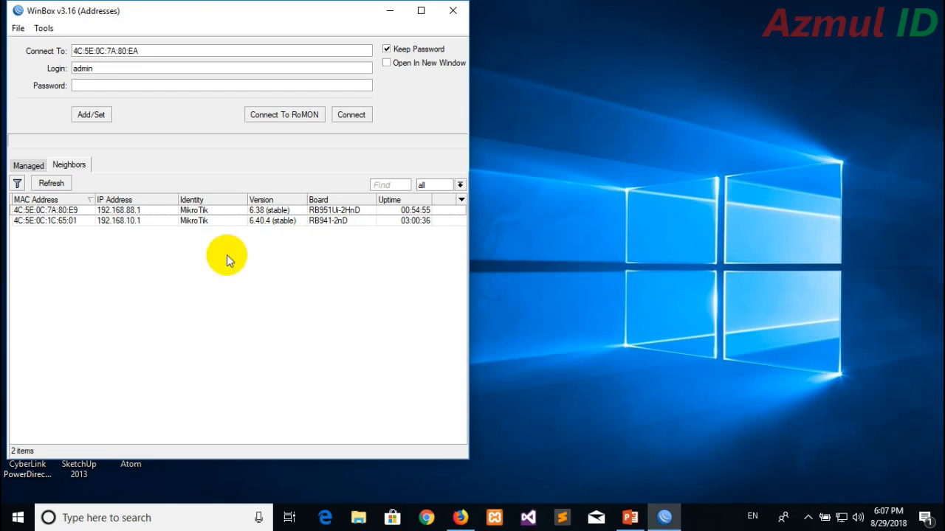
Connect to the neighboring RB951Ui-2HnD router by its MAC address, with the login admin and an empty password.
left_click(65, 212)
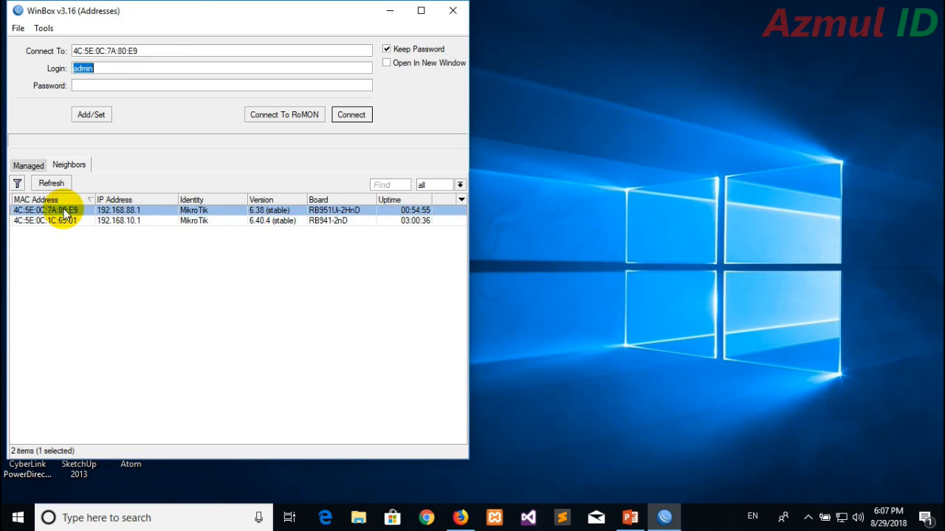
left_click(104, 66)
left_click(142, 50)
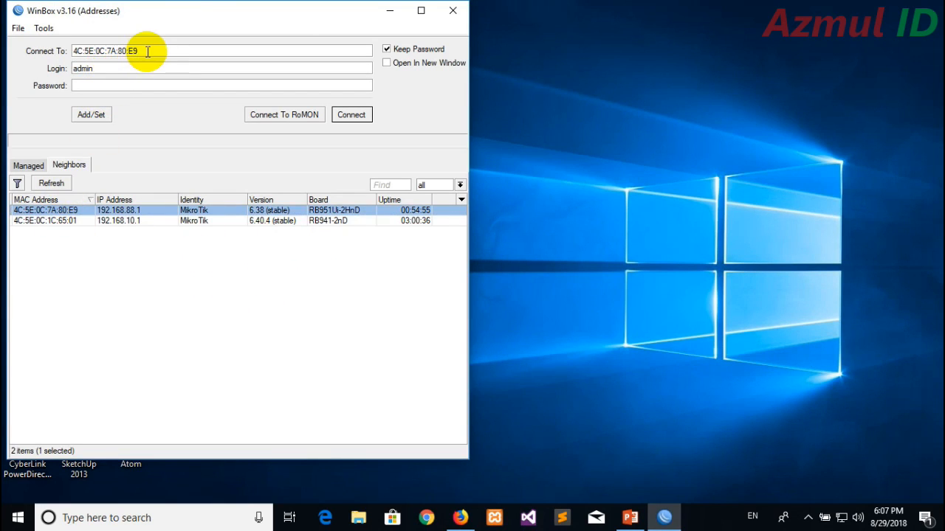
left_click(116, 73)
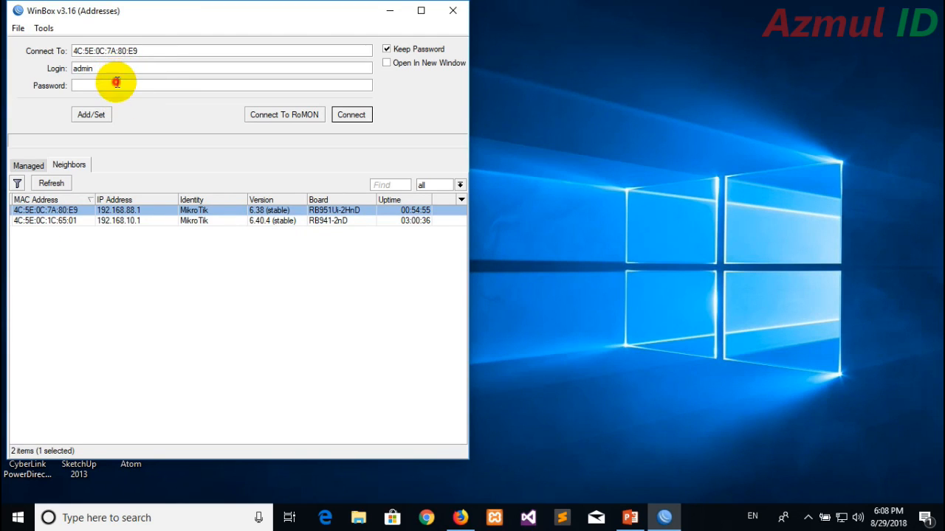
left_click(117, 83)
left_click(342, 118)
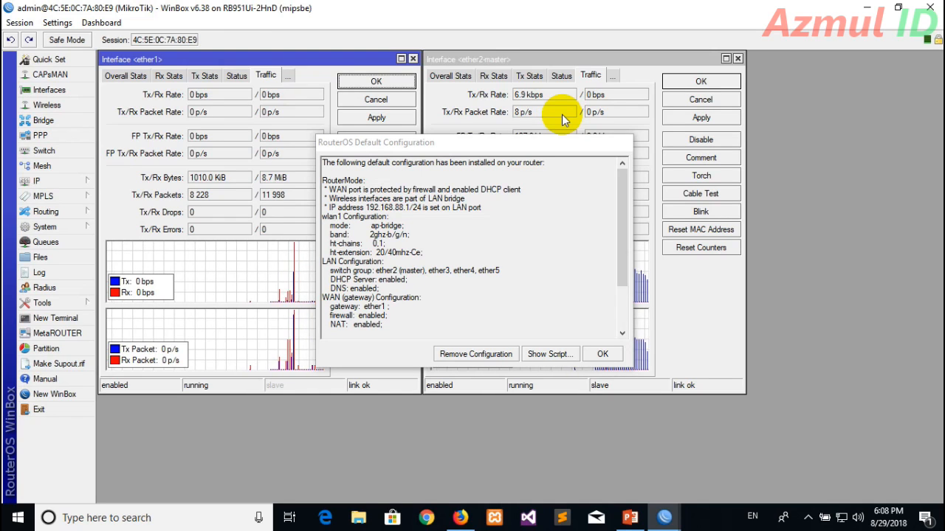
Remove the router's default configuration and close the ether1 and ether2-master interface windows.
left_click(518, 145)
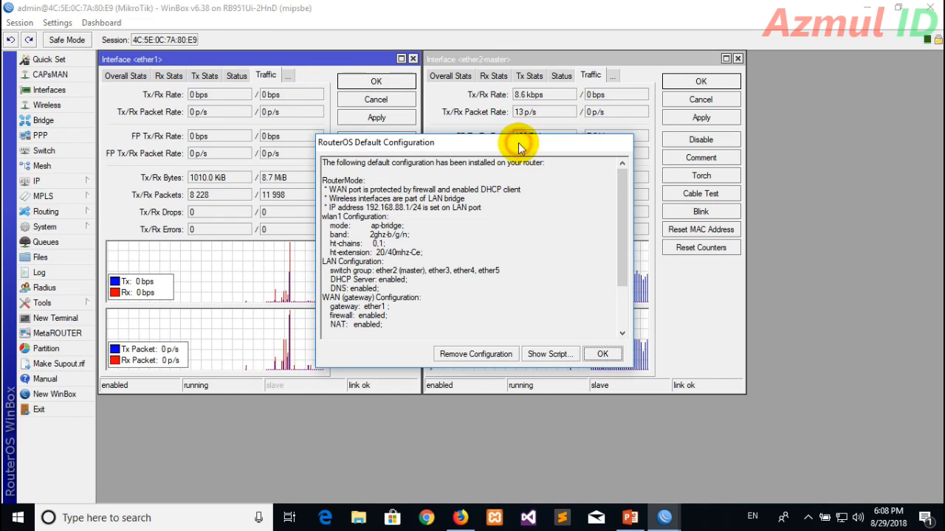
left_click(476, 353)
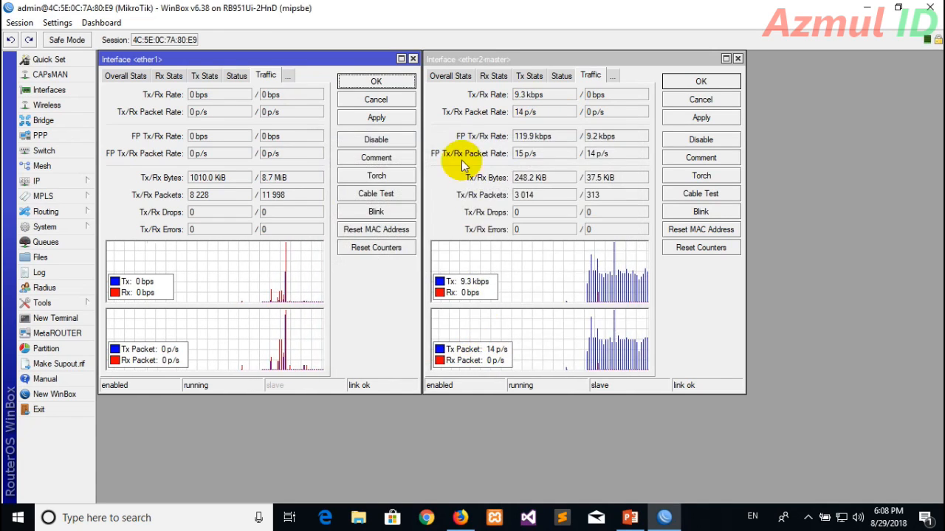
left_click(737, 59)
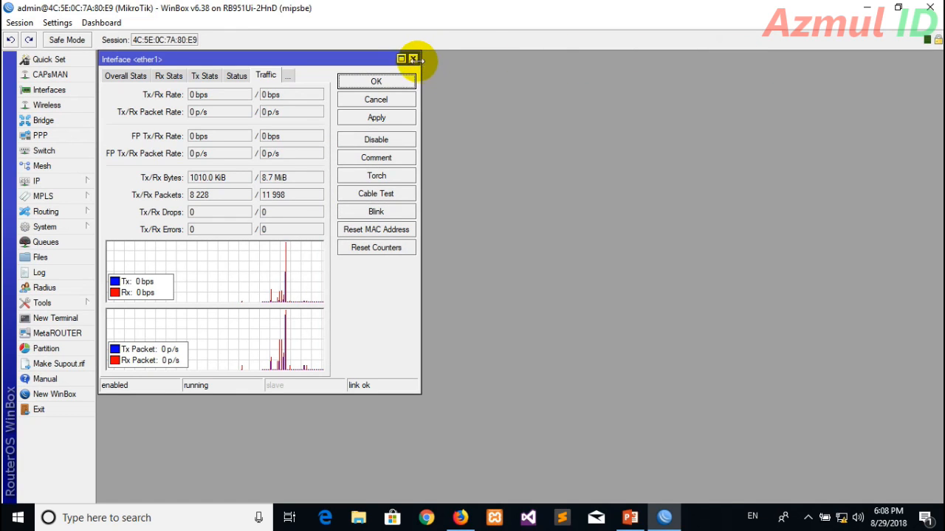
left_click(412, 59)
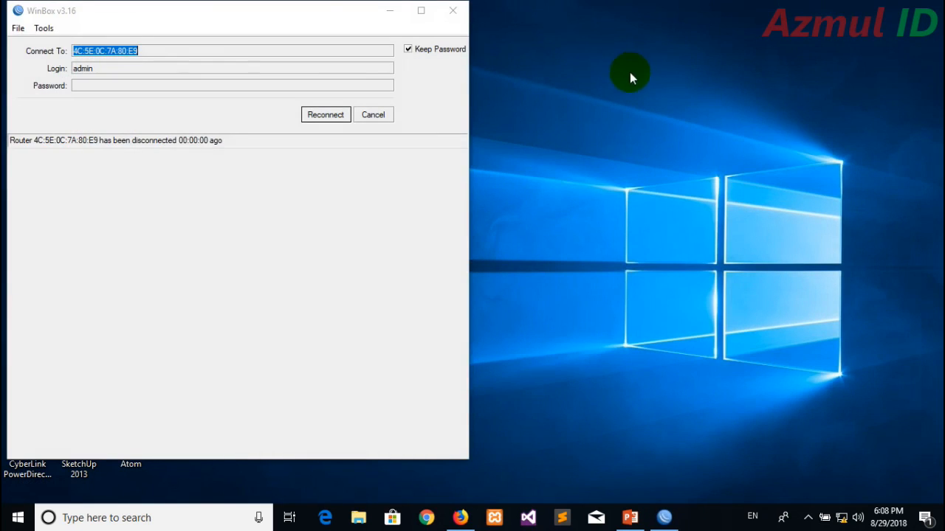
Reconnect to the disconnected router with the same login details.
left_click(330, 112)
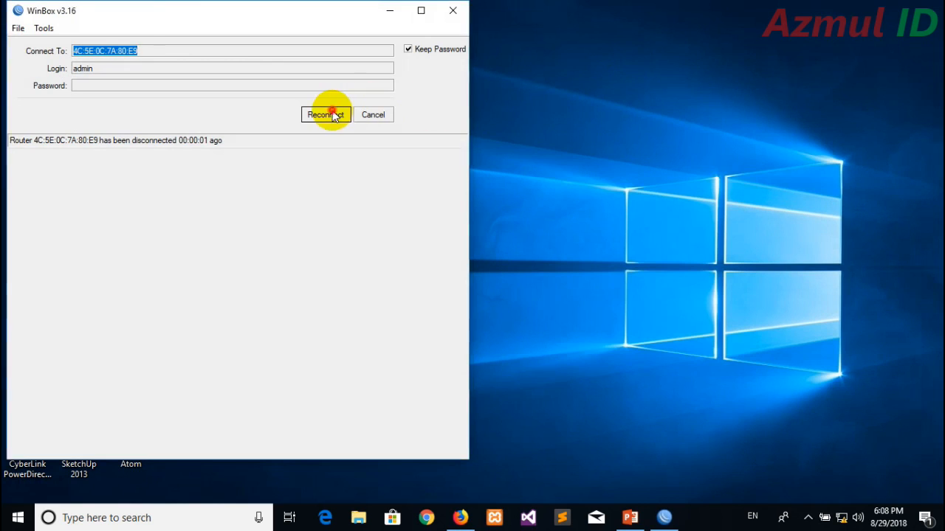
right_click(702, 103)
left_click(713, 122)
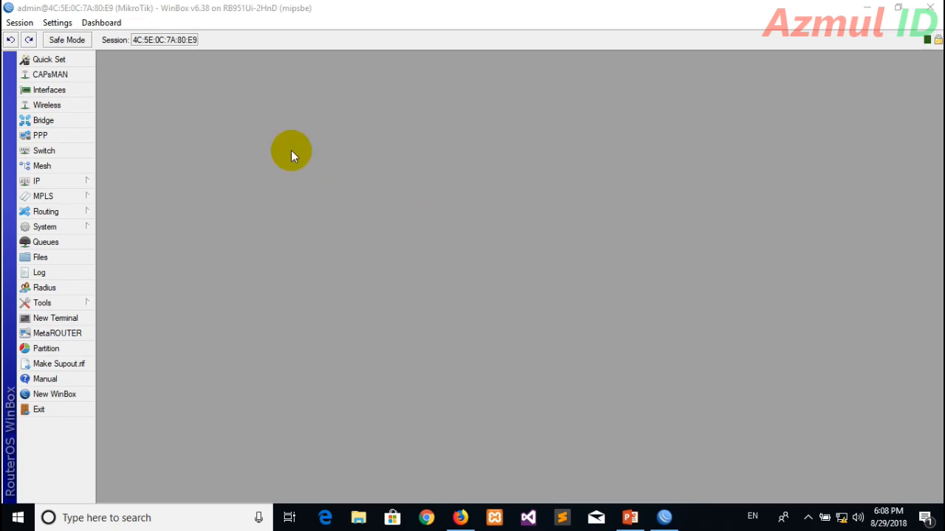
Rename the ether1 interface as ether1-ISP_A and apply the change.
left_click(51, 90)
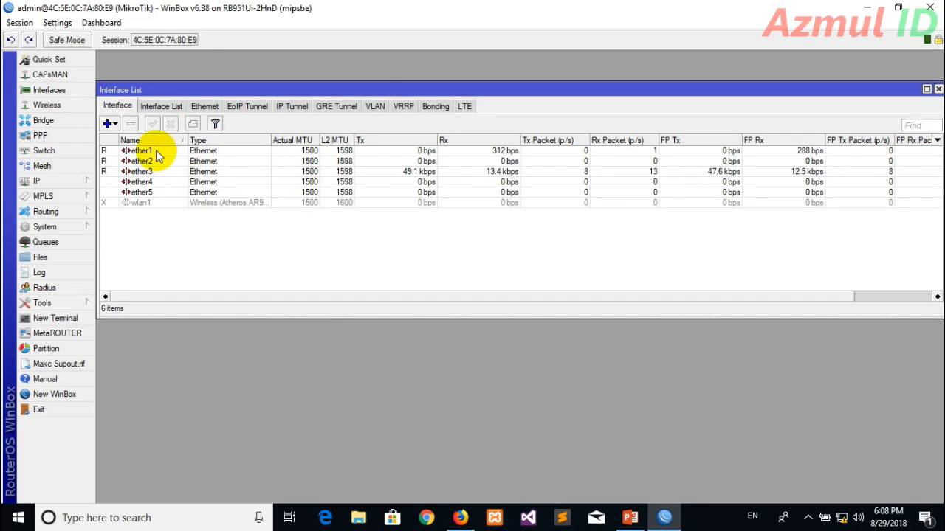
double_click(155, 151)
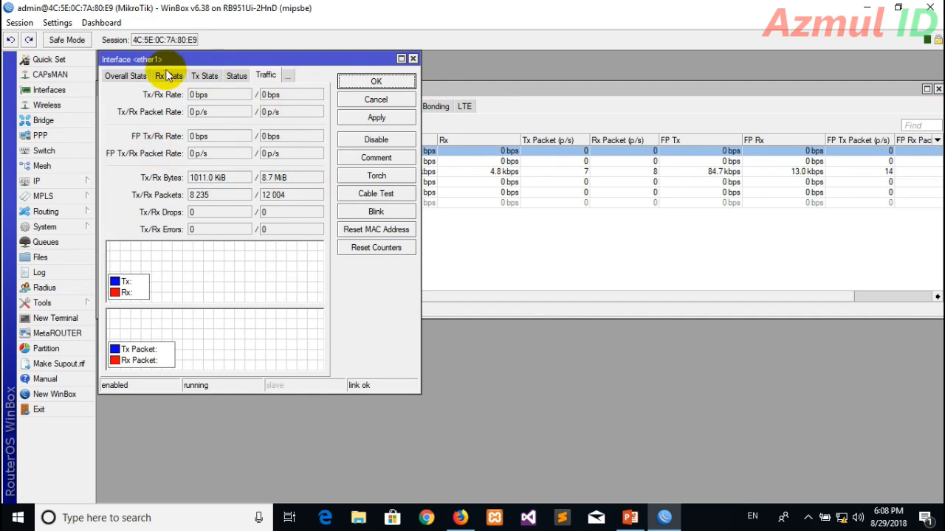
left_click(131, 78)
left_click(127, 77)
left_click(124, 80)
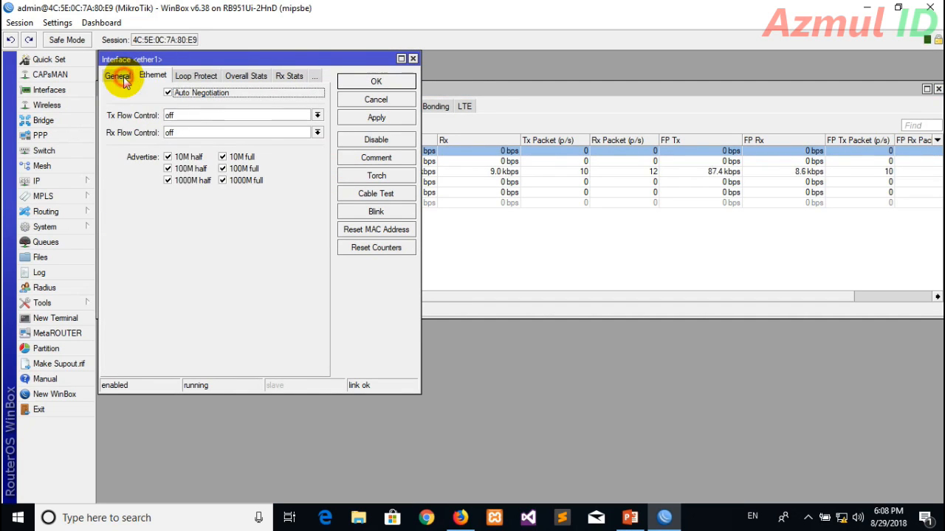
left_click(122, 77)
left_click_drag(231, 59, 354, 77)
left_click(355, 111)
left_click_drag(550, 264, 633, 264)
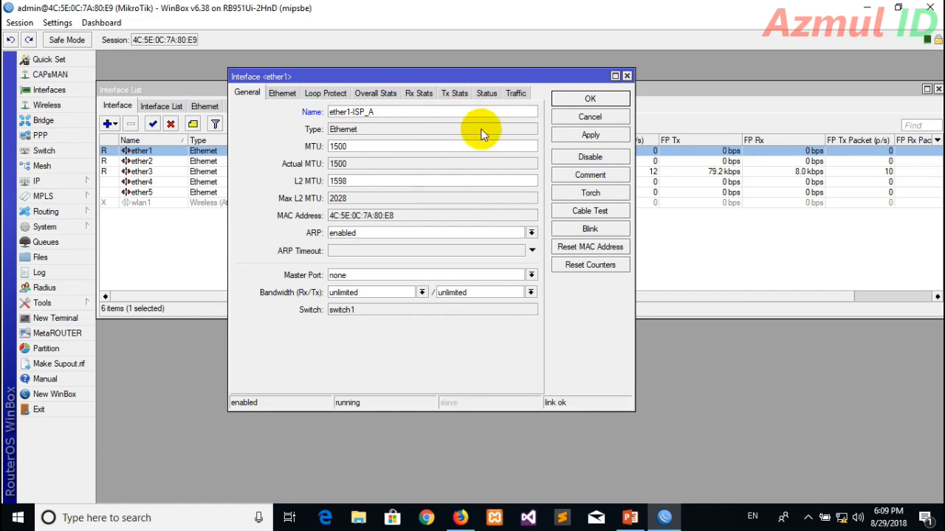
left_click(577, 134)
left_click(585, 100)
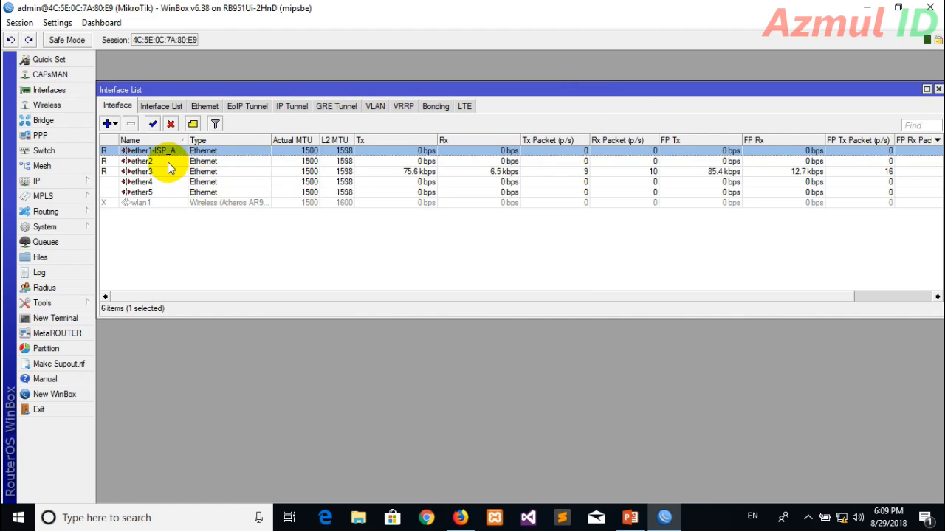
Rename the ether2 interface as ether2-ISP_B.
double_click(168, 162)
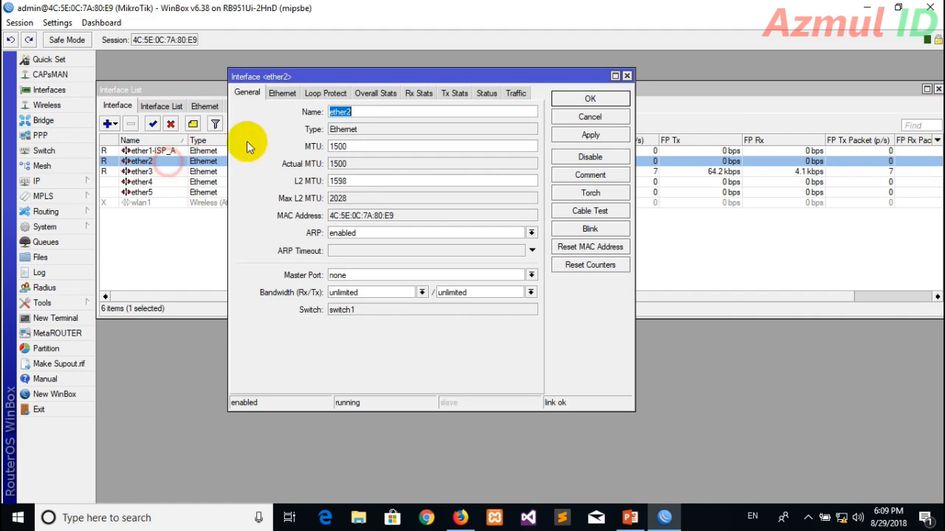
left_click(363, 113)
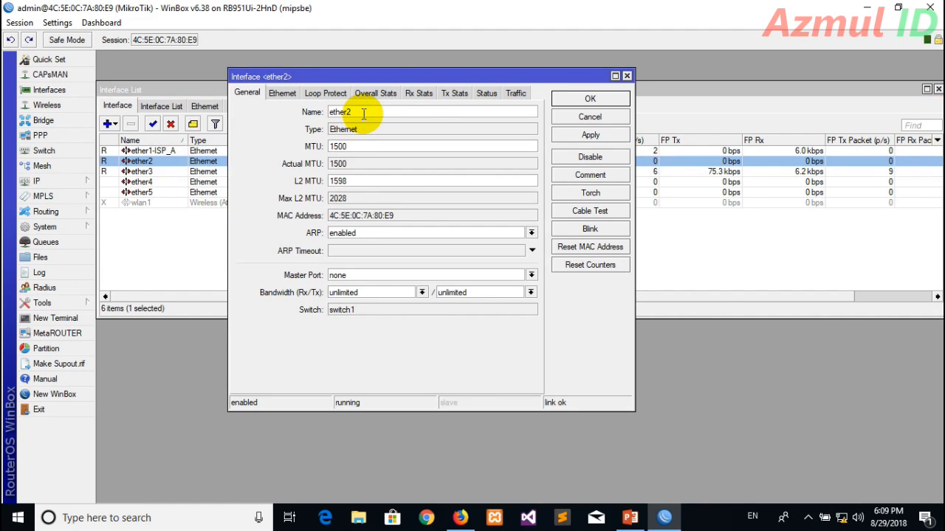
type("-ISP_B")
left_click(561, 98)
left_click(232, 251)
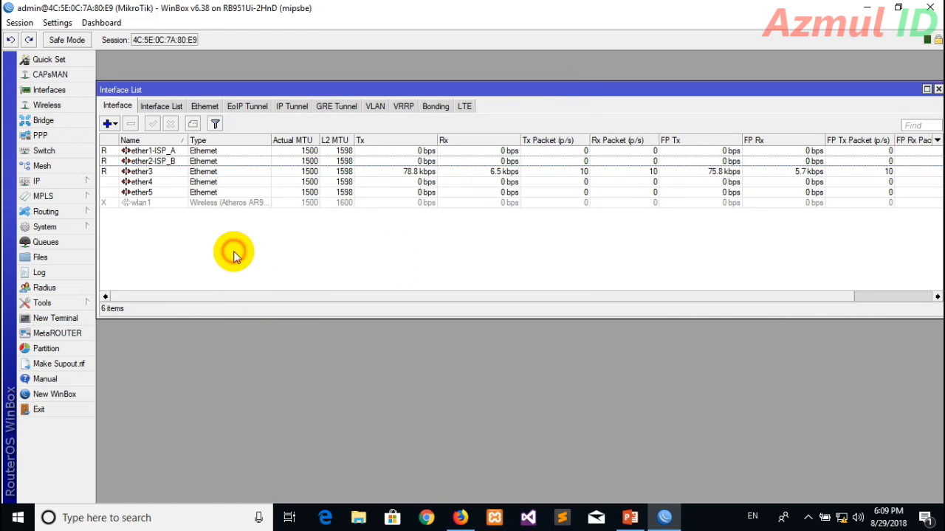
Rename the ether3 interface as ether3-Lokal and close the interface list.
double_click(146, 172)
left_click(351, 113)
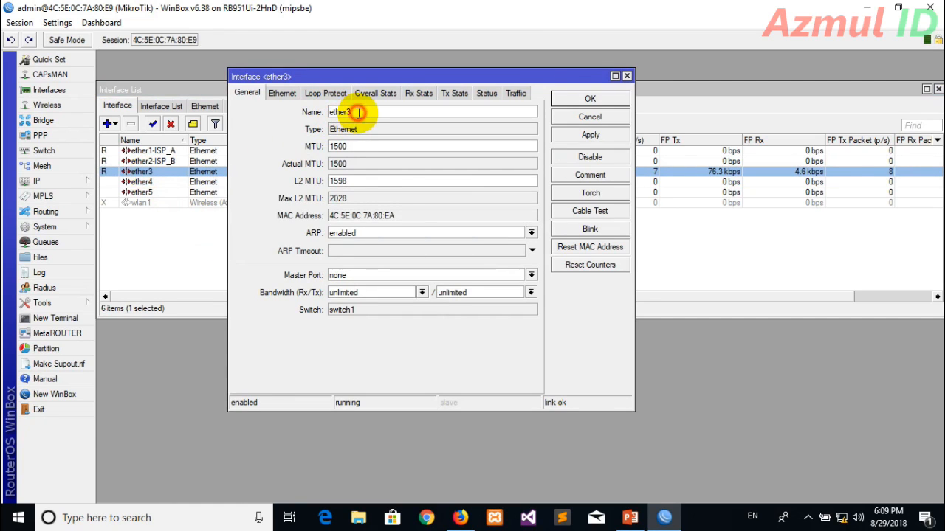
type("-Lokal")
left_click(609, 100)
left_click(554, 230)
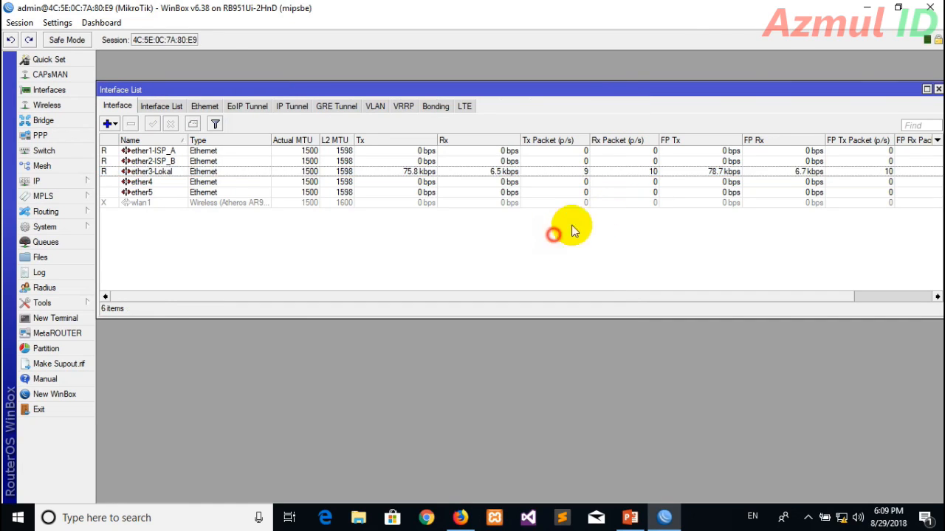
left_click(938, 90)
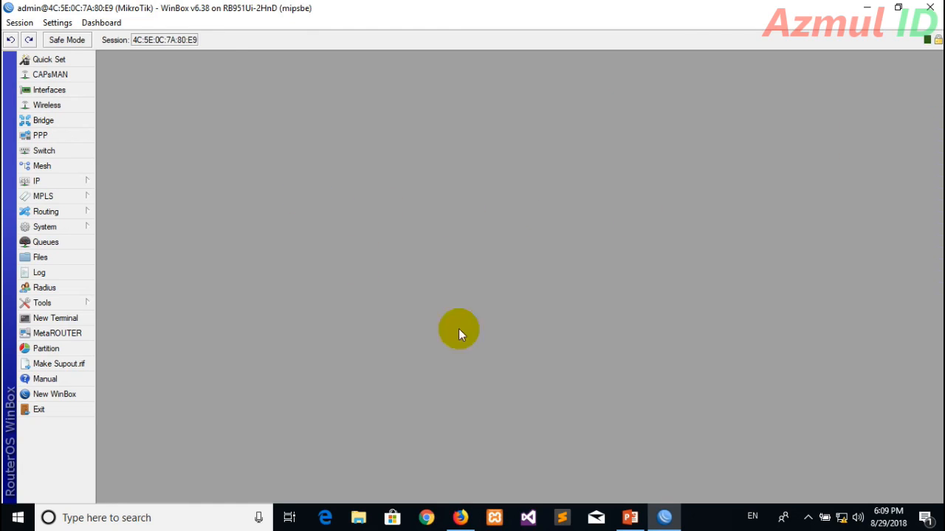
Check the addressing plan on the PowerPoint network diagram, return to WinBox and open the router's IP address list.
left_click(630, 516)
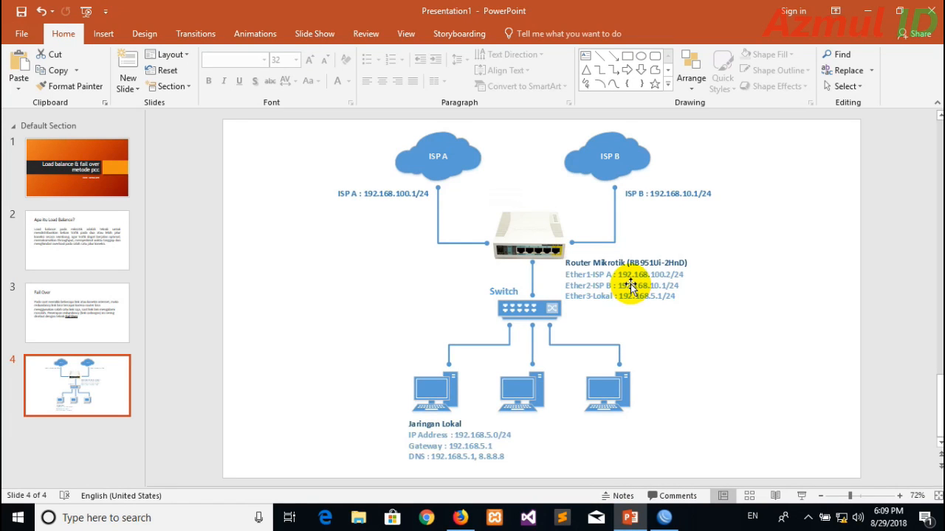
left_click(629, 516)
left_click(74, 182)
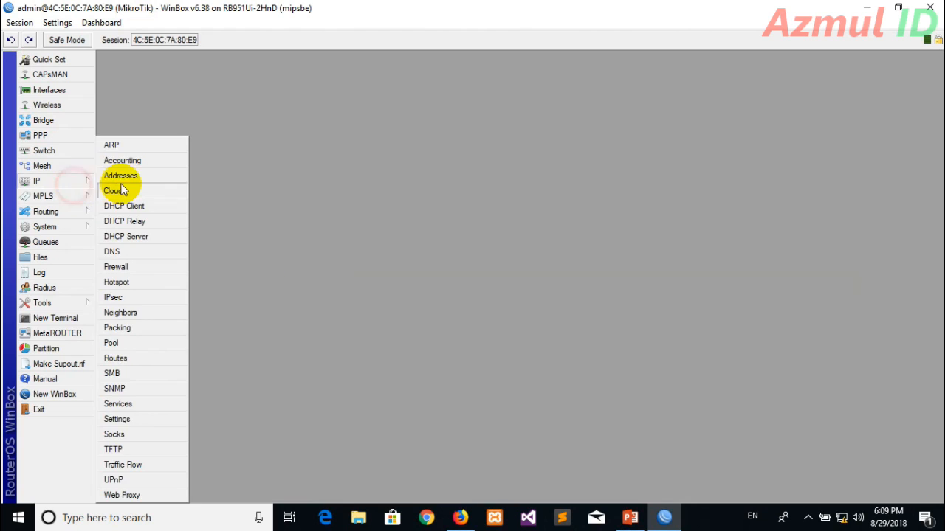
left_click(126, 177)
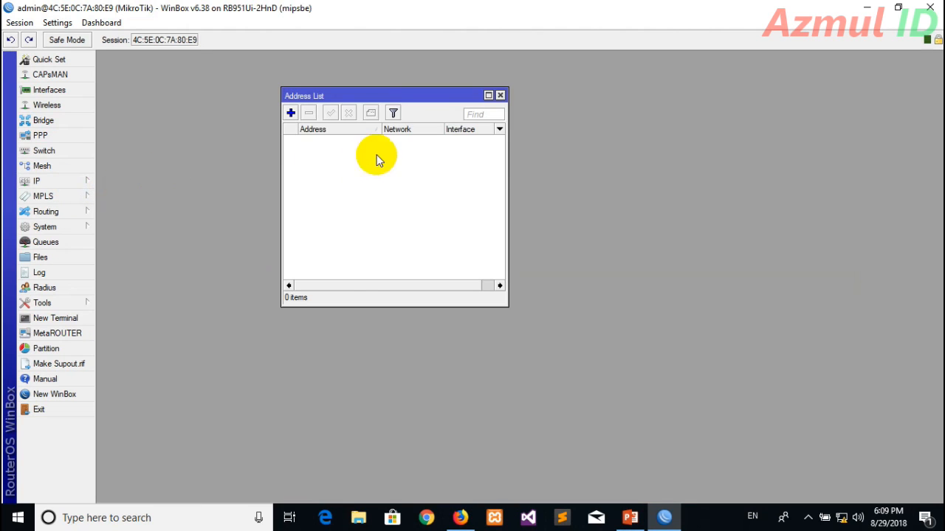
Reconnect to the router and add the IP address 192.168.100.2/24 on the ether1-ISP_A interface.
left_click(290, 113)
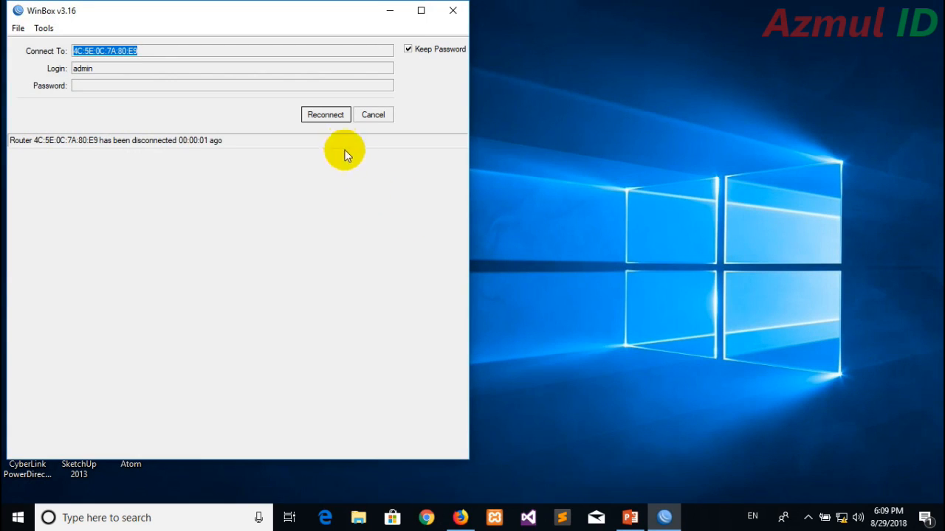
left_click(336, 124)
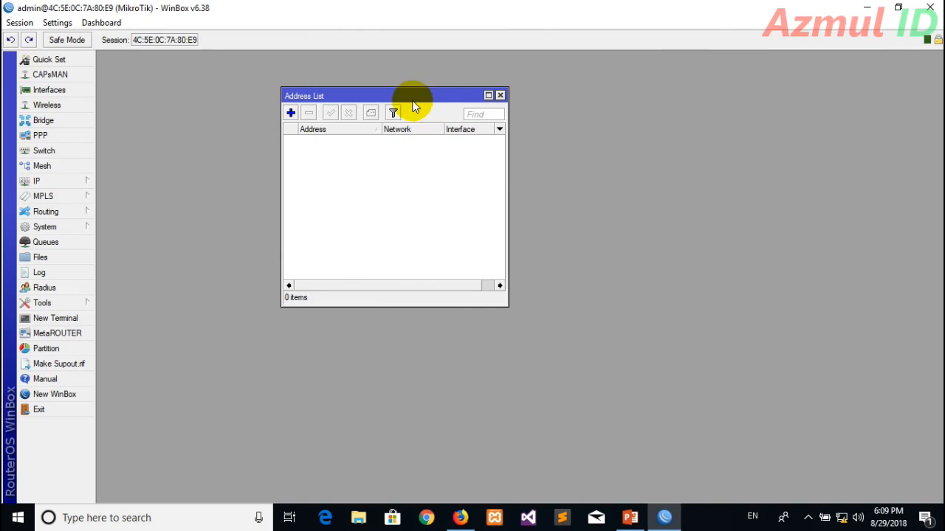
left_click(412, 99)
left_click_drag(412, 103, 374, 111)
left_click(254, 121)
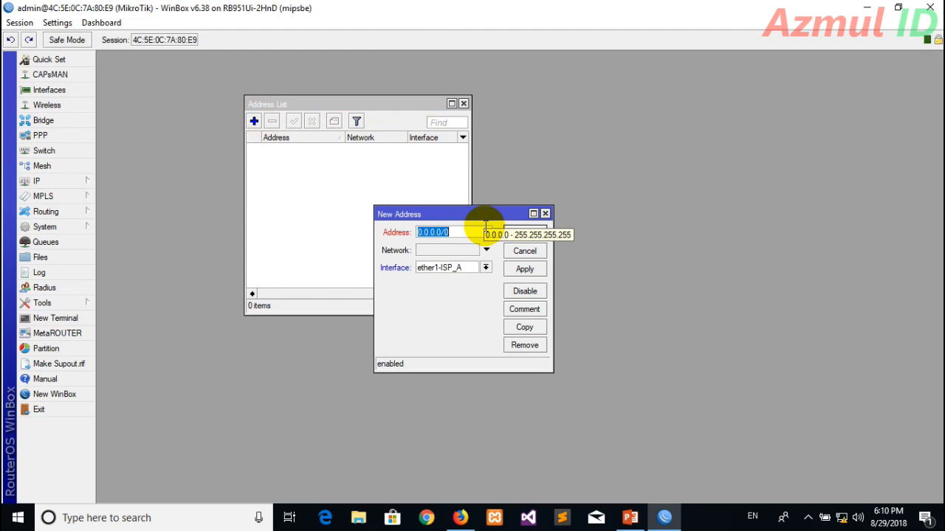
type("192")
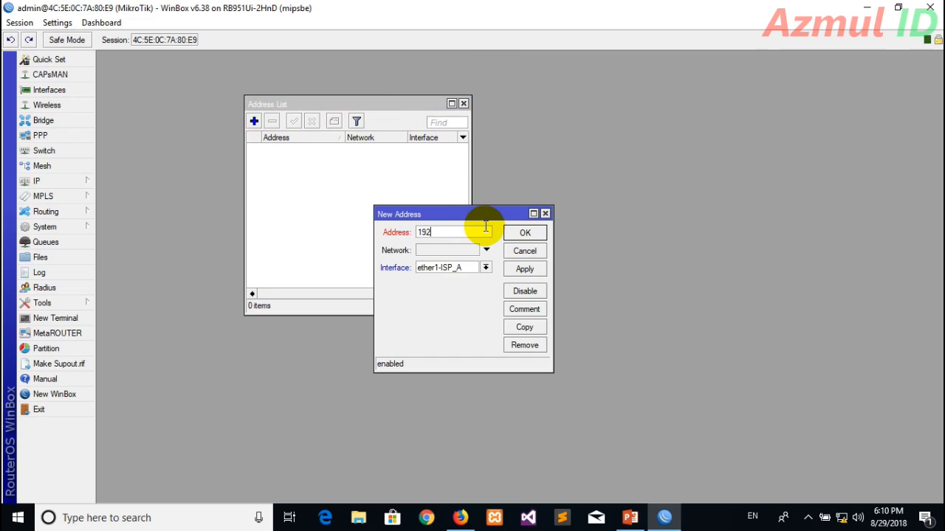
type(".168.100.2/24")
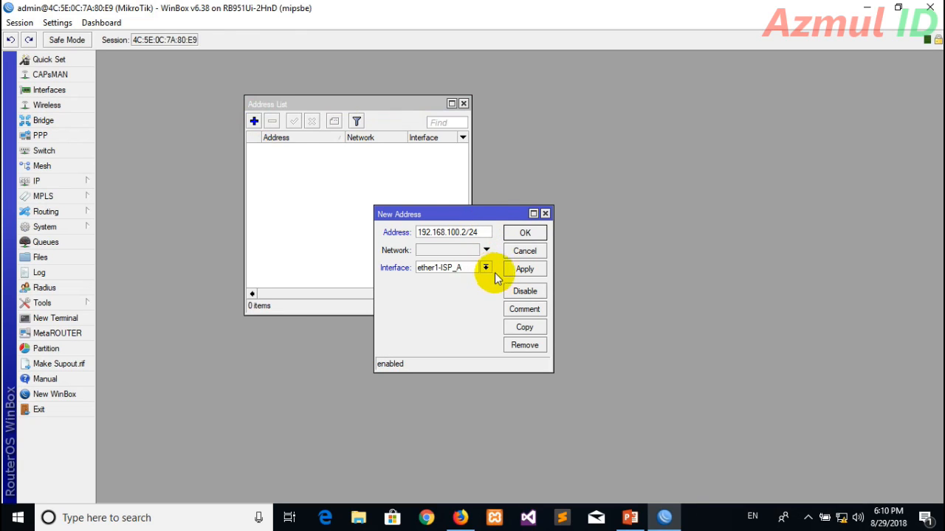
left_click(525, 269)
left_click(526, 233)
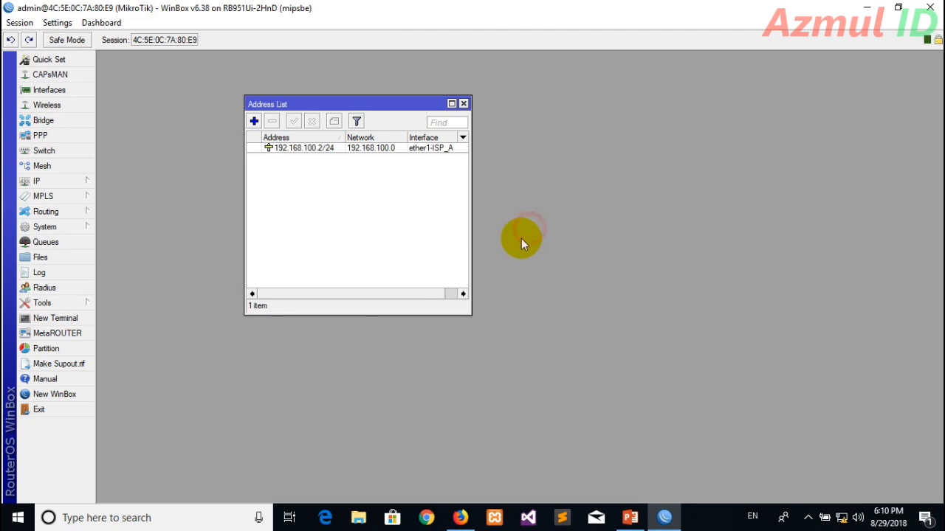
Check ISP B's addressing on the PowerPoint network diagram, return to WinBox and add the IP address 192.168.10.2/24 on the ether2-ISP_B interface.
left_click(254, 121)
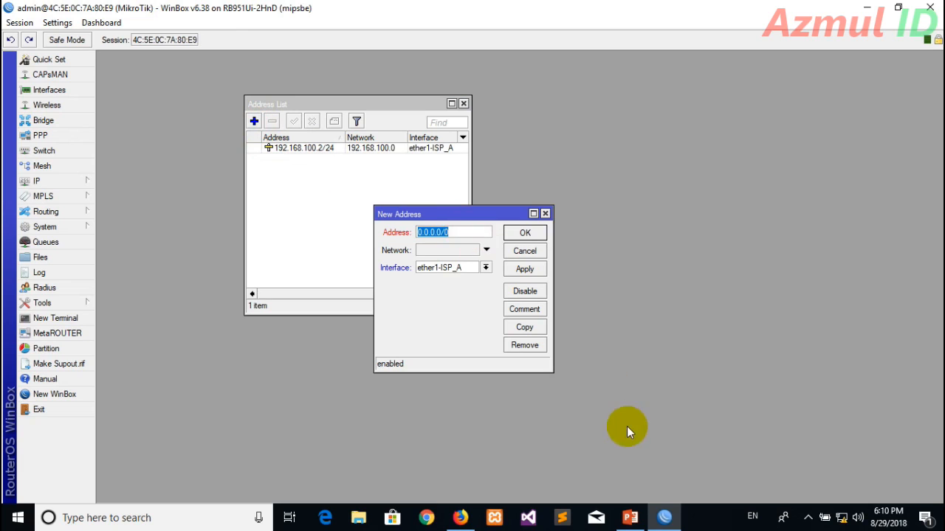
left_click(634, 513)
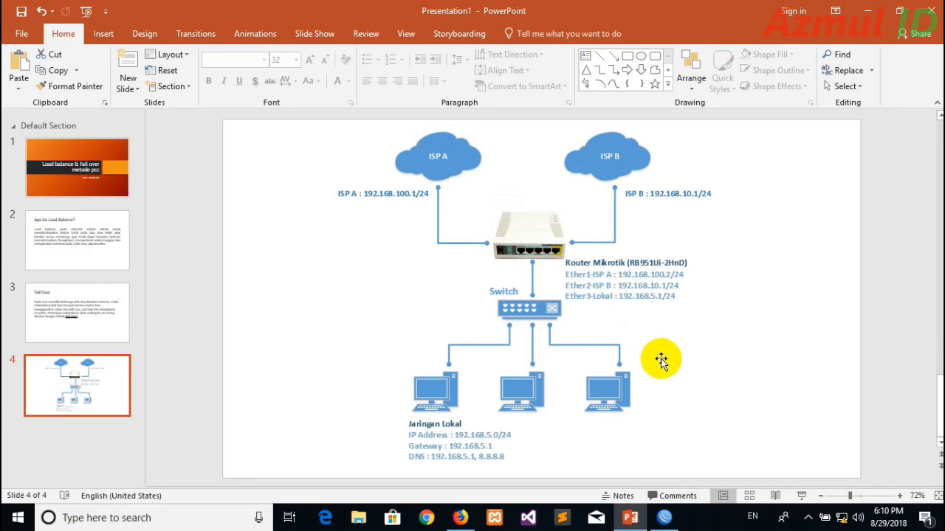
left_click(634, 518)
left_click(488, 231)
double_click(489, 231)
type("192")
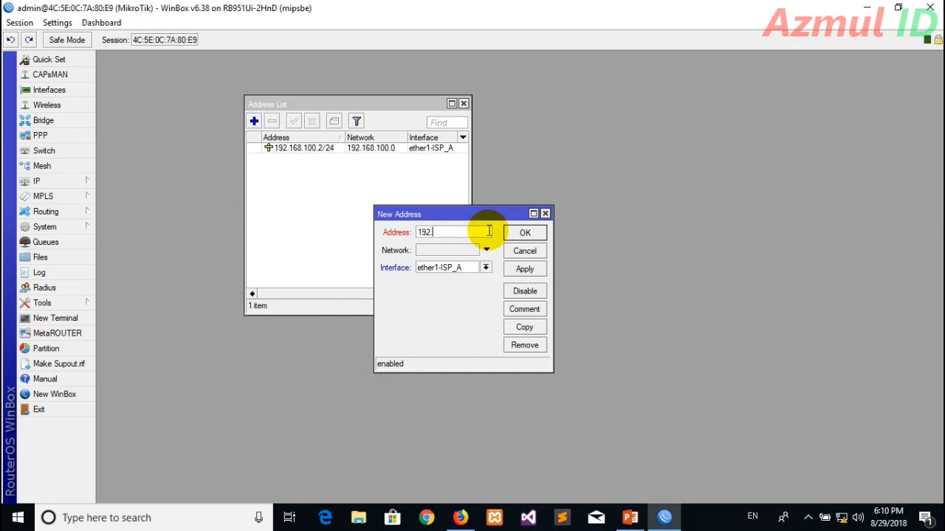
type(".168.10.2/24")
left_click(485, 267)
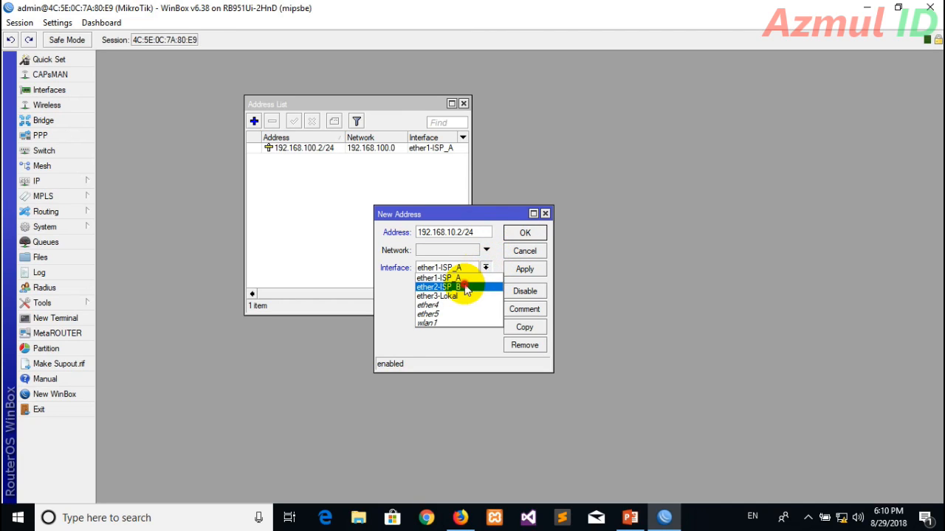
left_click(467, 288)
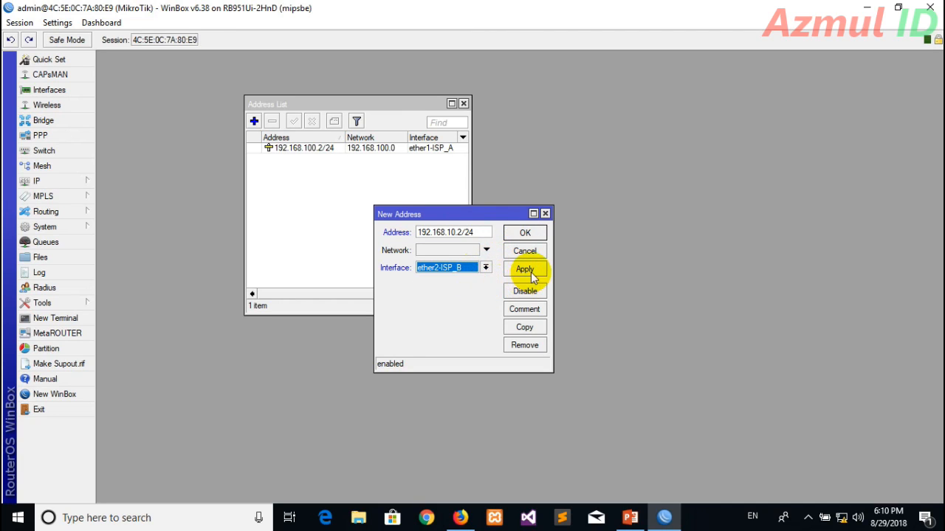
left_click(524, 269)
left_click(535, 238)
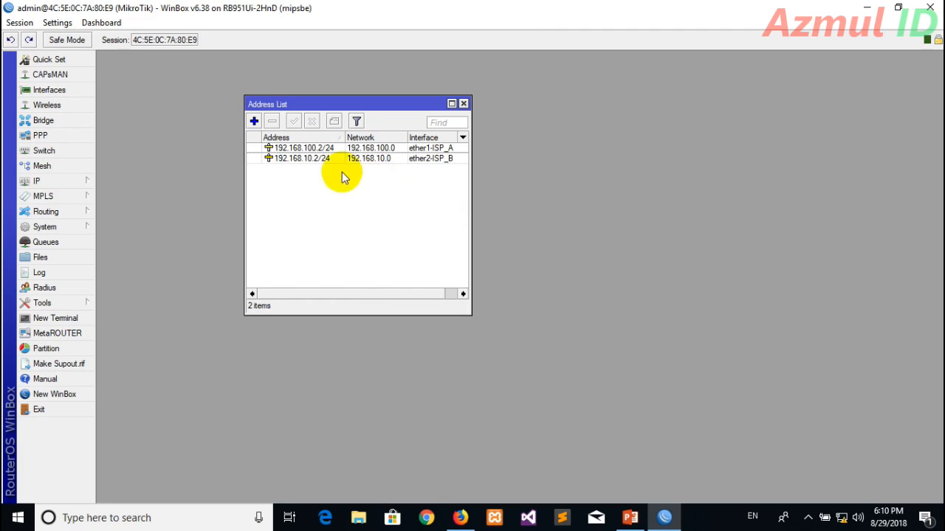
Add the IP address 192.168.5.1/24 on the ether3-Lokal interface and close the address list.
left_click(254, 121)
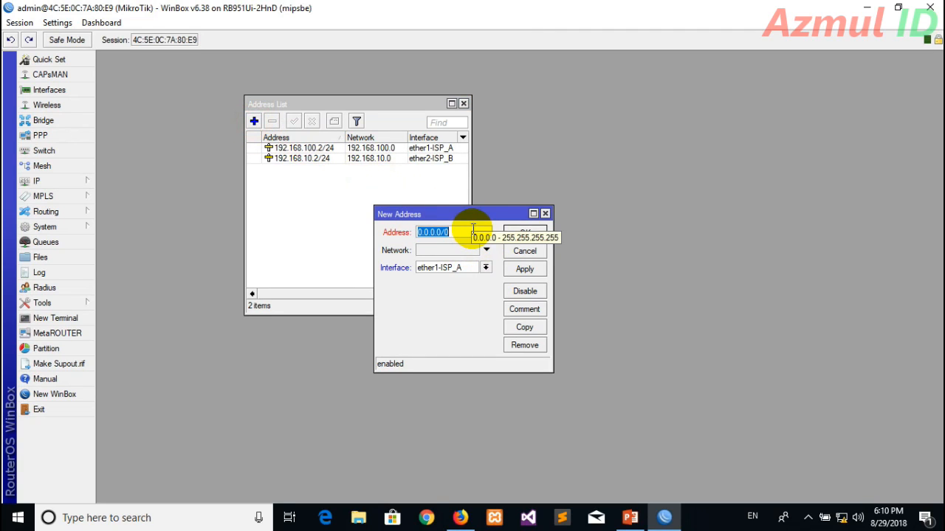
type("192..168.5.1/24")
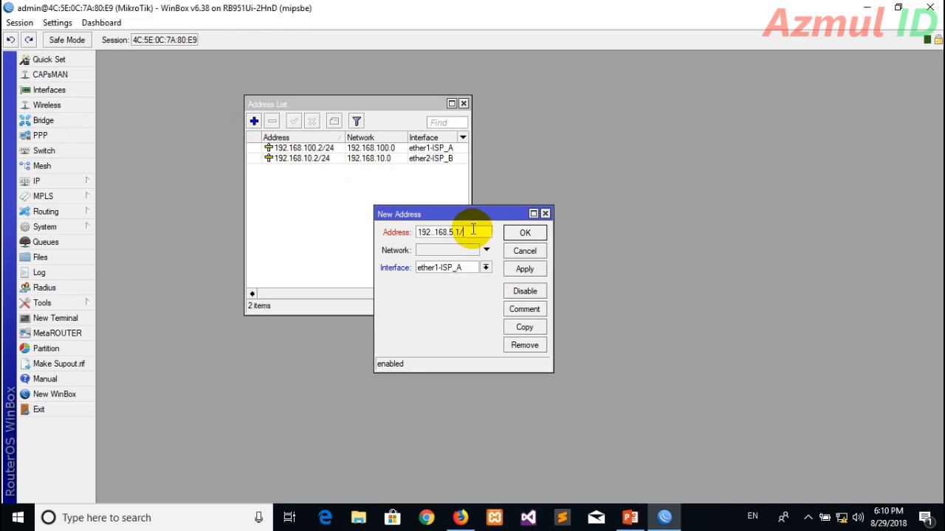
left_click(485, 267)
left_click(477, 296)
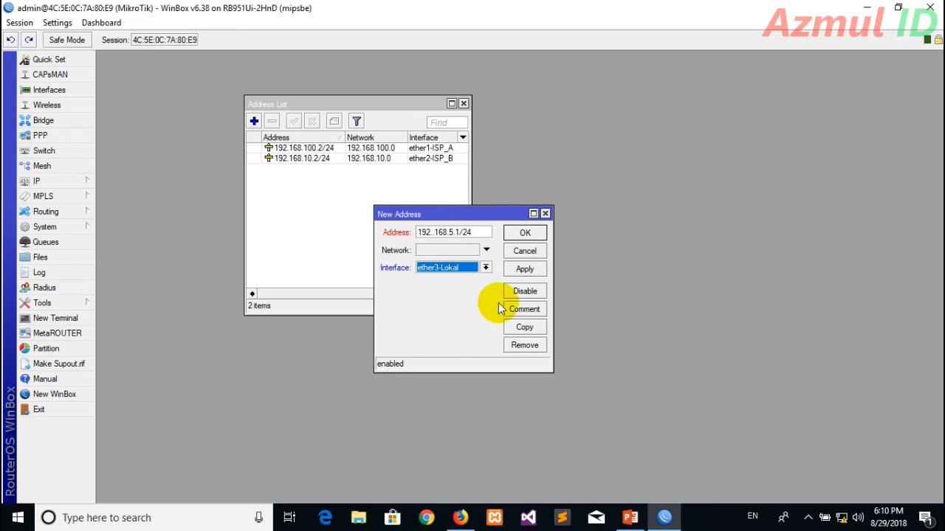
left_click(530, 269)
left_click(531, 271)
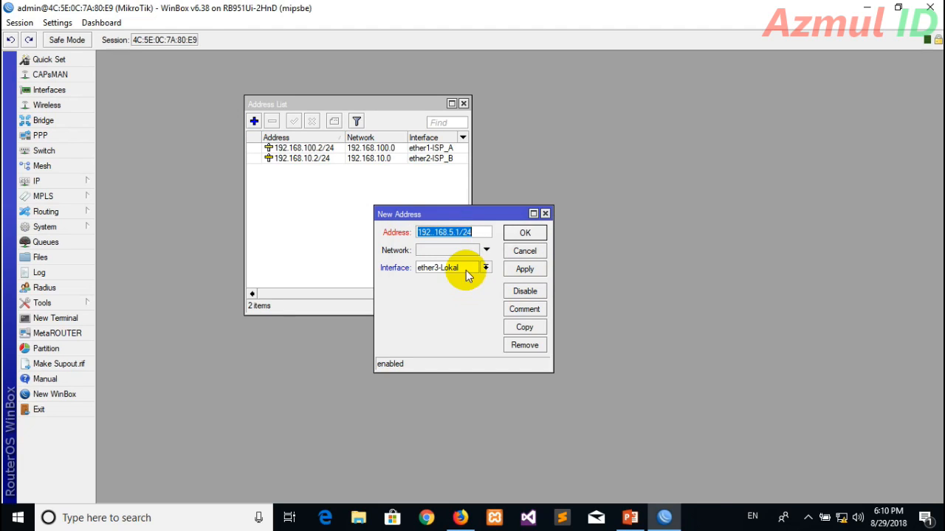
left_click(433, 231)
key("Delete")
left_click(522, 270)
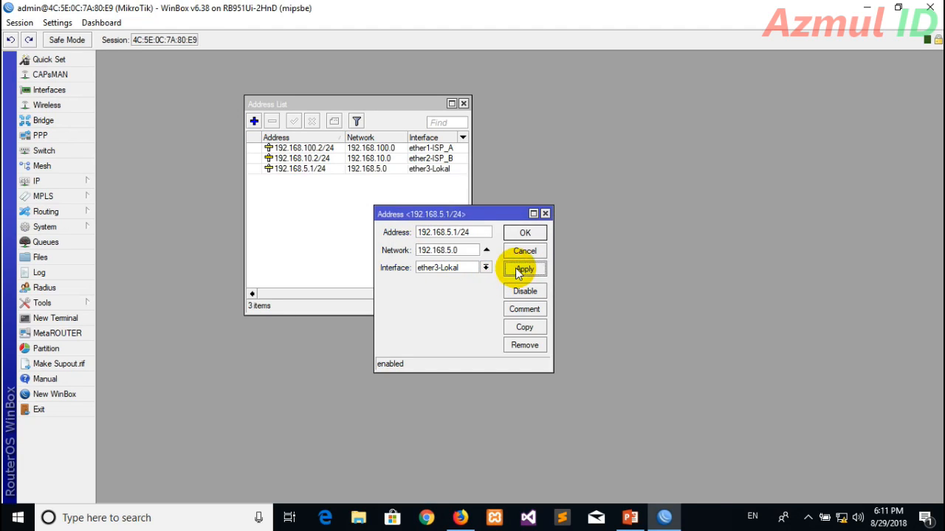
left_click(524, 232)
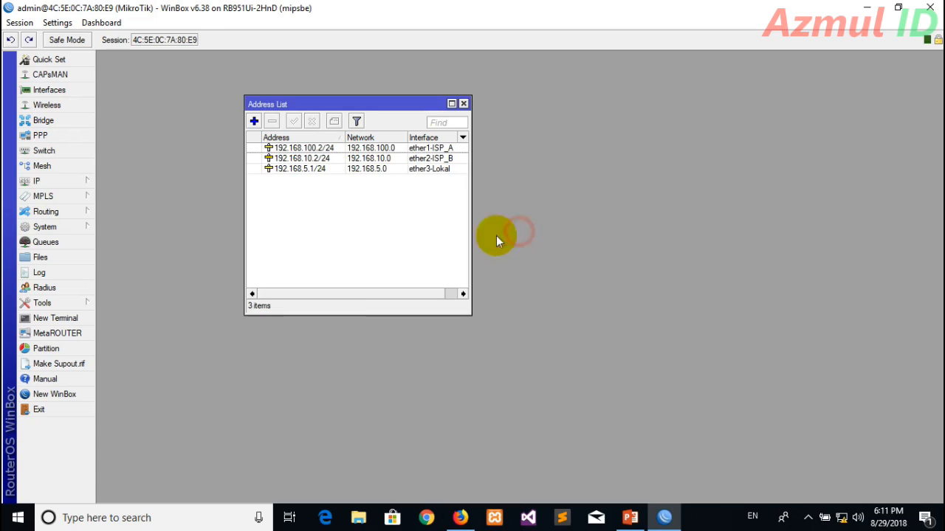
left_click(463, 104)
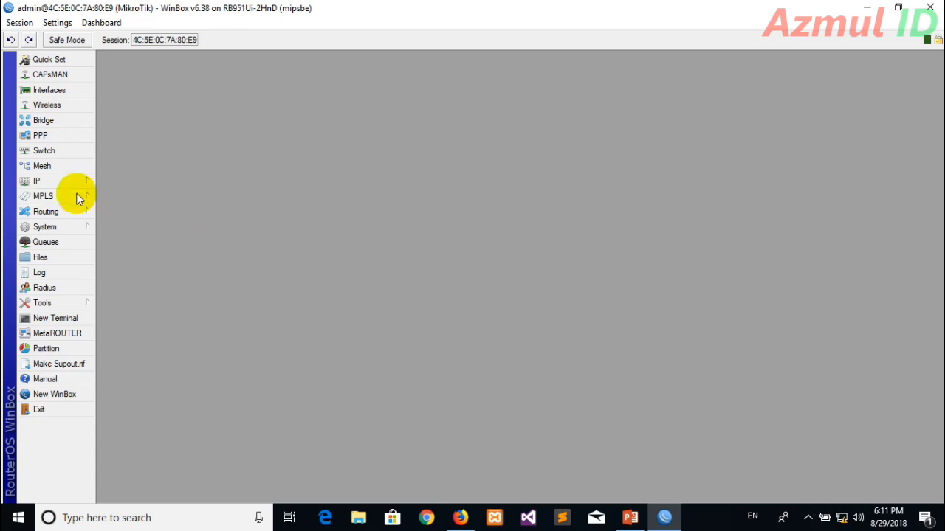
Open the router's IP route list and add a default route for 0.0.0.0/0 with gateway 192.168.100.1.
left_click(57, 184)
left_click(131, 359)
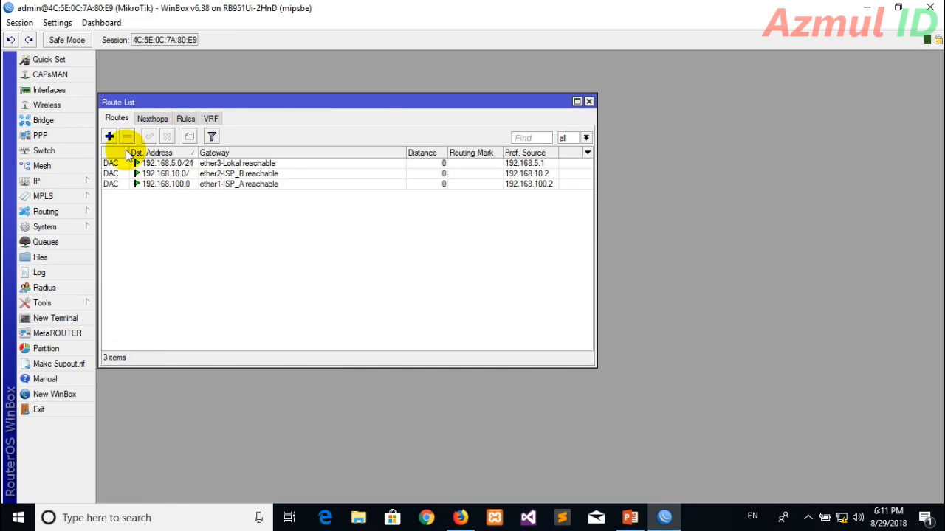
left_click(110, 136)
left_click(408, 182)
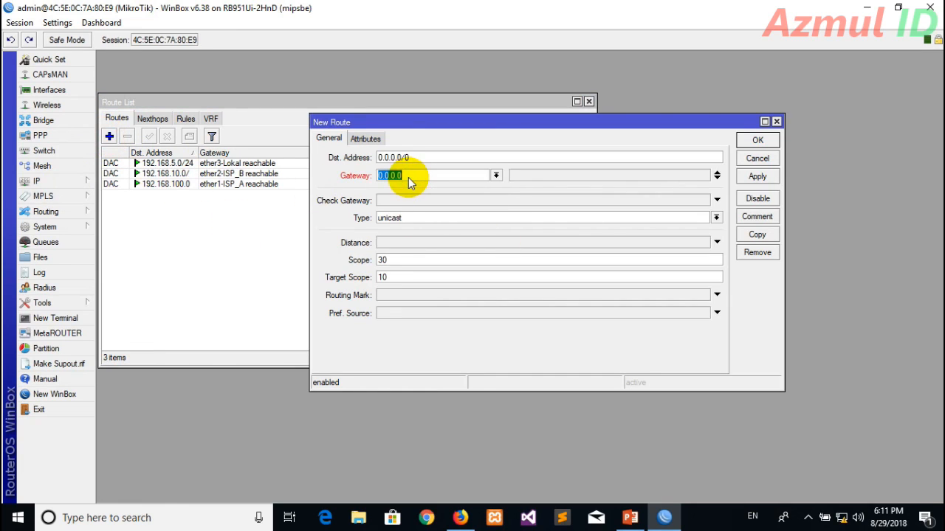
type("192.168.100.1")
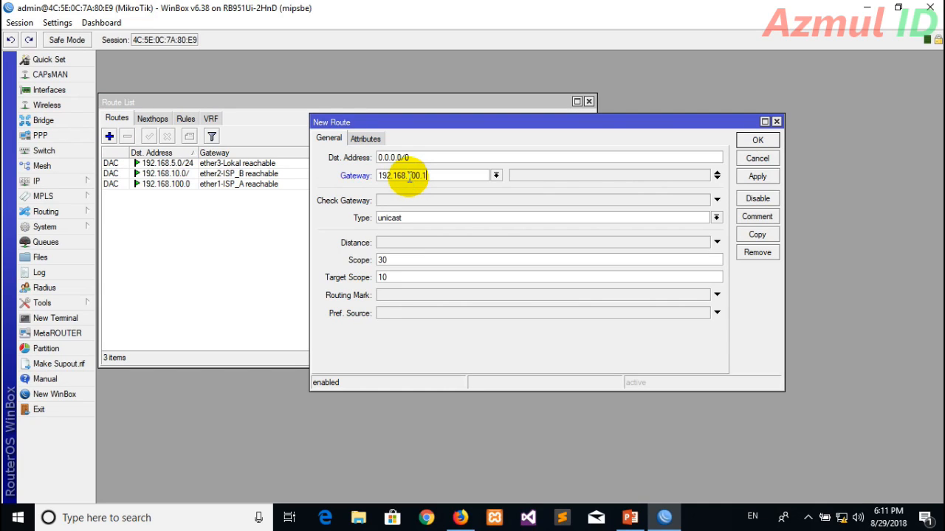
left_click(757, 177)
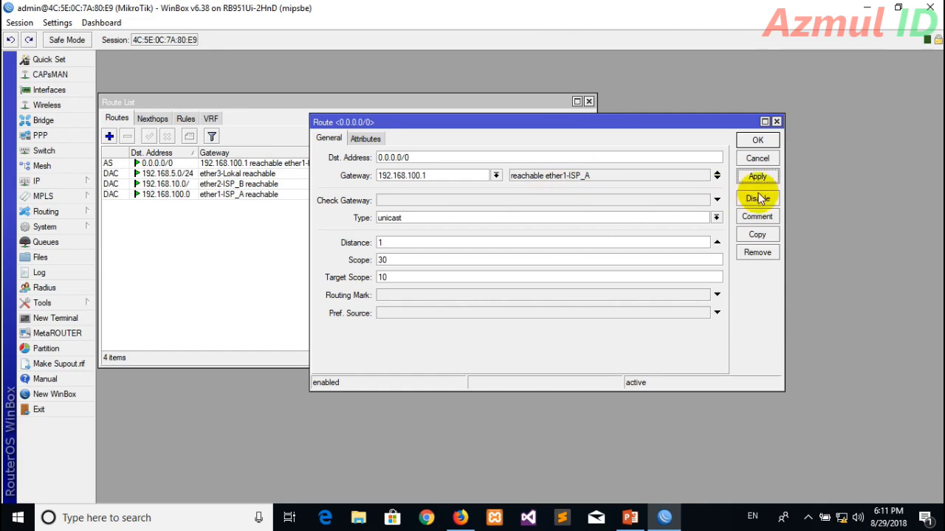
left_click(757, 141)
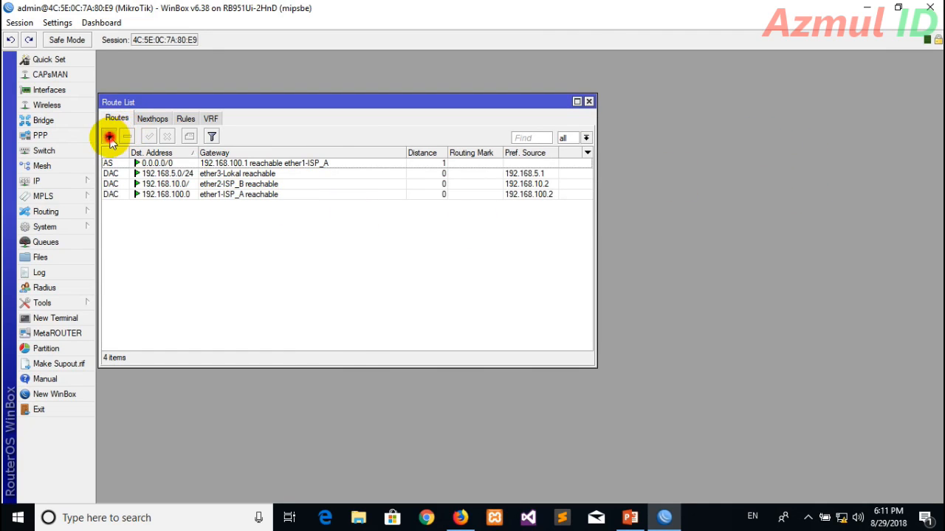
Add a second default route for 0.0.0.0/0 with gateway 192.168.10.1.
left_click(109, 136)
left_click(440, 179)
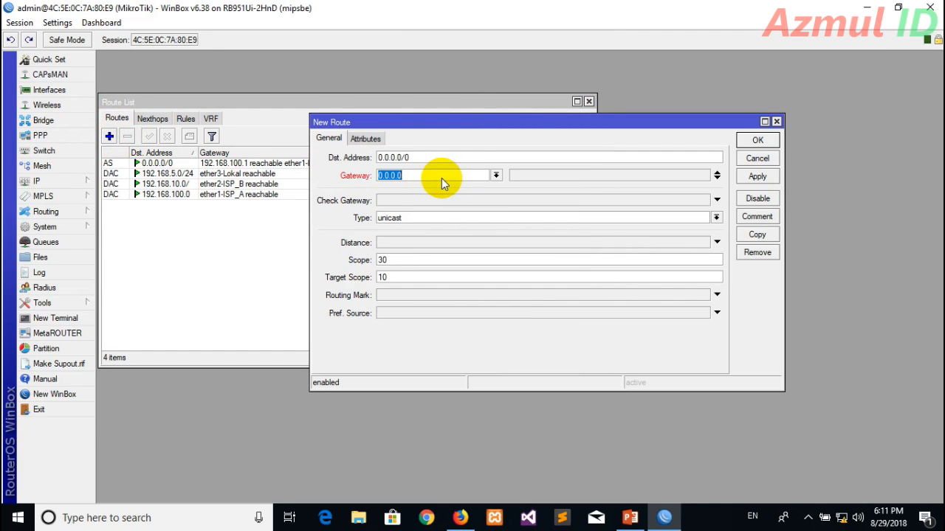
type("192.168")
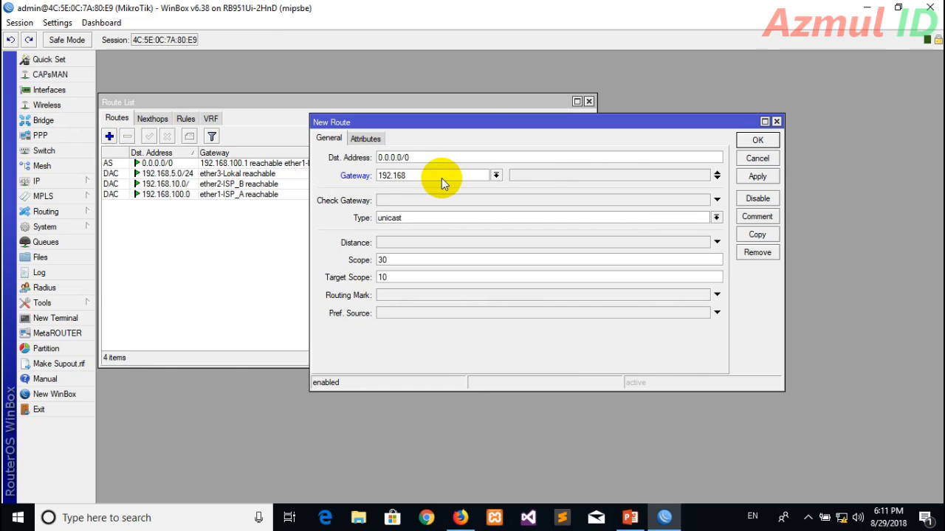
type("10.1")
left_click(757, 178)
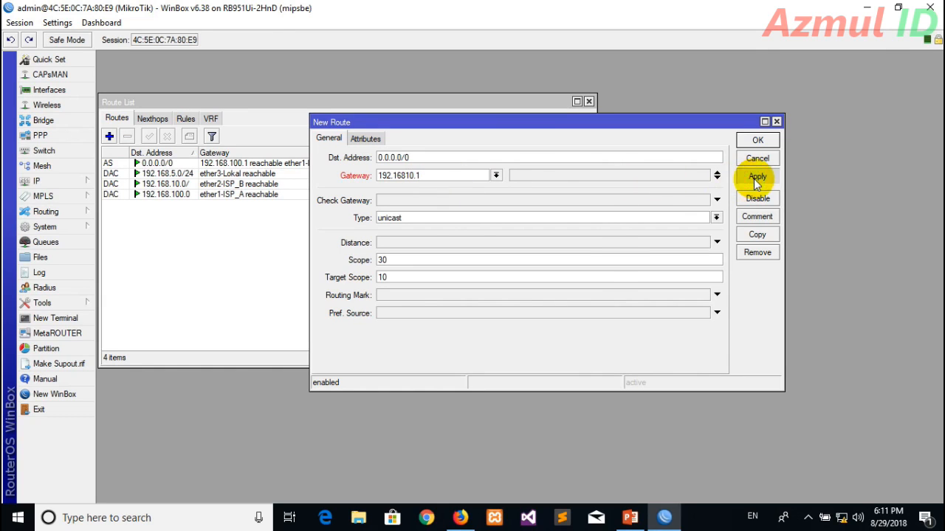
left_click(591, 272)
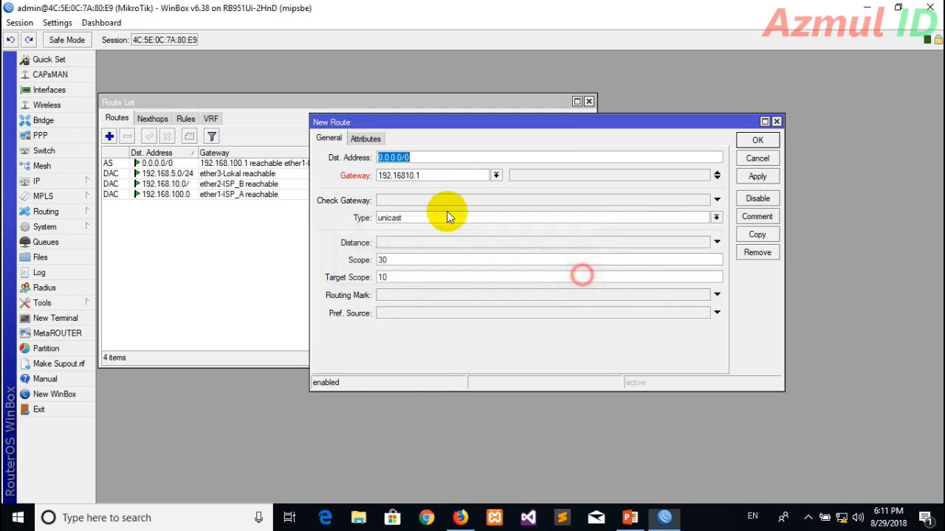
left_click(408, 176)
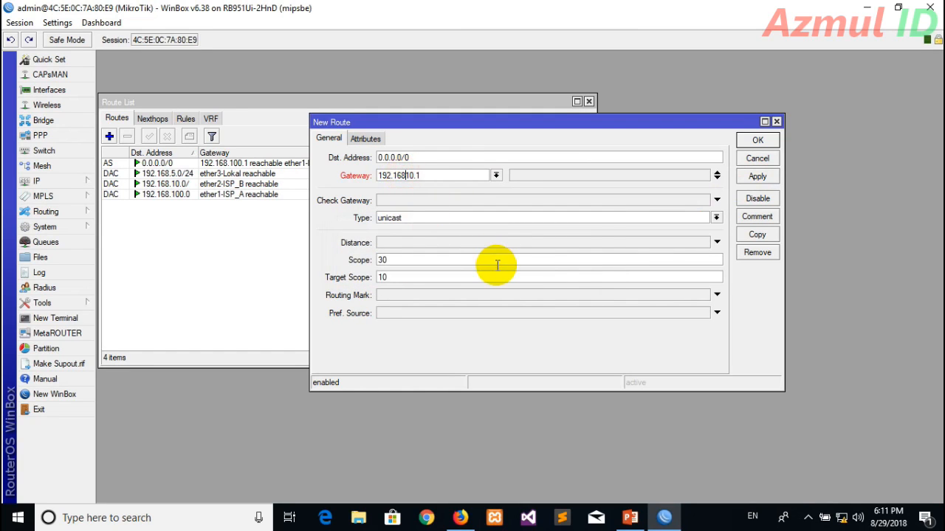
type(".")
left_click(756, 177)
left_click(754, 142)
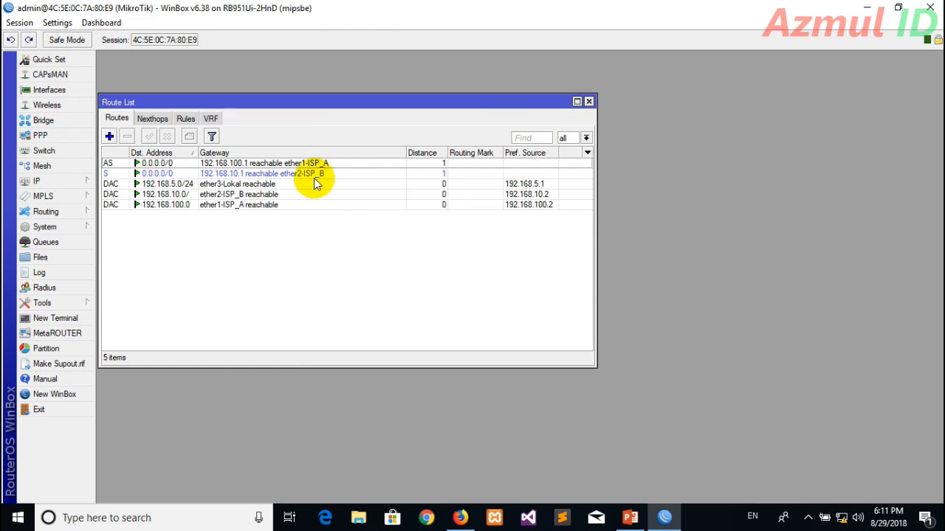
Review the default route through ether2-ISP_B in the route list and close the list.
left_click(285, 176)
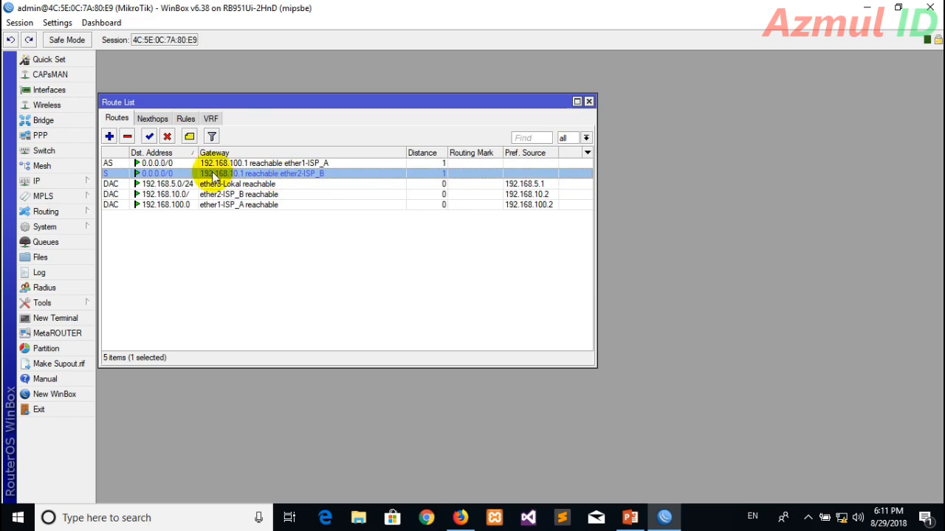
left_click(308, 303)
left_click(289, 174)
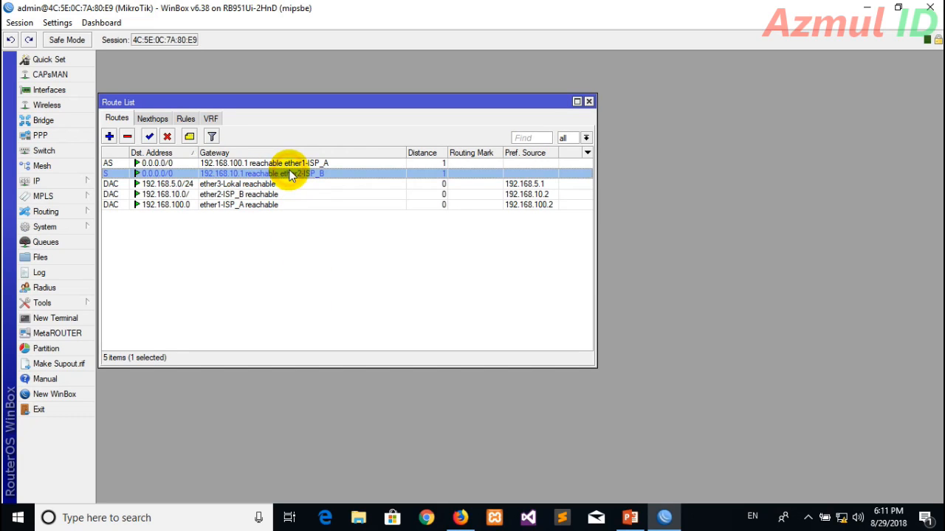
left_click(323, 242)
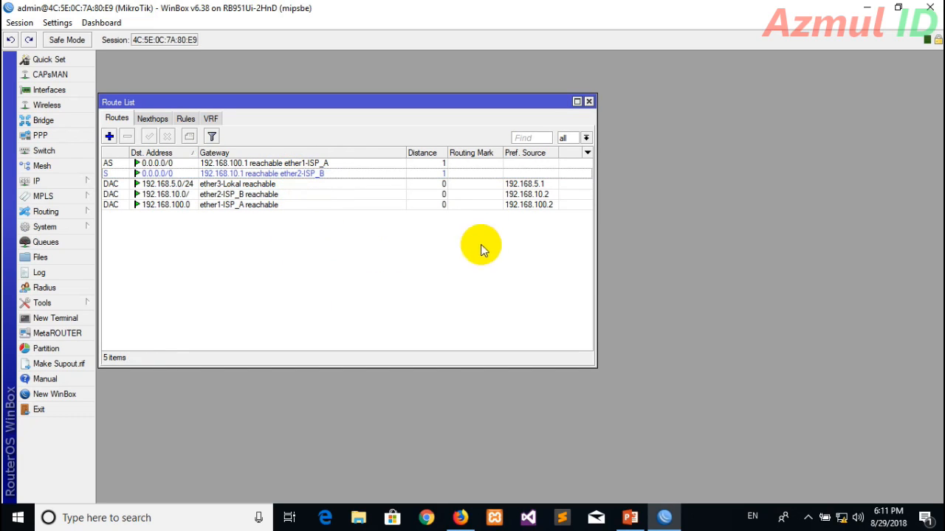
left_click(589, 101)
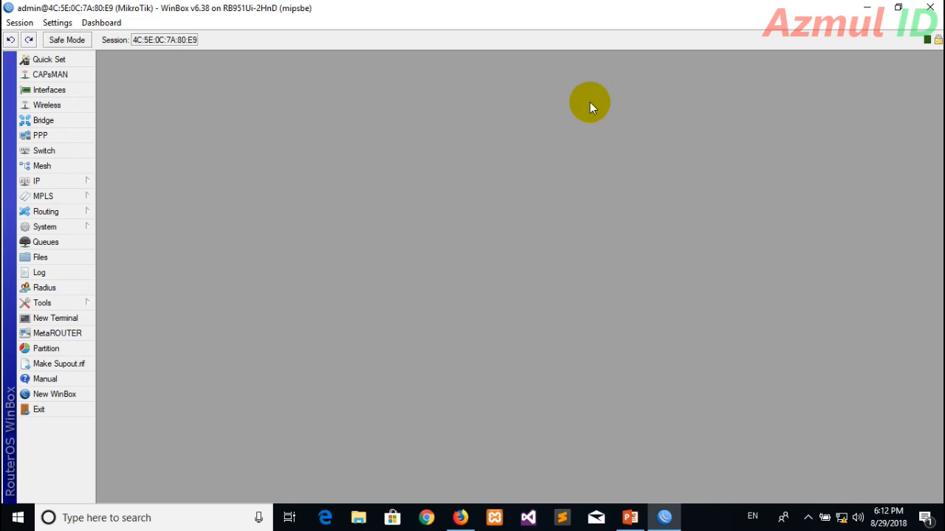
Open the router's DNS settings and enter 192.168.100.1 as the first server.
left_click(61, 180)
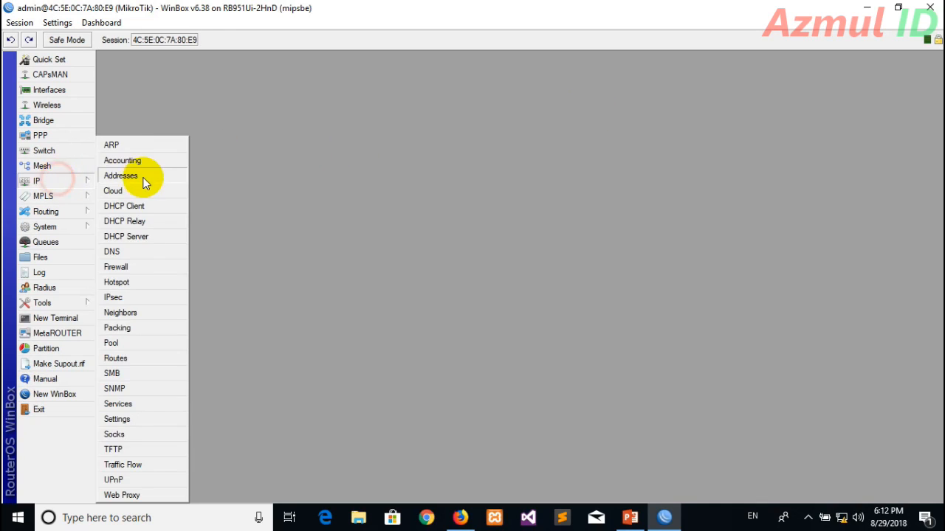
left_click(132, 246)
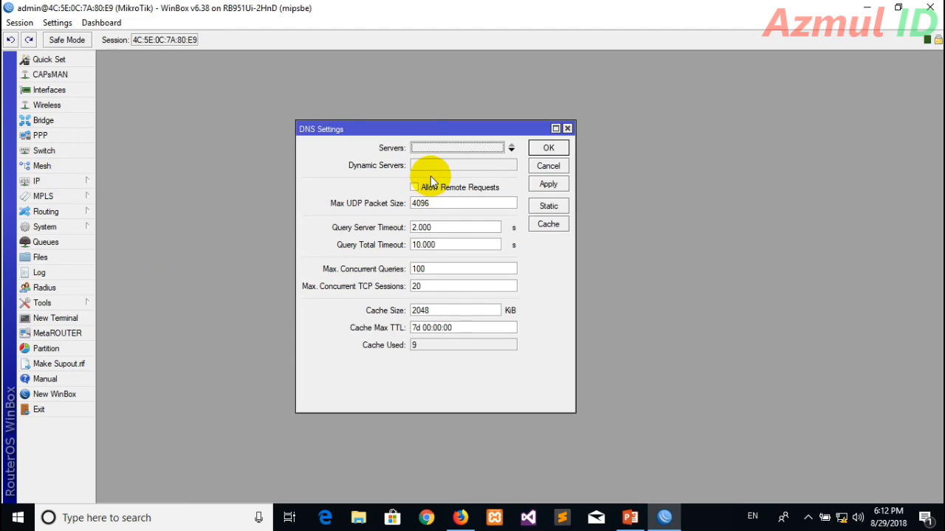
left_click(431, 151)
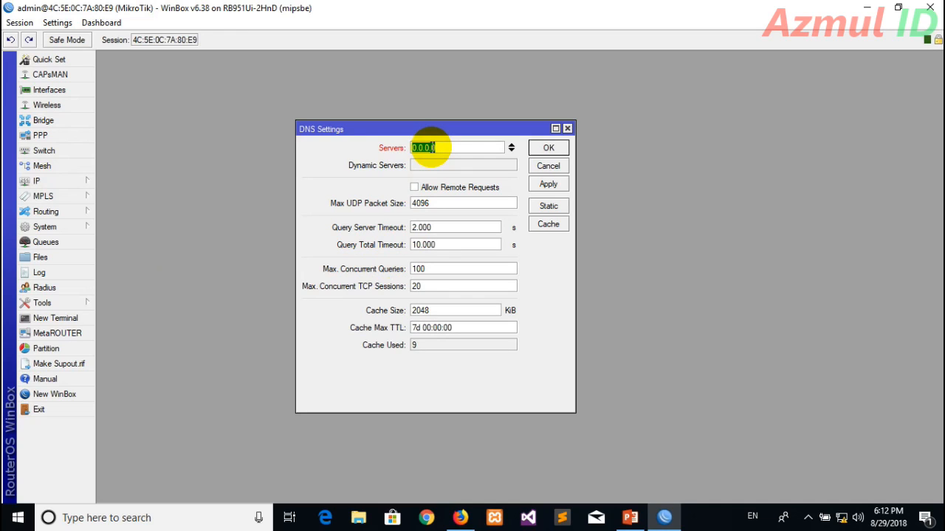
type("192.168.100.1")
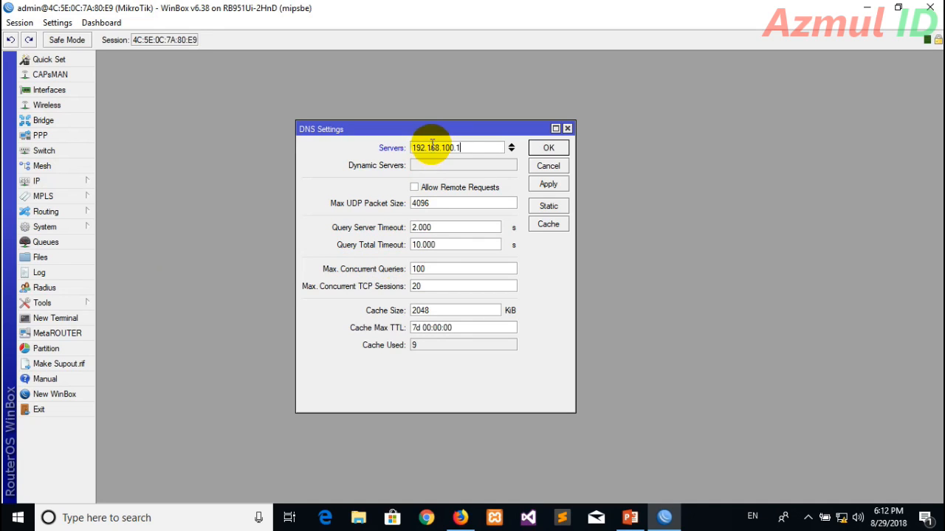
Add 192.168.10.1 and 8.8.8.8 as the second and third DNS servers.
left_click(511, 151)
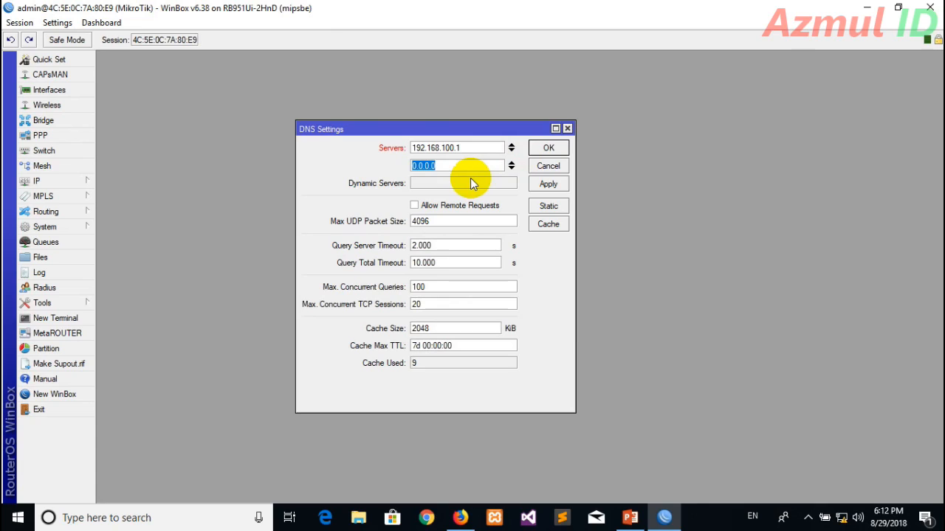
type("192.168")
type(".4.")
key("BackSpace")
key("BackSpace")
type("10.1")
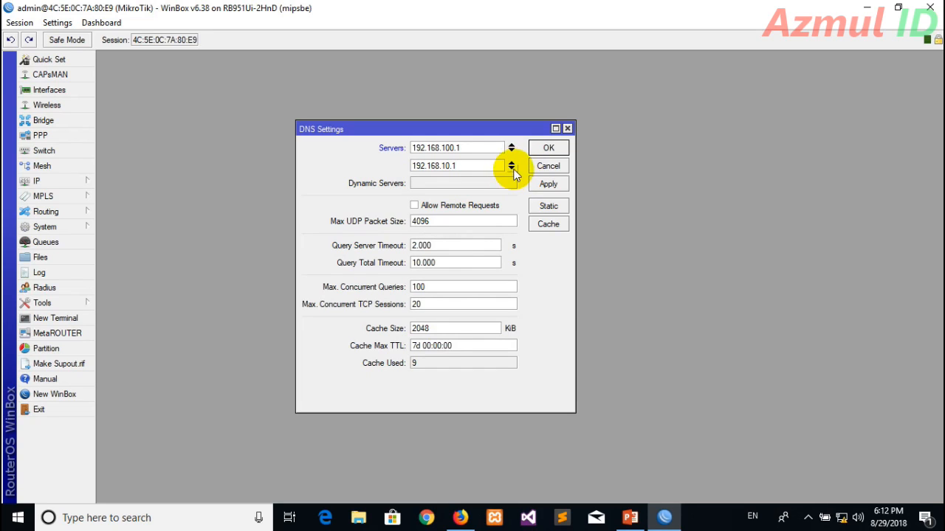
left_click(511, 169)
type("8.8.8.8")
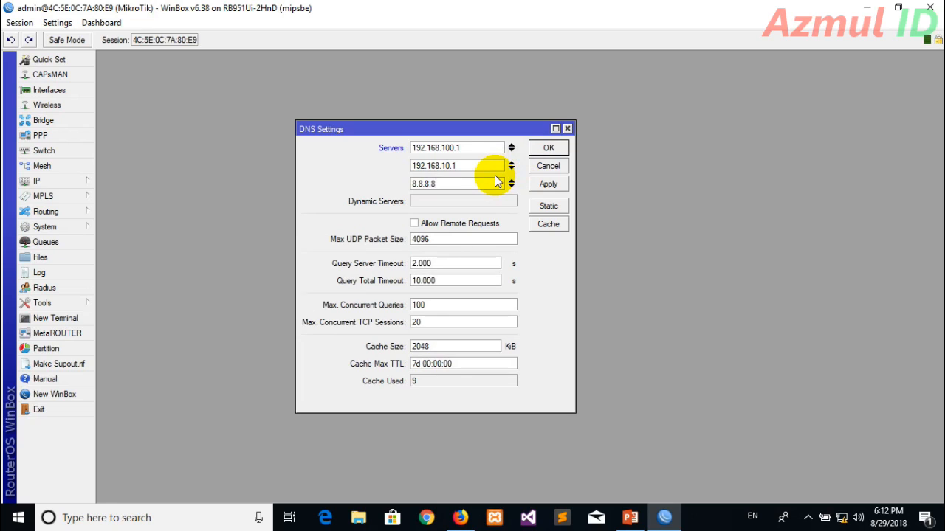
Add 8.8.4.4 as the fourth DNS server, allow remote requests, and save the DNS settings.
left_click(511, 184)
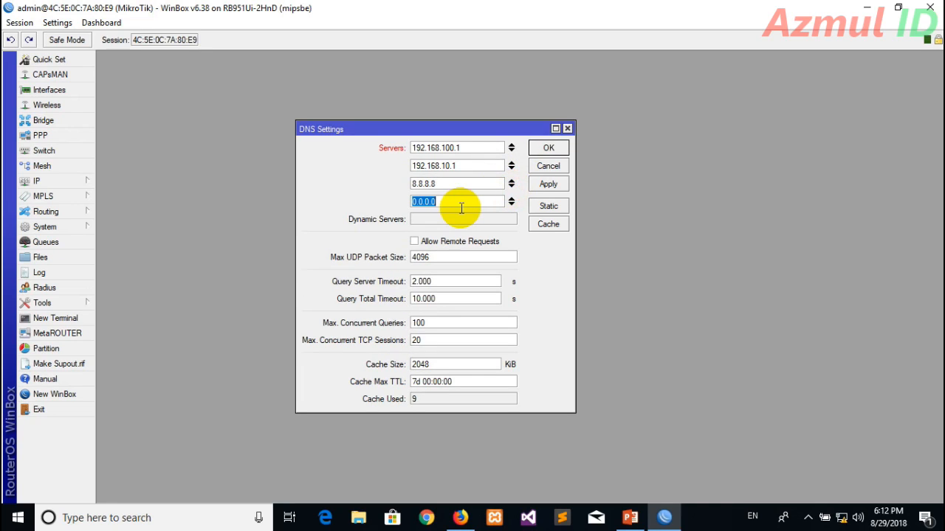
type("8.8.4.4")
left_click(414, 242)
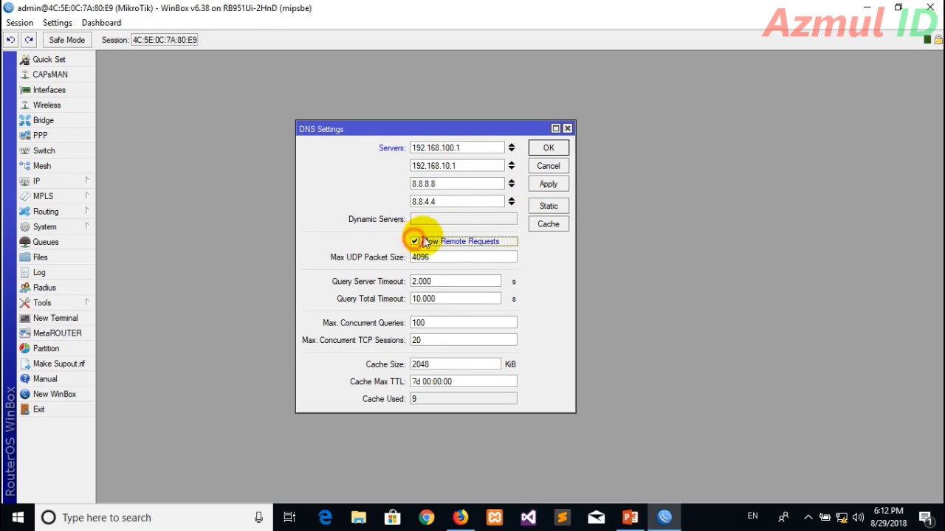
left_click(547, 185)
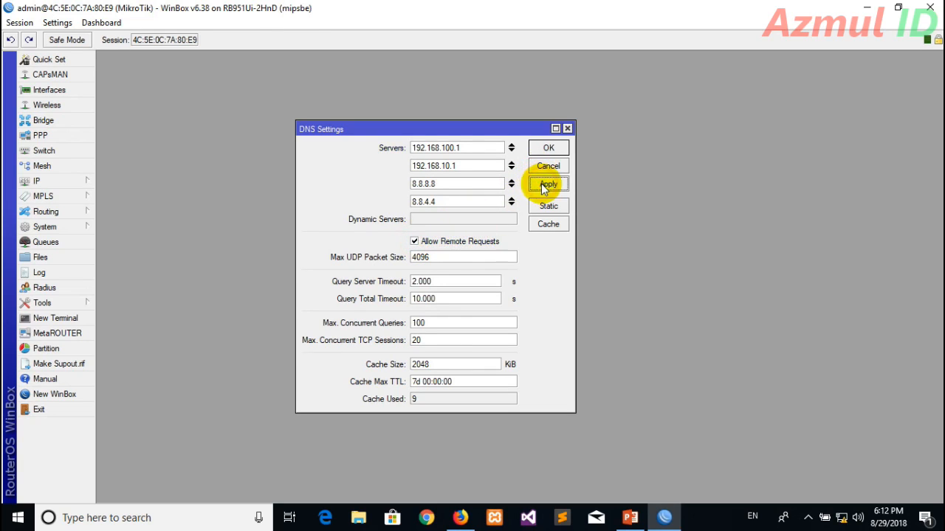
left_click(548, 148)
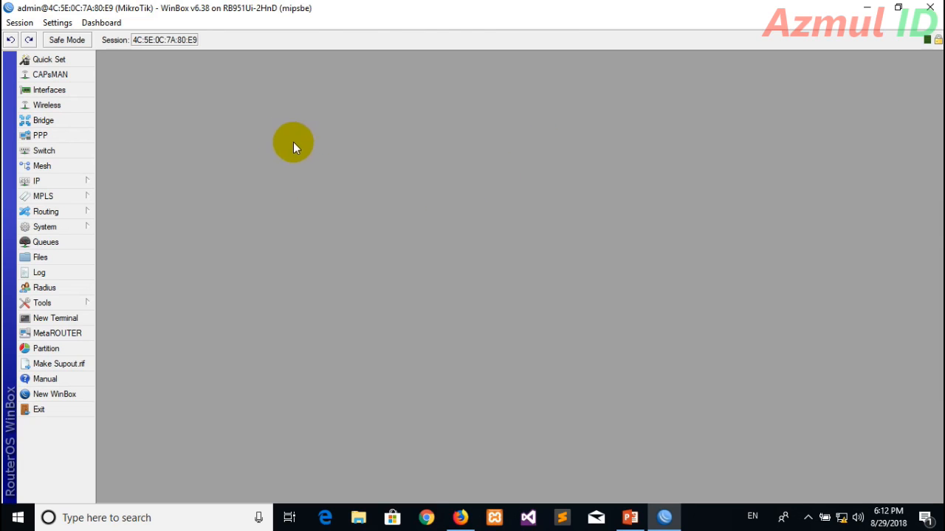
Test internet connectivity by pinging google.com from a new terminal, stop the ping and close the terminal.
left_click(66, 318)
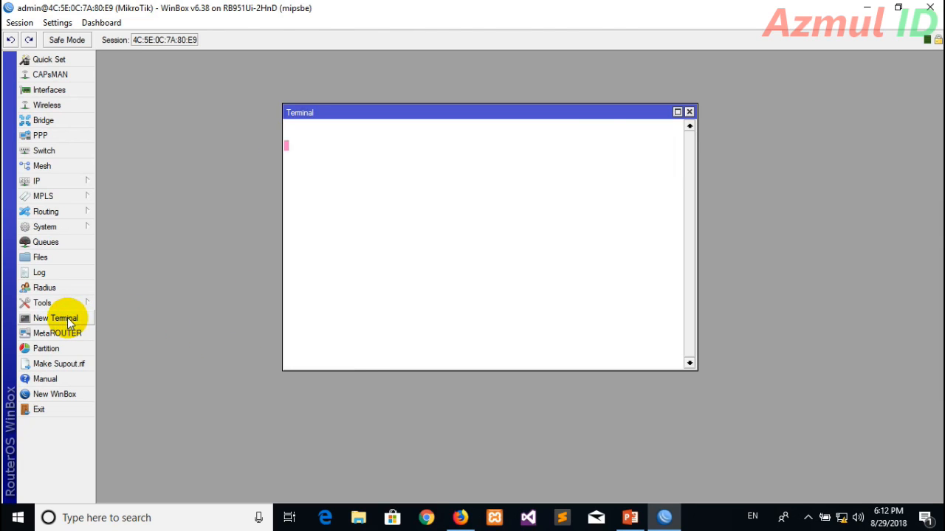
type("ping ")
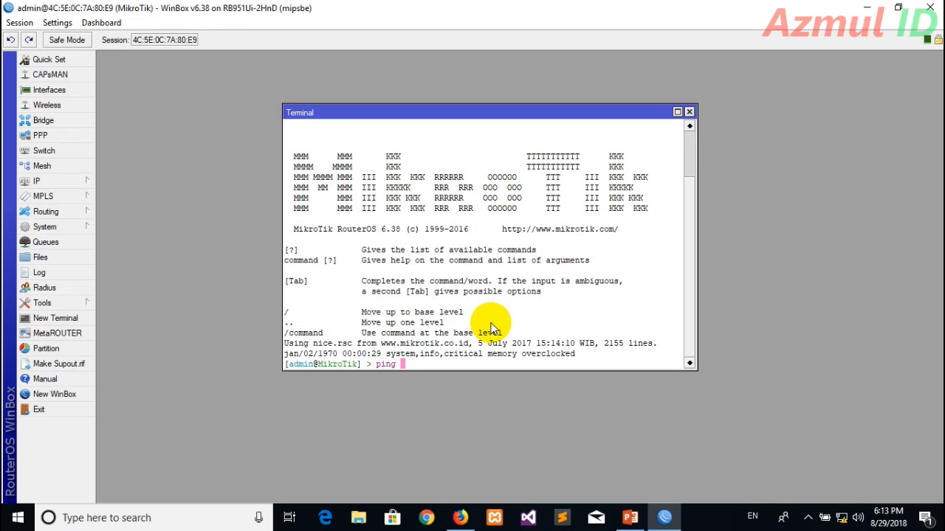
type("google.com")
key("Return")
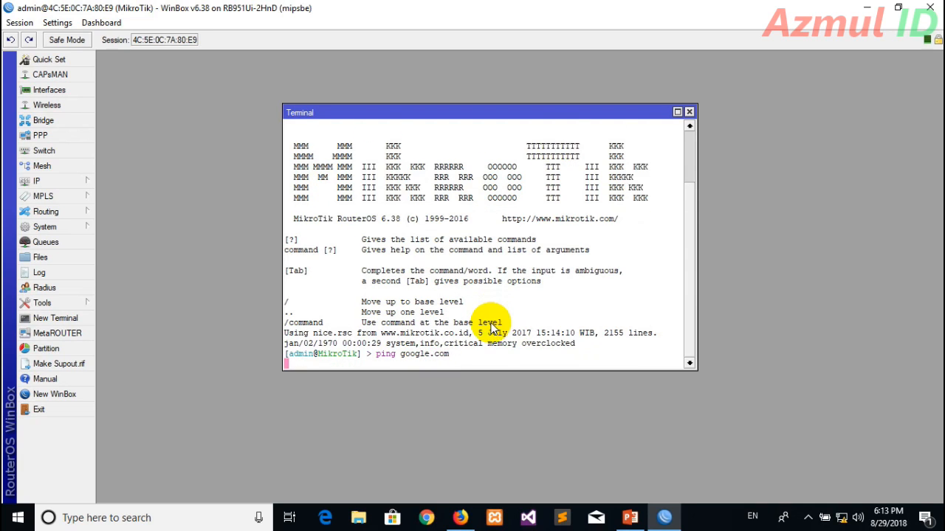
key("ctrl+c")
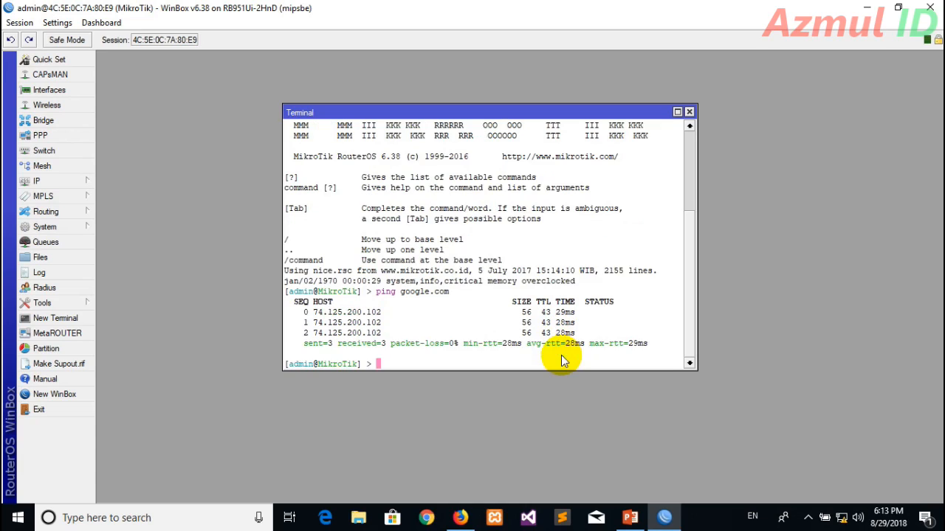
left_click(689, 113)
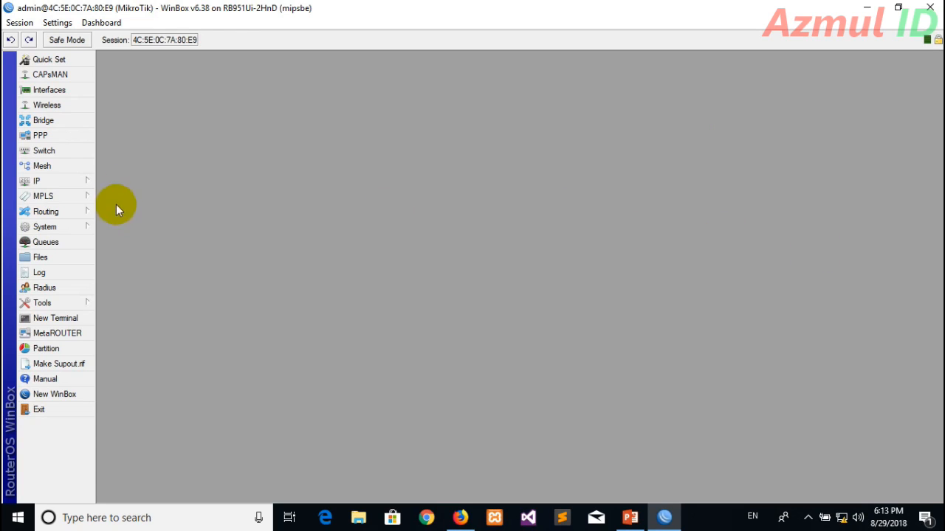
Create a new firewall NAT rule with chain srcnat and outgoing interface ether1-ISP_A.
left_click(74, 181)
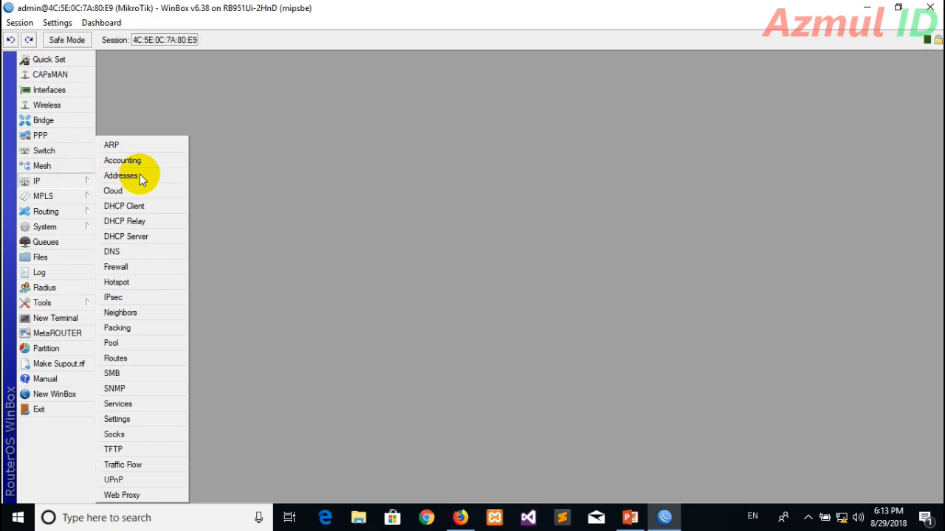
left_click(140, 267)
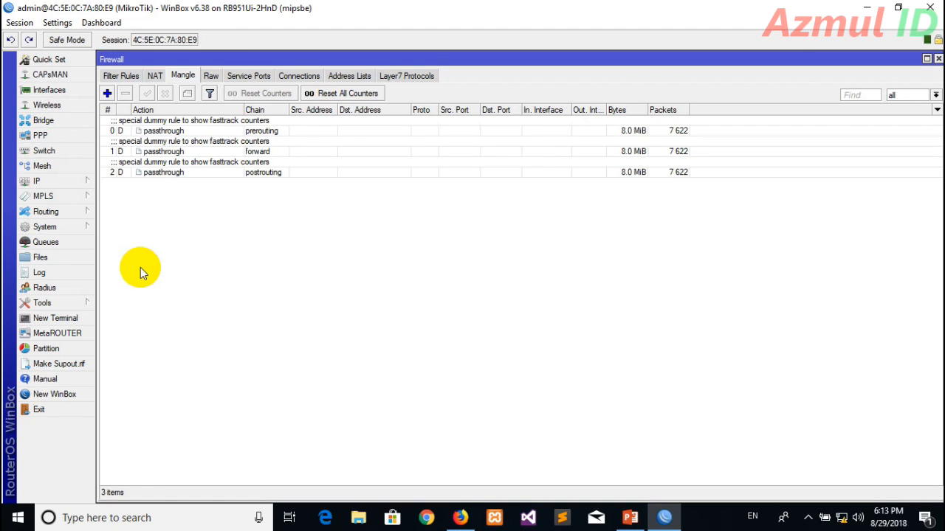
left_click(155, 76)
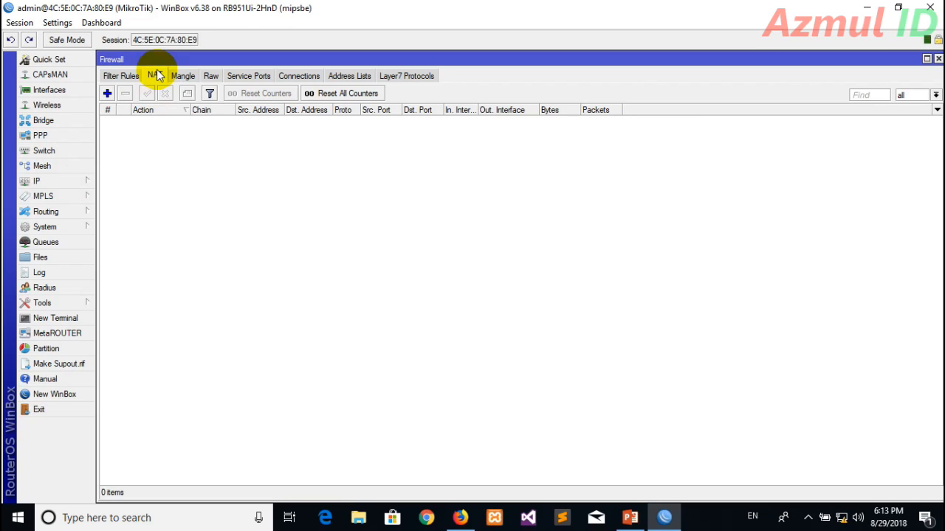
left_click(108, 94)
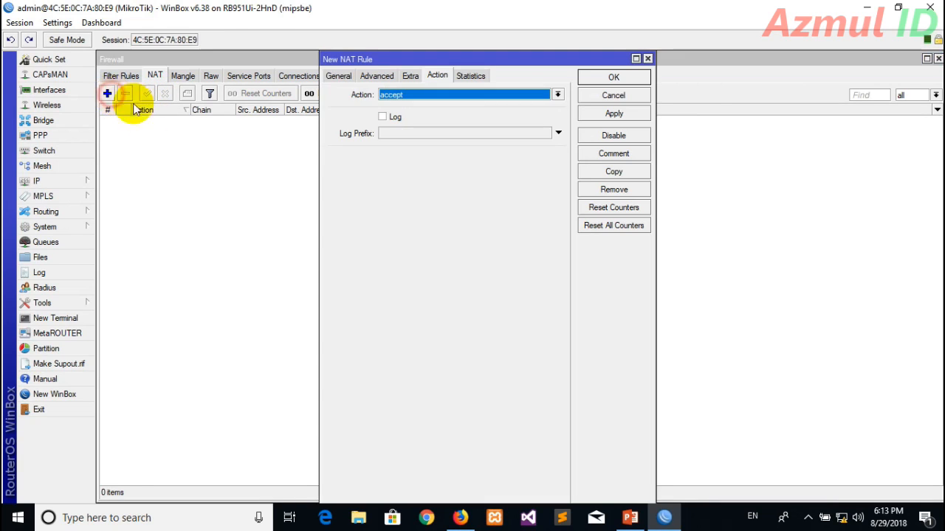
left_click(334, 77)
type("srcnat")
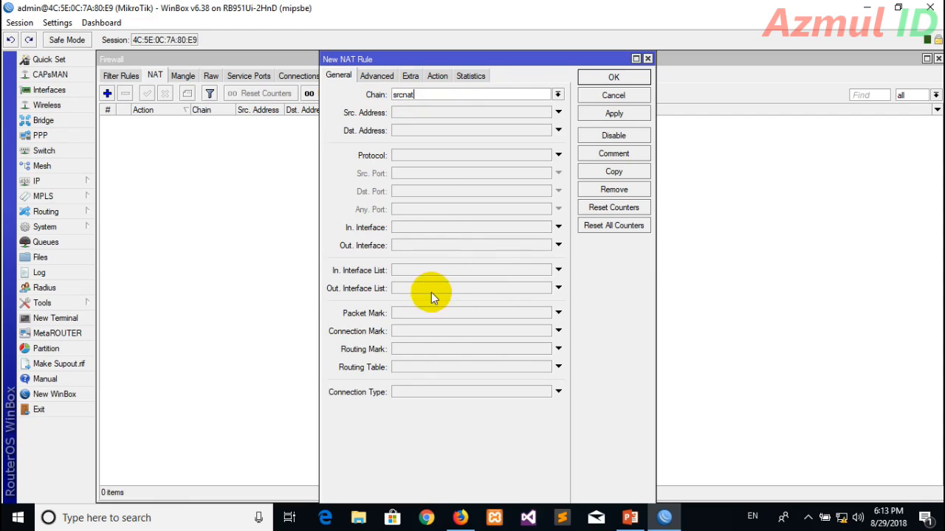
left_click(436, 246)
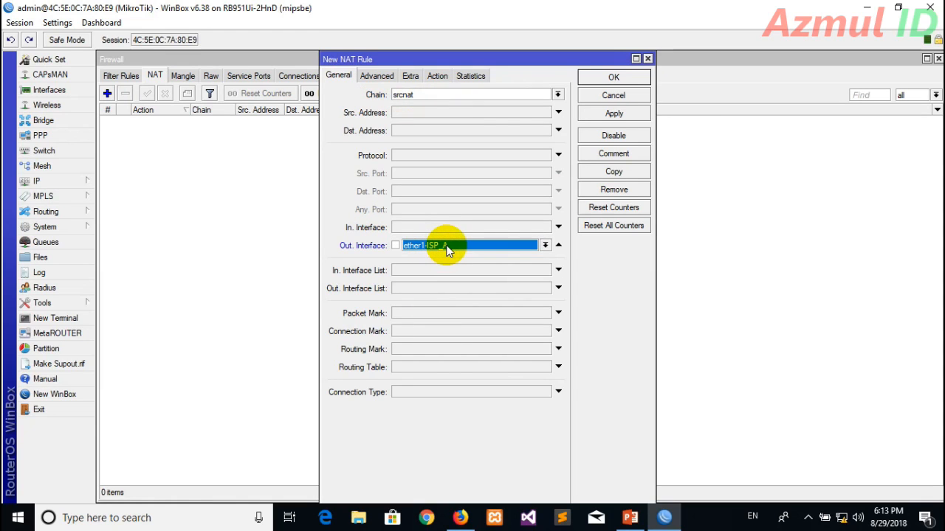
Set the action of the ether1-ISP_A NAT rule to masquerade and save the rule.
left_click(437, 76)
left_click(438, 92)
left_click(433, 159)
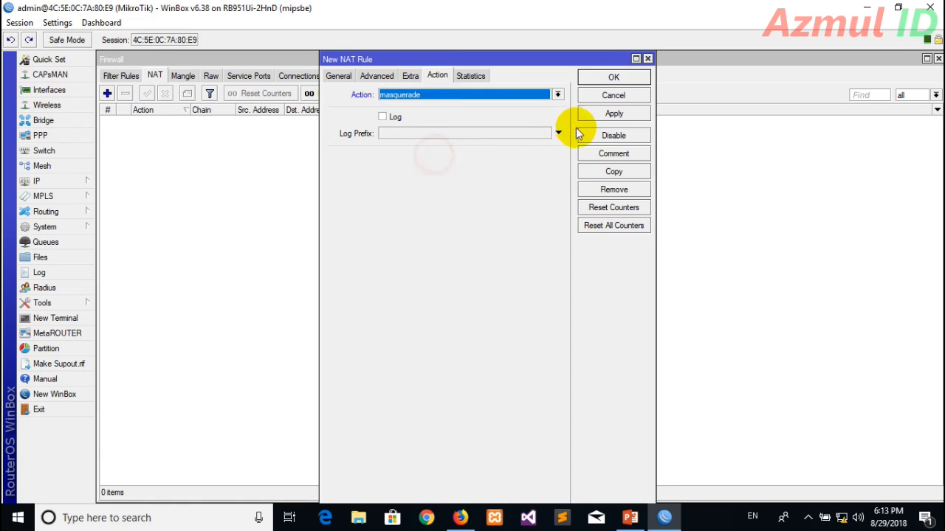
left_click(609, 113)
left_click(613, 79)
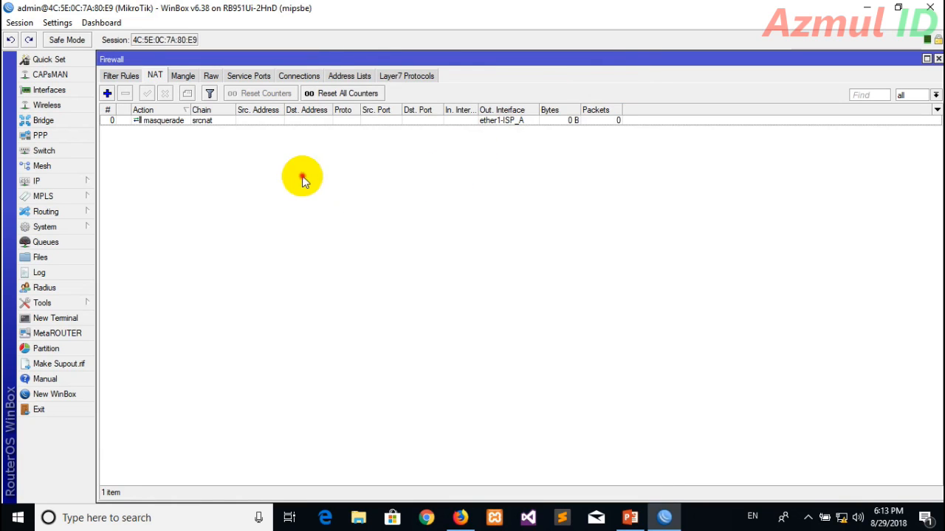
Create a second NAT rule with chain srcnat and outgoing interface ether2-ISP_B.
left_click(107, 93)
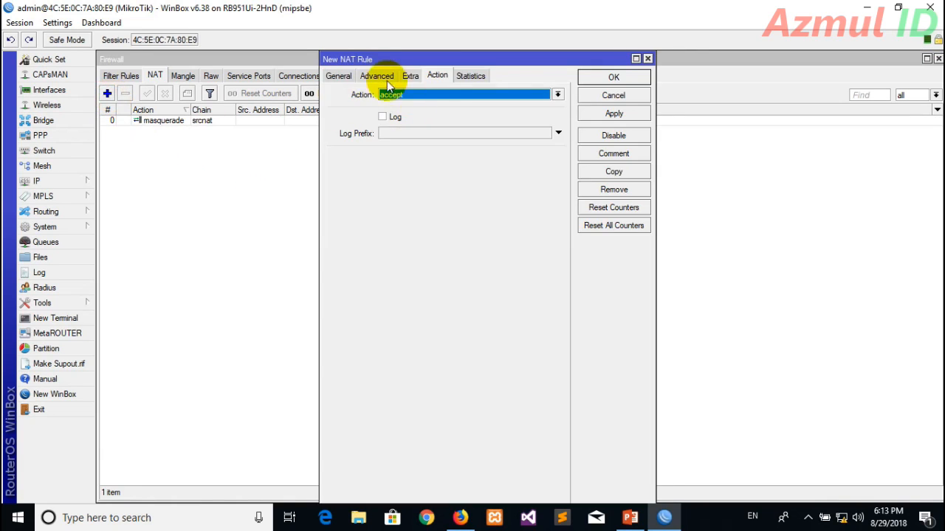
left_click(338, 76)
left_click(432, 94)
left_click(431, 251)
left_click(471, 247)
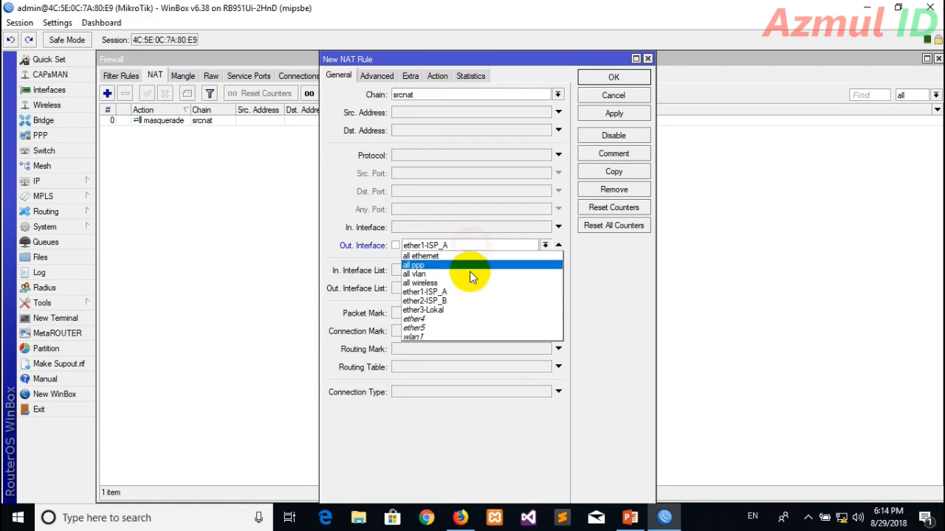
left_click(470, 303)
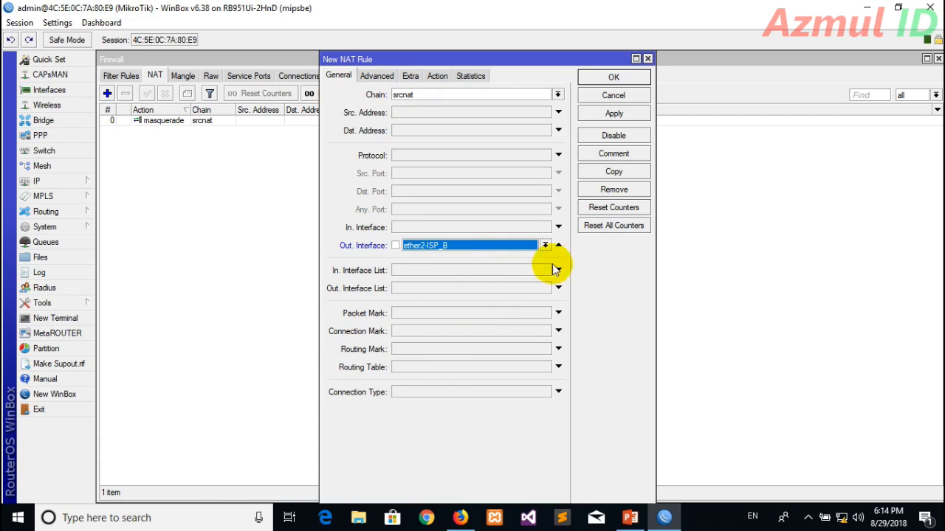
Set the action of the ether2-ISP_B NAT rule to masquerade and save the rule.
left_click(436, 75)
left_click(432, 95)
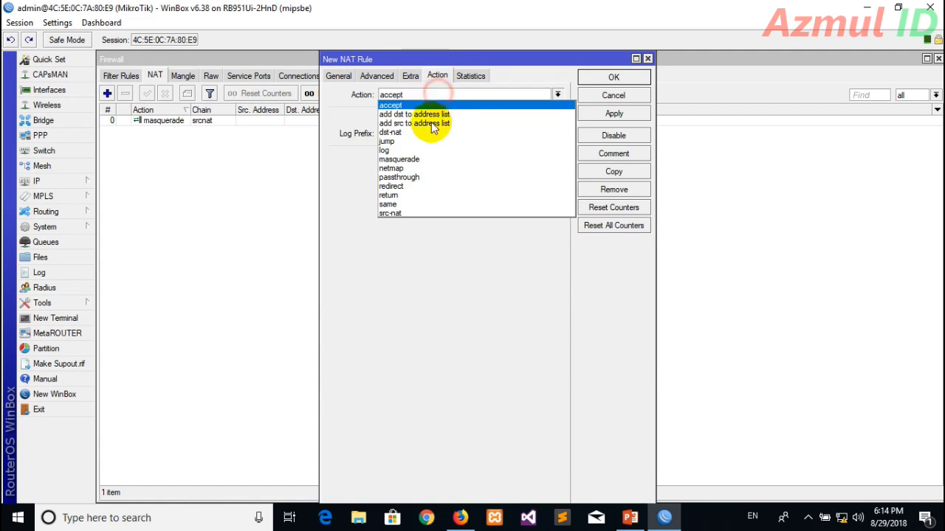
left_click(432, 159)
left_click(594, 114)
left_click(609, 77)
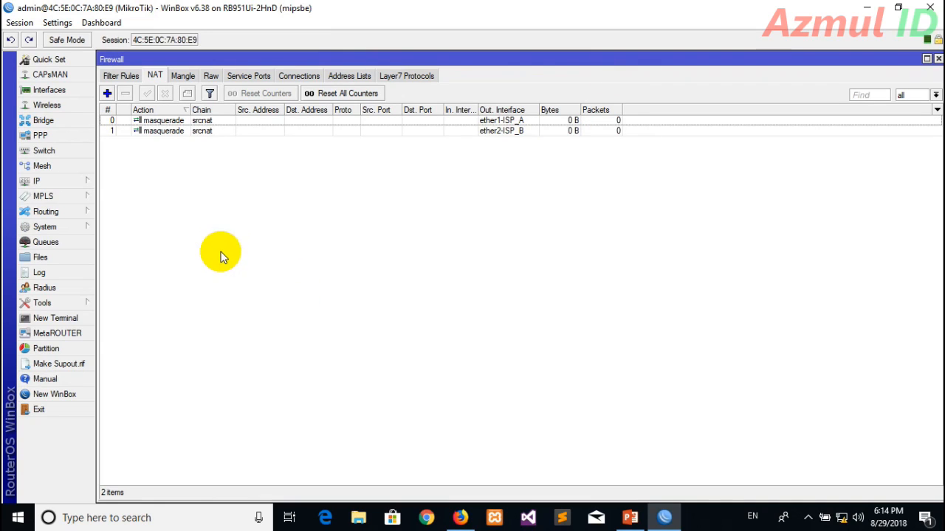
Review the firewall's mangle list and the masquerade rules for both ISP interfaces in the NAT list.
left_click(181, 76)
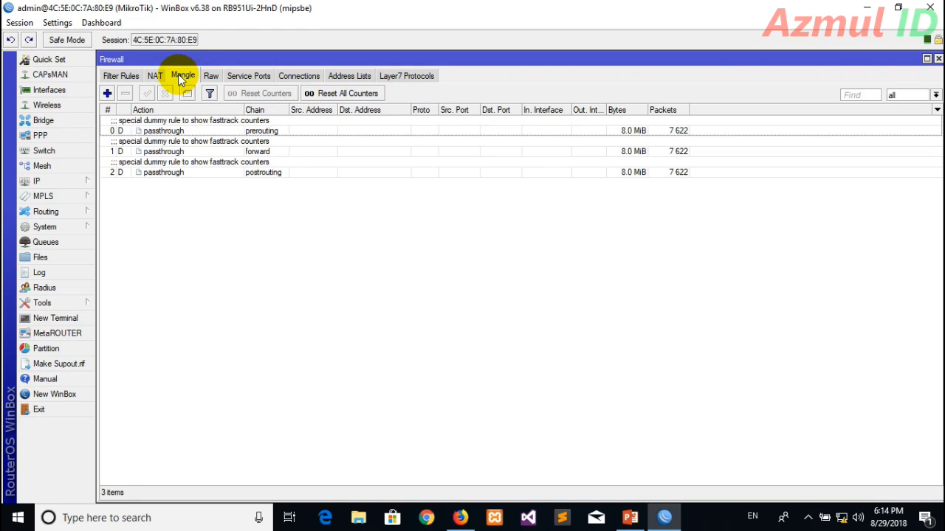
left_click(150, 75)
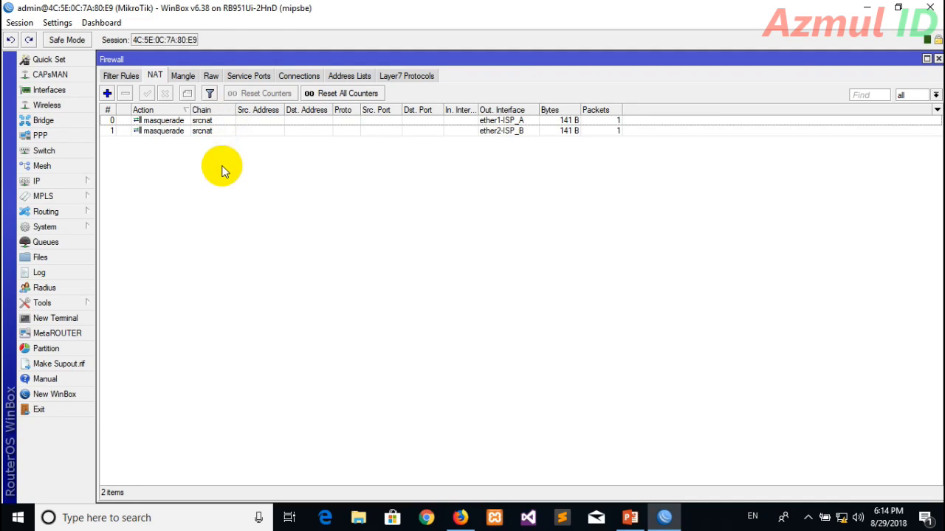
left_click(181, 132)
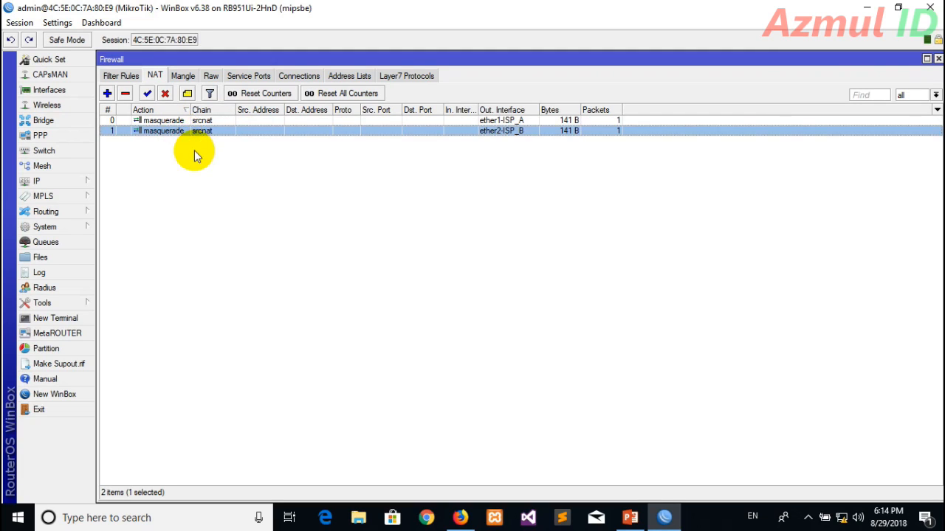
left_click(190, 121)
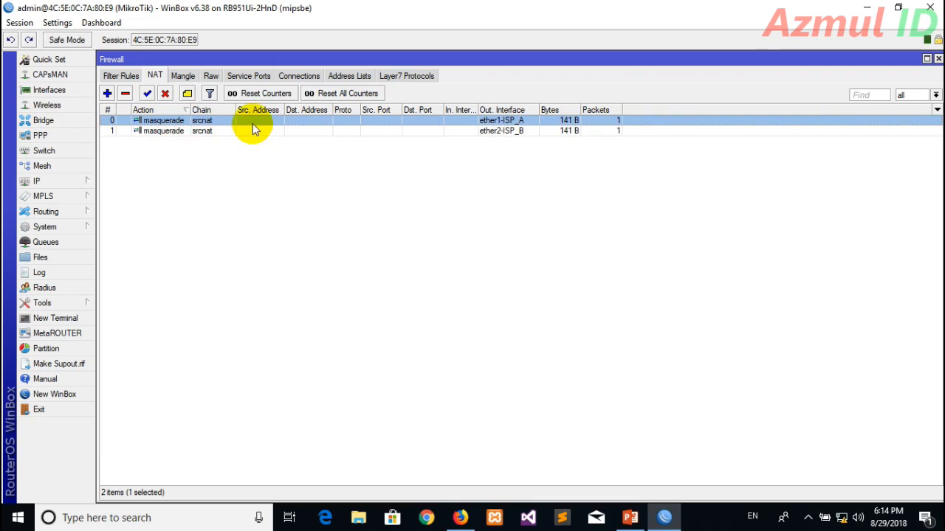
left_click(242, 159)
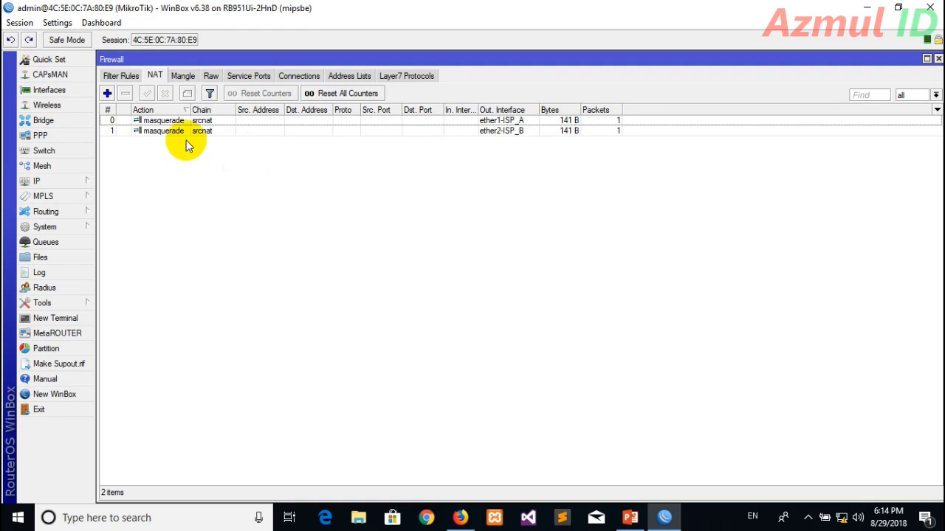
left_click(179, 131)
left_click(234, 178)
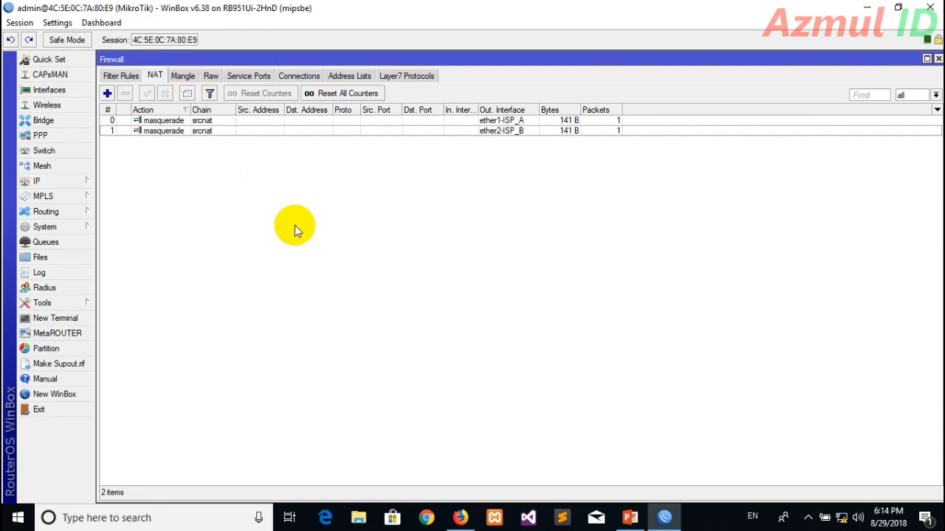
Create a new firewall mangle rule with chain input and incoming interface ether1-ISP_A.
left_click(184, 76)
left_click(265, 233)
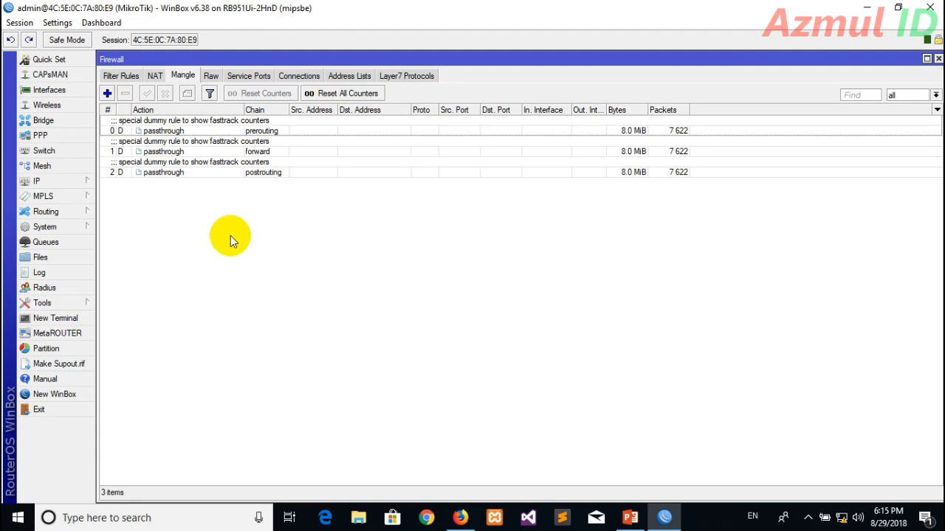
left_click(107, 93)
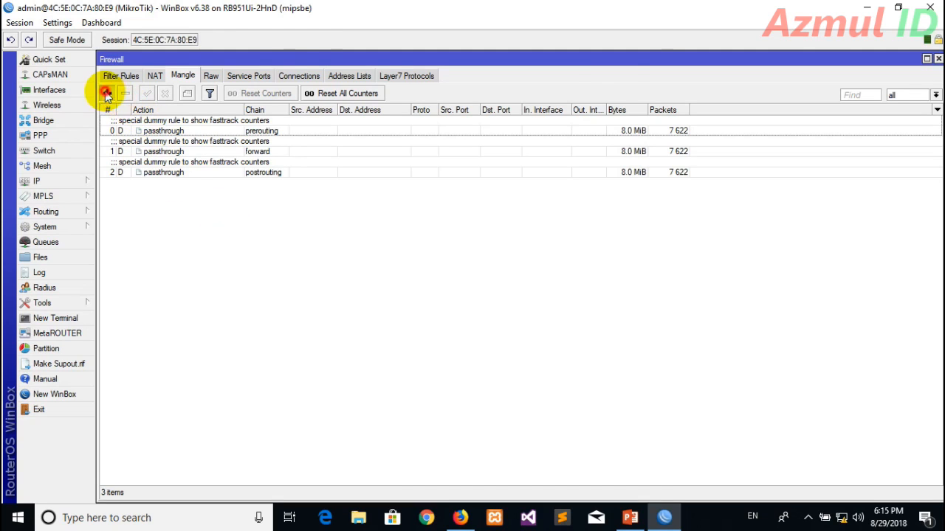
left_click(275, 75)
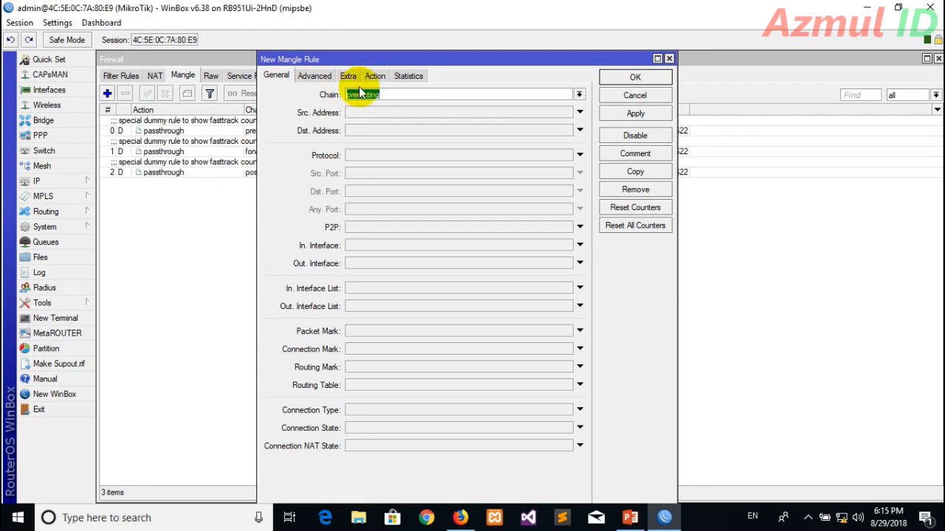
left_click(577, 95)
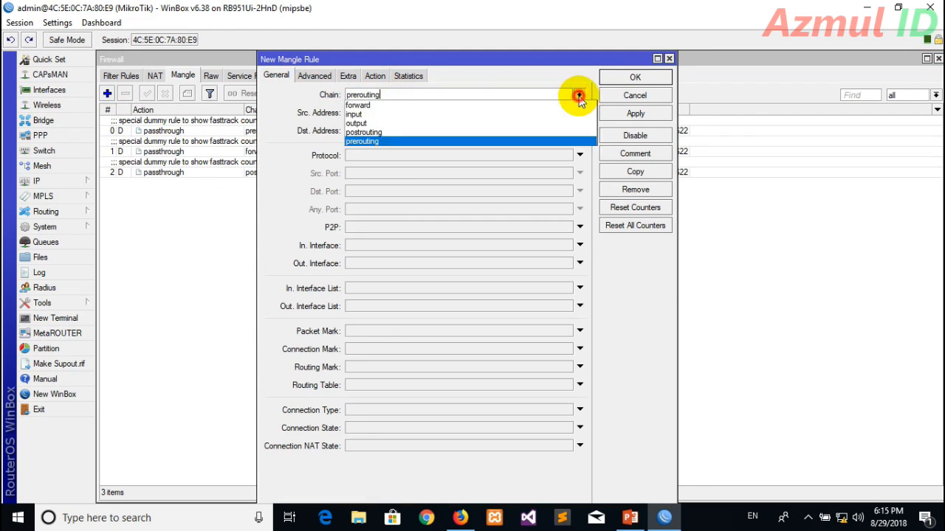
left_click(457, 115)
left_click(378, 244)
left_click(408, 245)
left_click(408, 245)
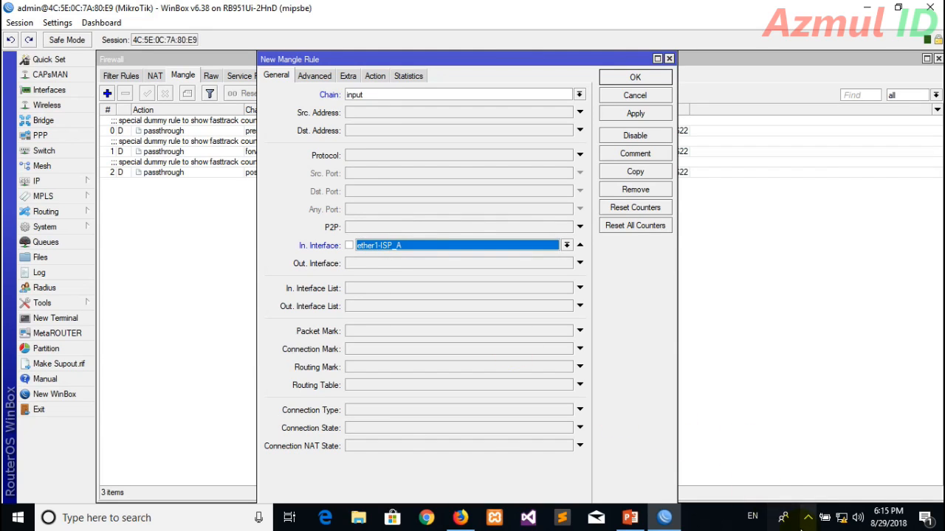
left_click(808, 518)
left_click(808, 518)
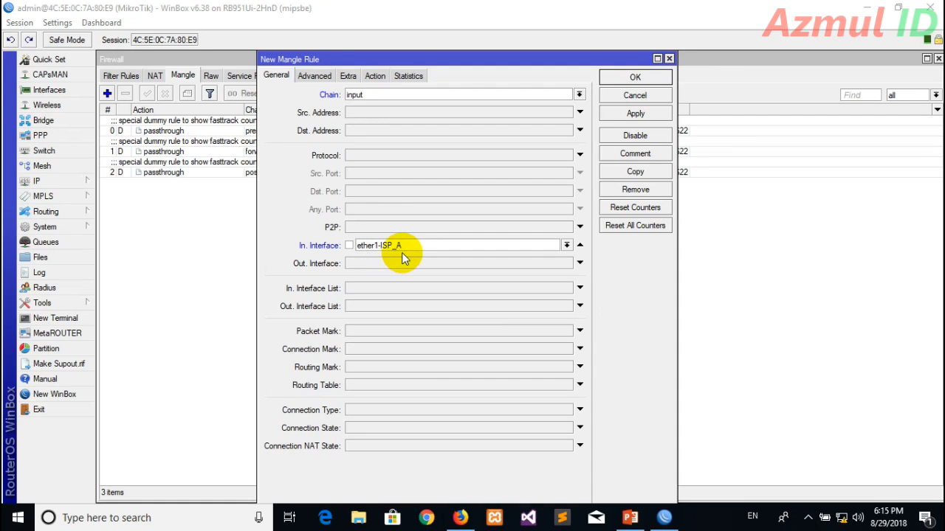
Set the ether1-ISP_A mangle rule to mark connection with new connection mark ISP-A_Conn, and save the rule.
left_click(378, 79)
left_click(384, 96)
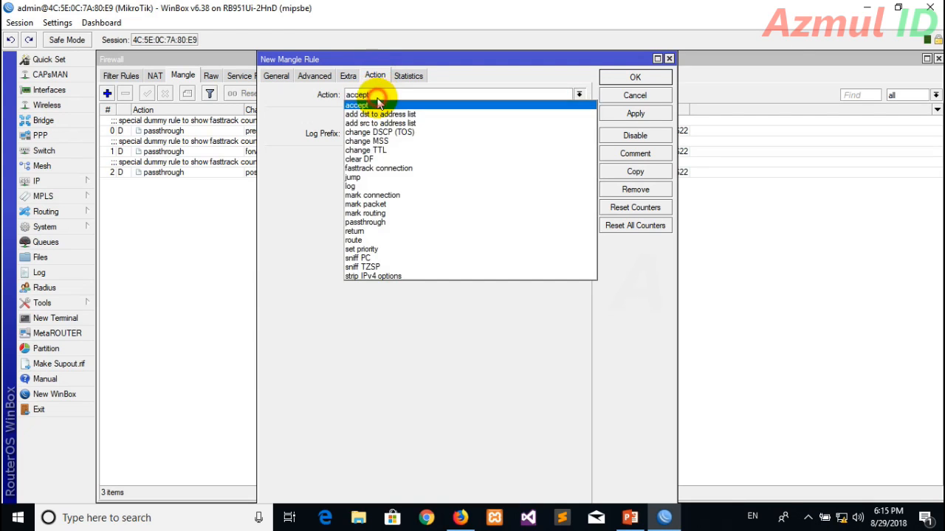
left_click(385, 195)
left_click(391, 159)
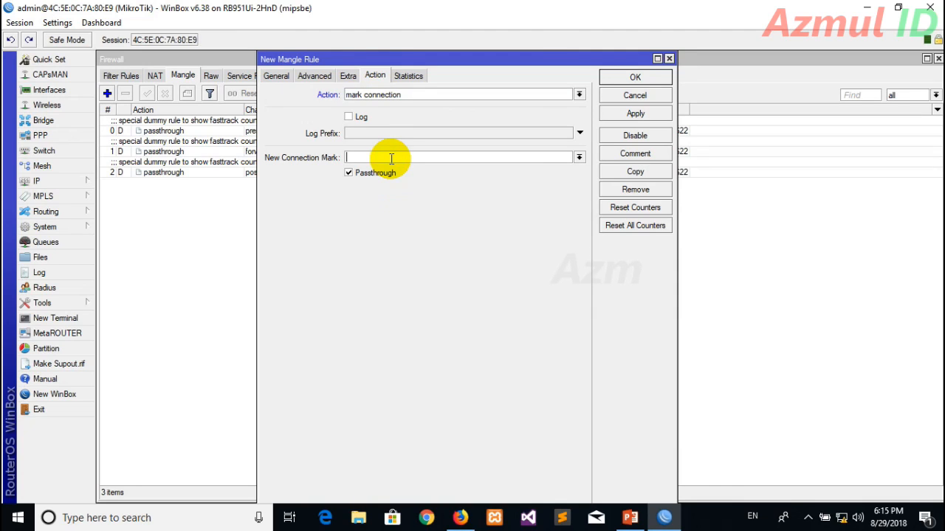
type("ISP1_Conn")
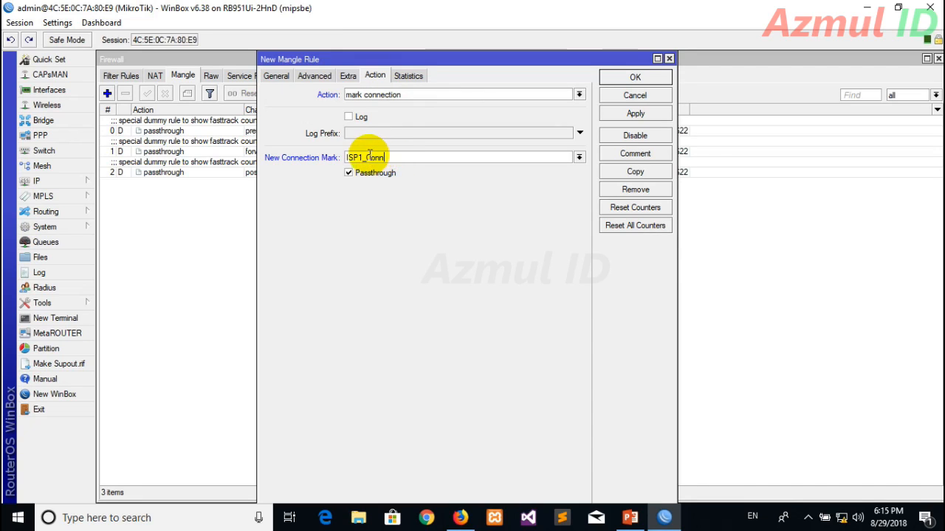
key("BackSpace")
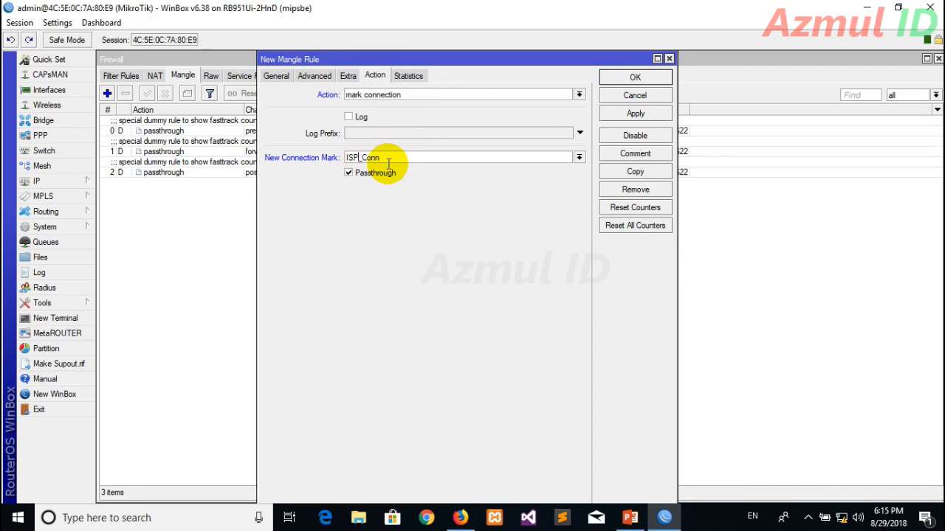
type("-A")
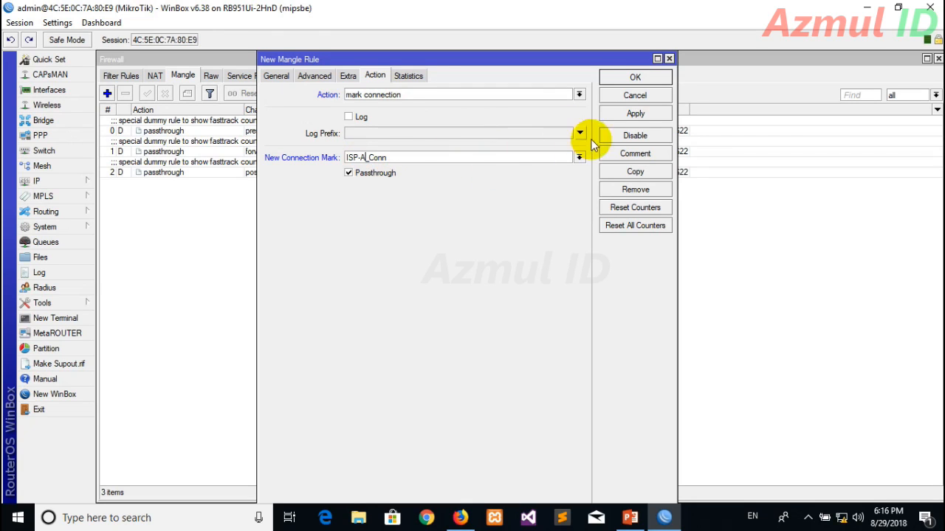
left_click(620, 117)
left_click(614, 79)
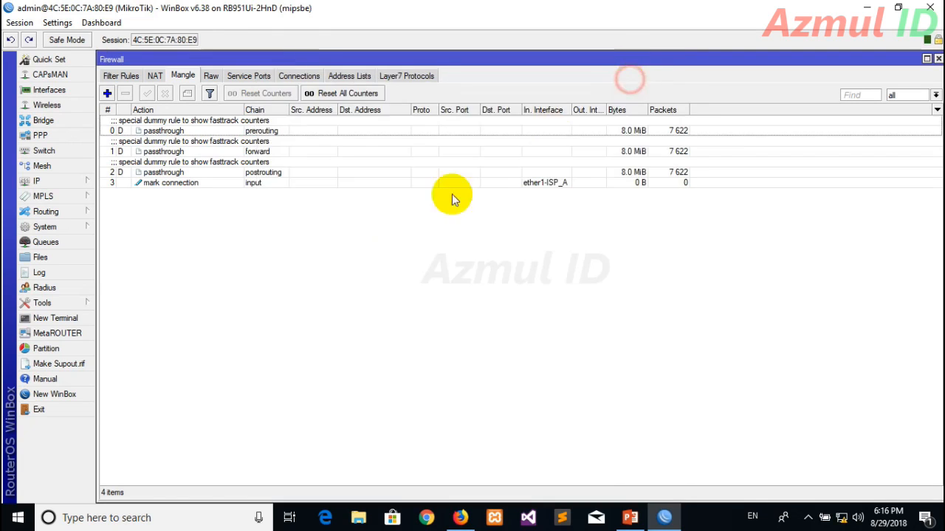
Create another mangle rule with chain input and incoming interface ether2-ISP_B.
left_click(107, 93)
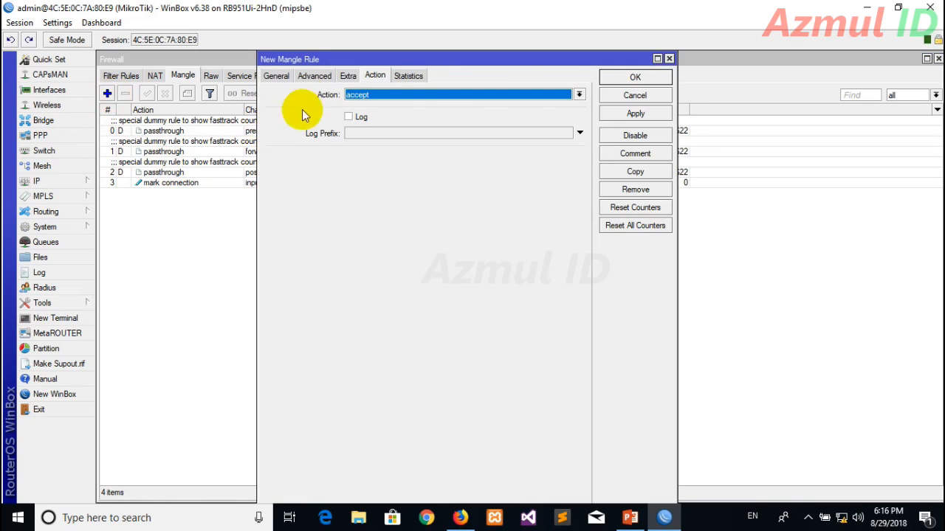
left_click(273, 75)
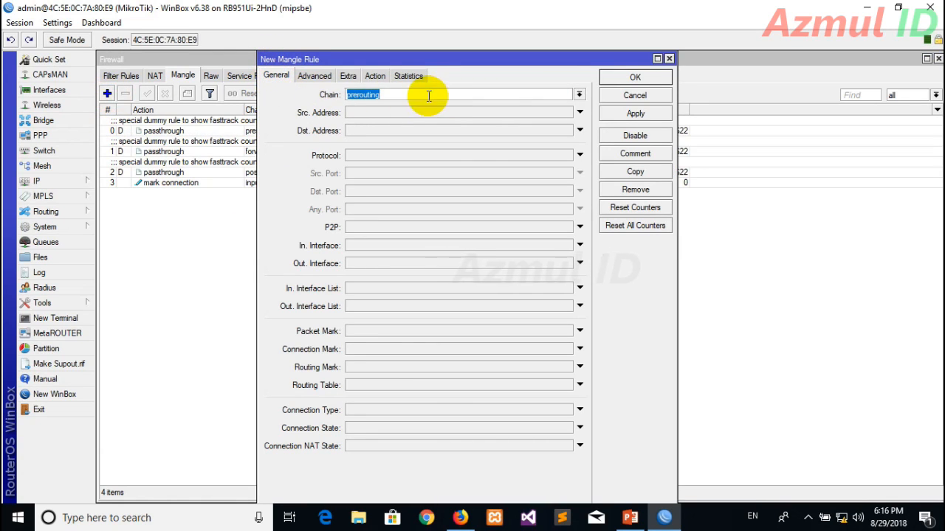
left_click(580, 94)
left_click(502, 112)
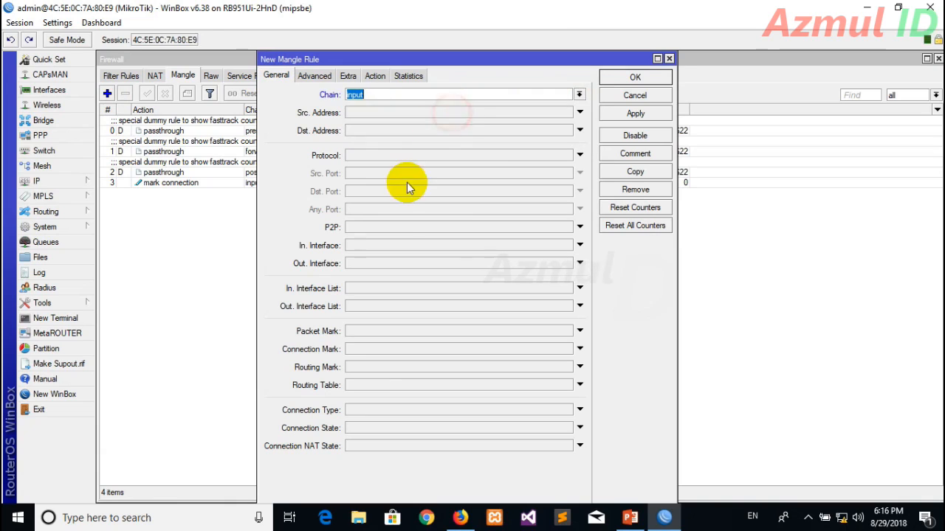
left_click(379, 251)
left_click(438, 247)
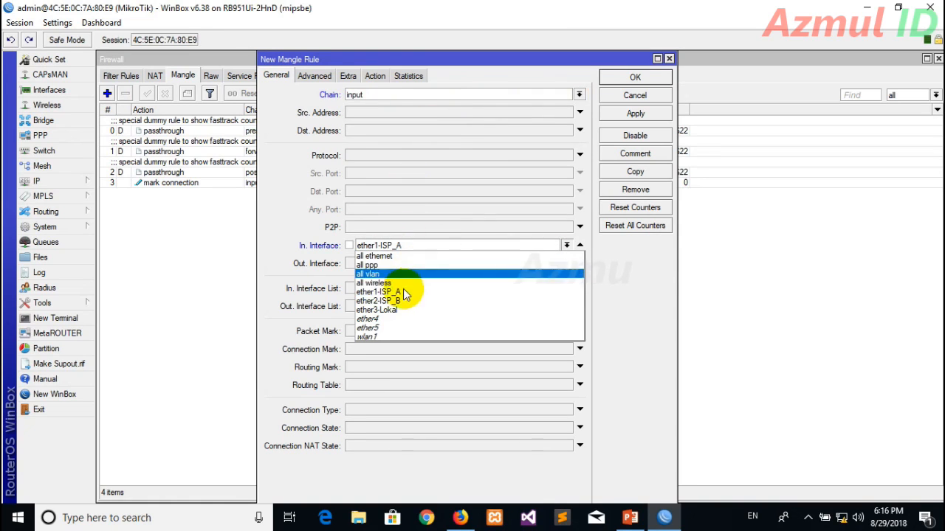
left_click(405, 301)
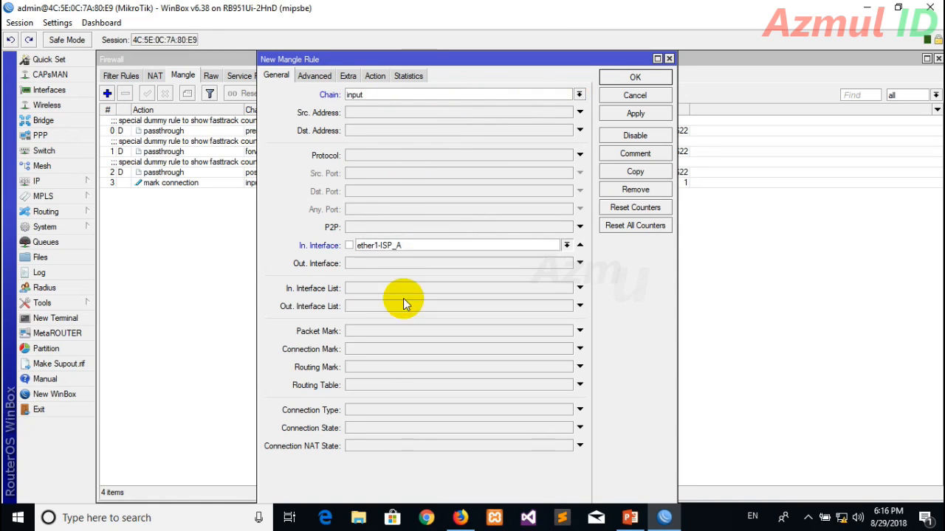
Set the ether2-ISP_B mangle rule to mark connection with new connection mark ISP-B_Conn, and save the rule.
left_click(375, 76)
left_click(375, 95)
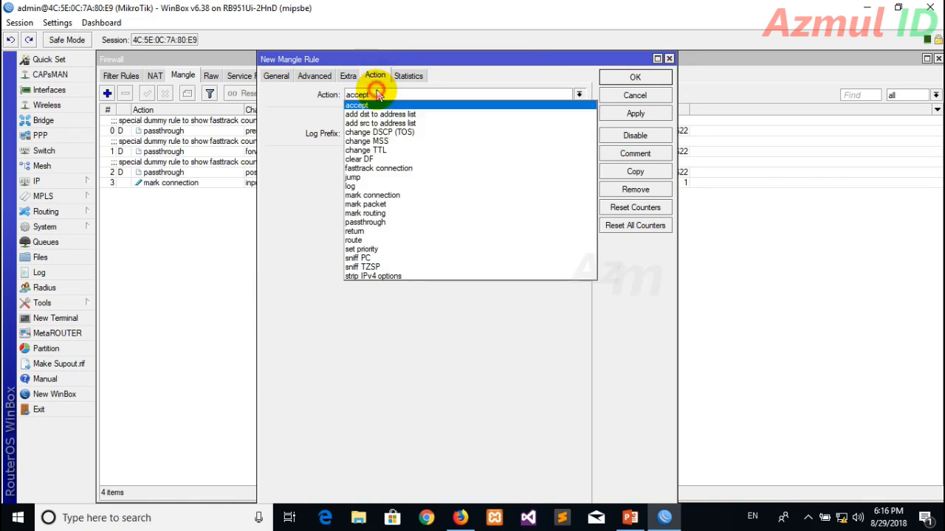
left_click(387, 191)
left_click(405, 156)
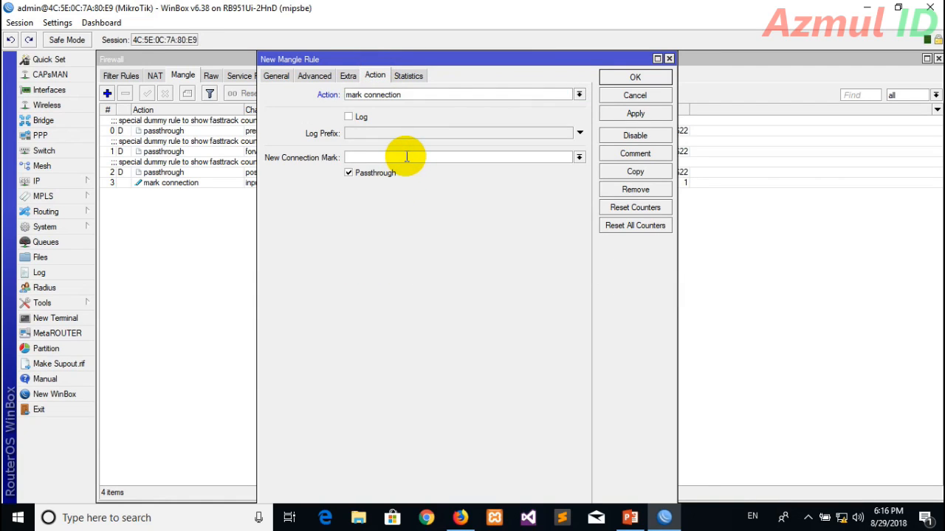
type("ISP-B_Conn")
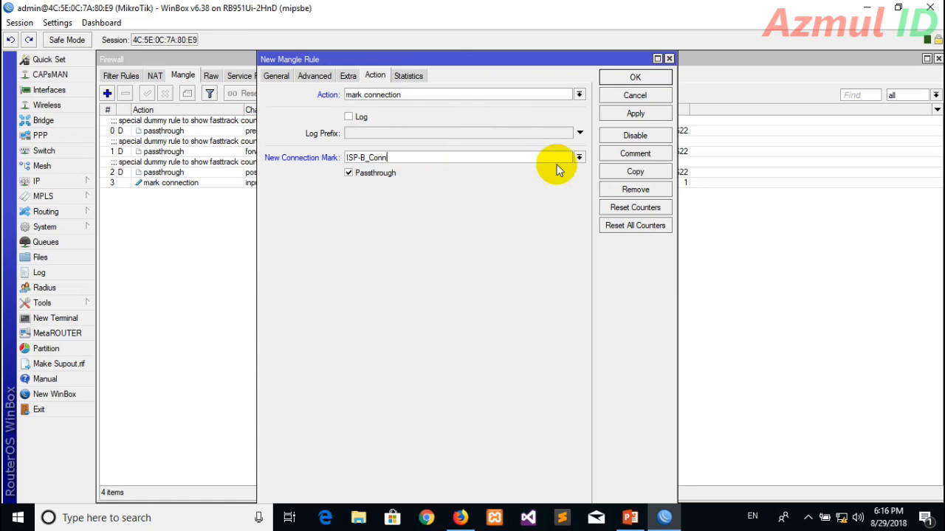
left_click(578, 158)
left_click(579, 158)
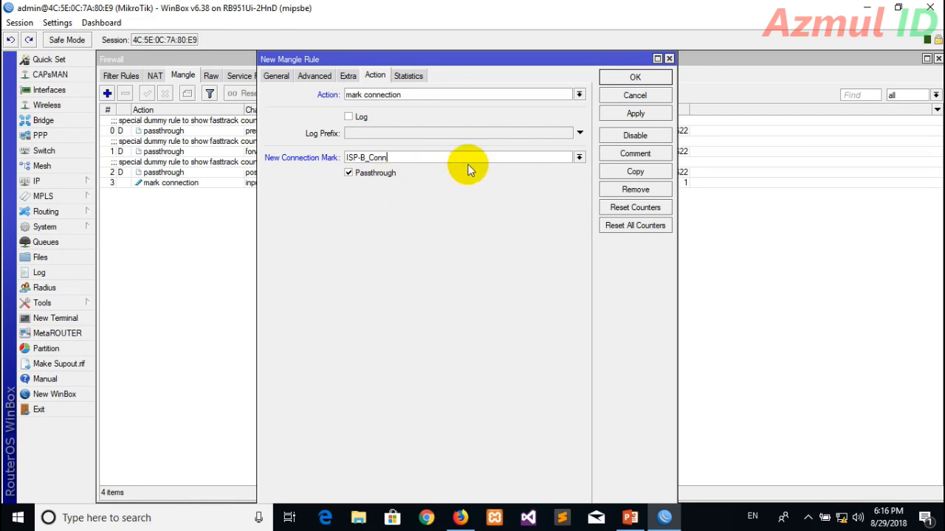
left_click(579, 157)
left_click(426, 258)
left_click(637, 114)
left_click(636, 77)
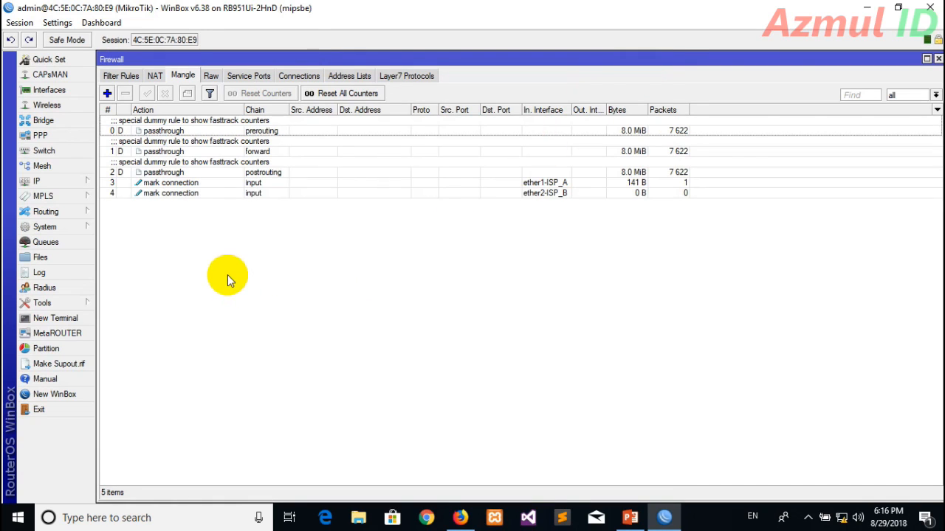
Create a new mangle rule with chain output and connection mark ISP-A_Conn.
left_click(107, 93)
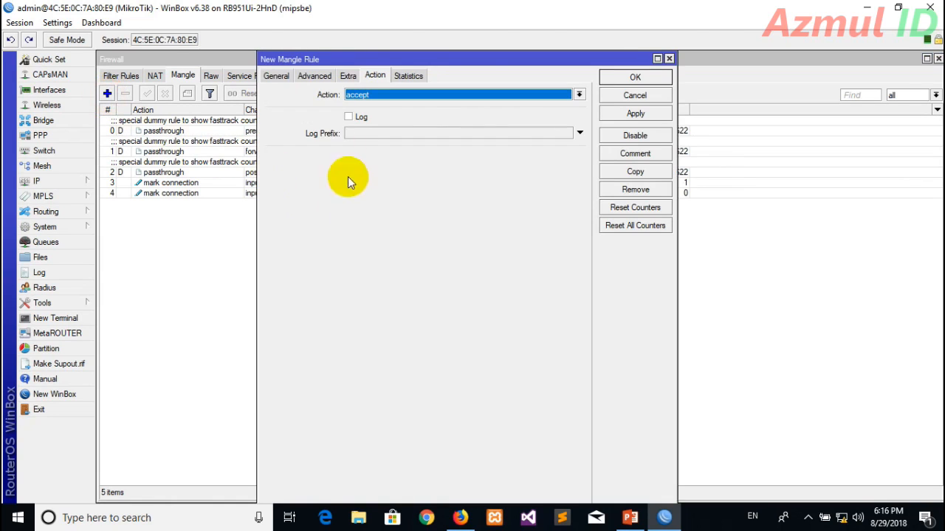
left_click(276, 76)
left_click(379, 95)
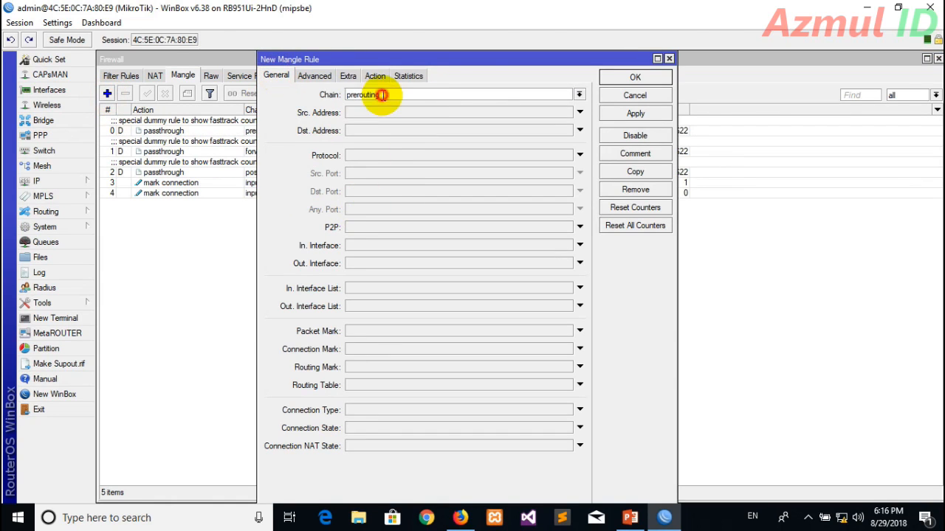
left_click(579, 95)
left_click(422, 121)
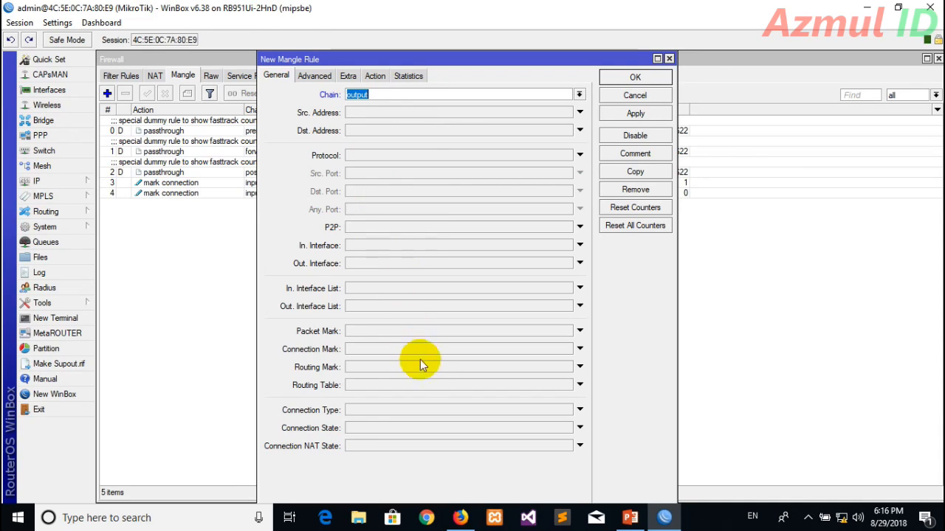
left_click(372, 348)
left_click(566, 349)
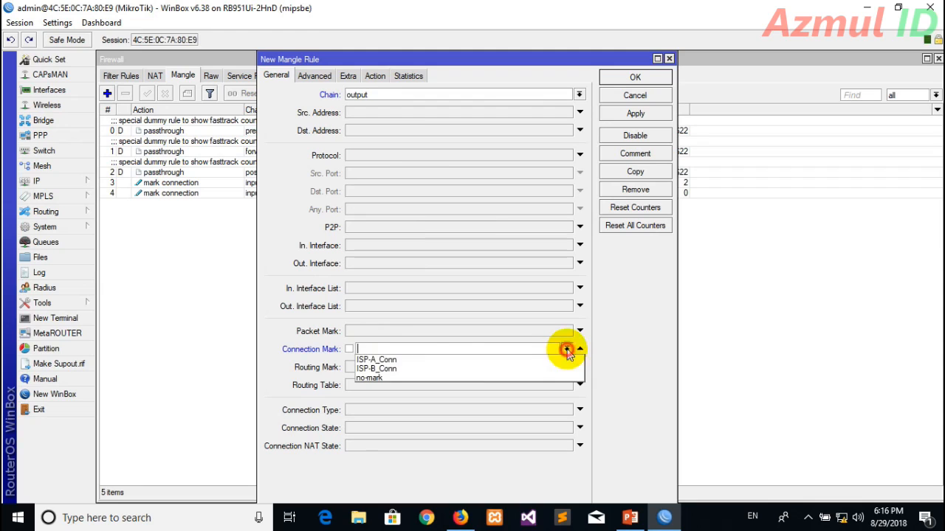
left_click(429, 359)
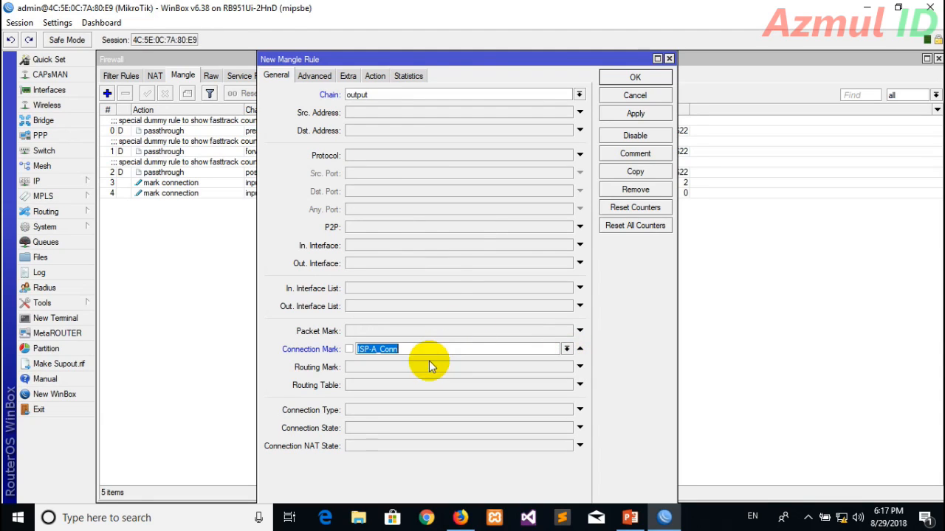
Set the ISP-A_Conn output rule to mark routing with new routing mark to_ISP-A and passthrough disabled, and save it.
left_click(373, 76)
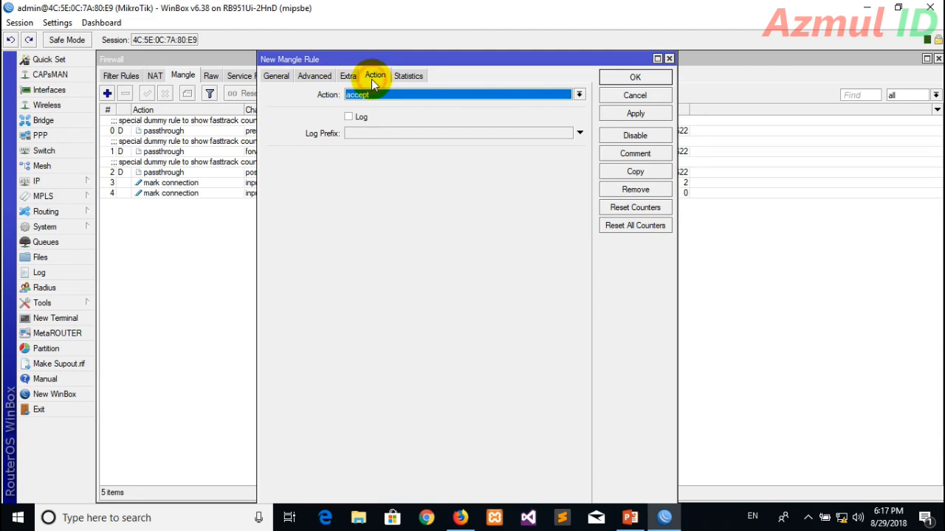
left_click(371, 95)
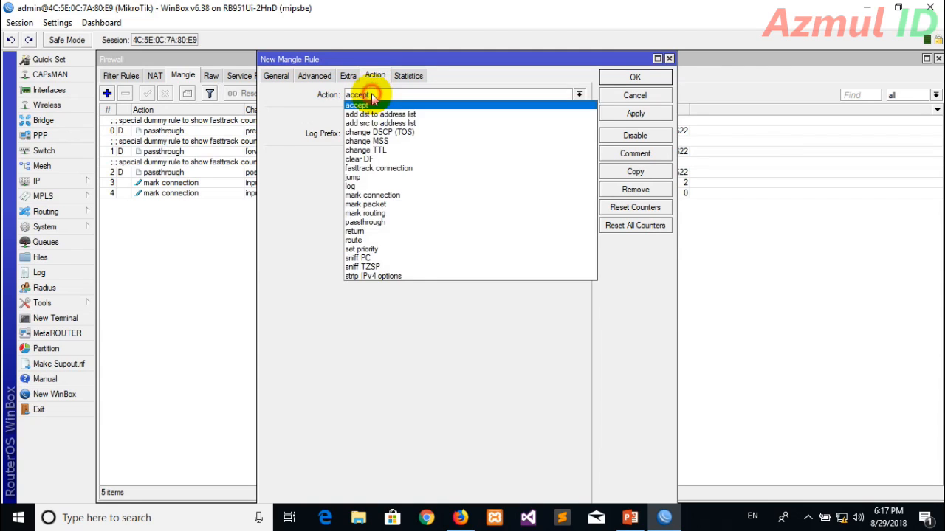
left_click(400, 214)
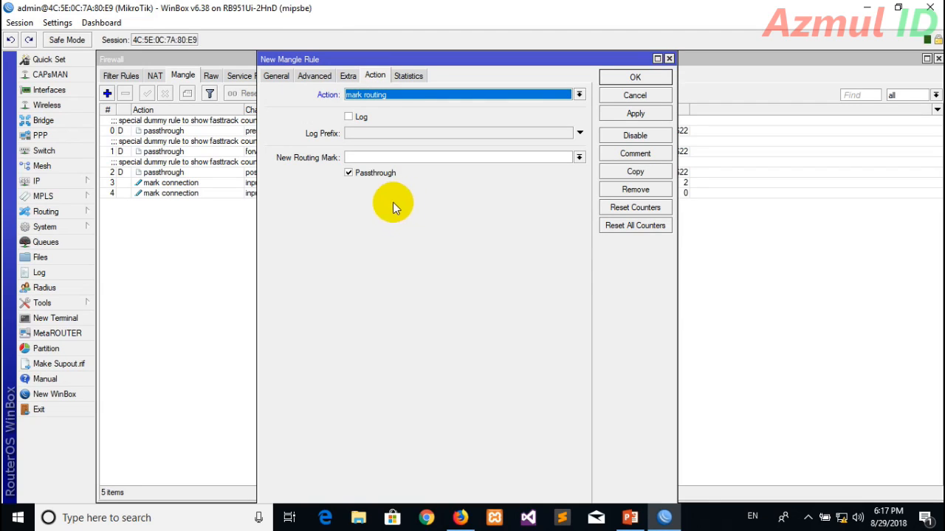
left_click(371, 156)
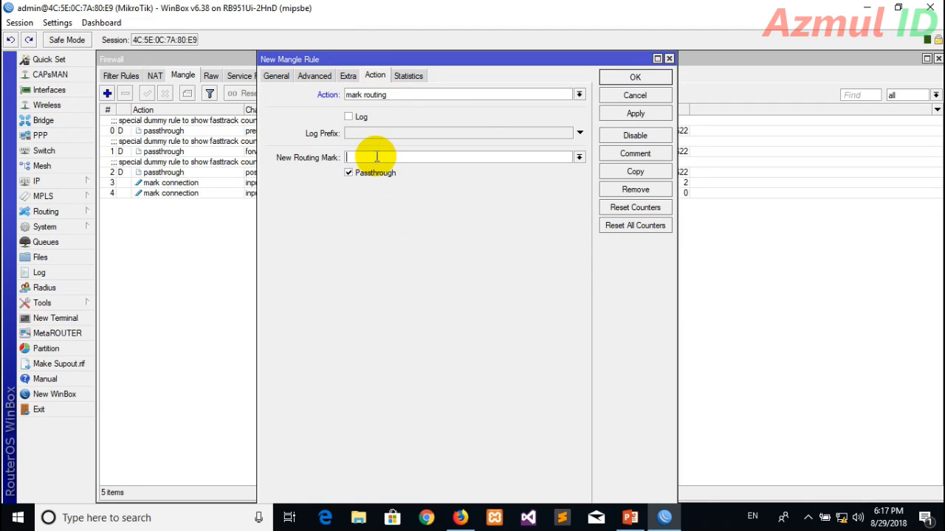
type("to_ISP-A")
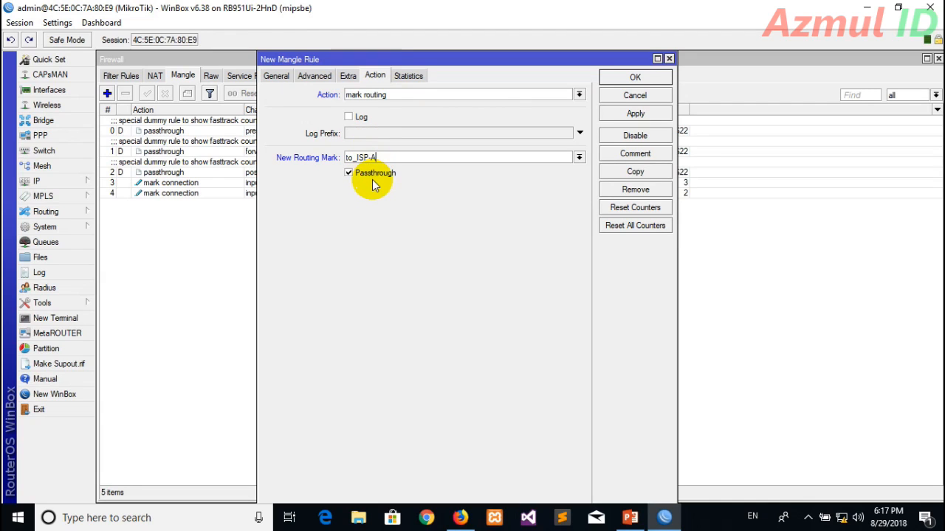
left_click(376, 174)
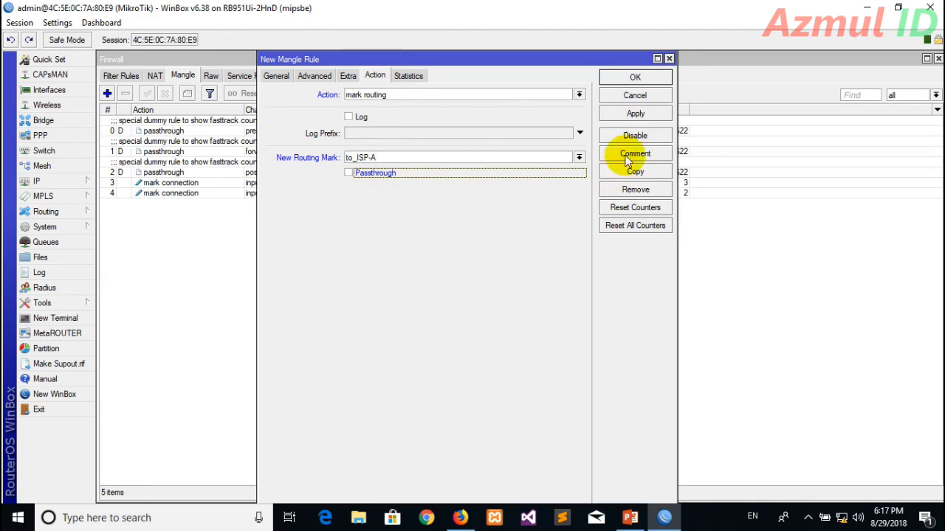
left_click(642, 118)
left_click(639, 79)
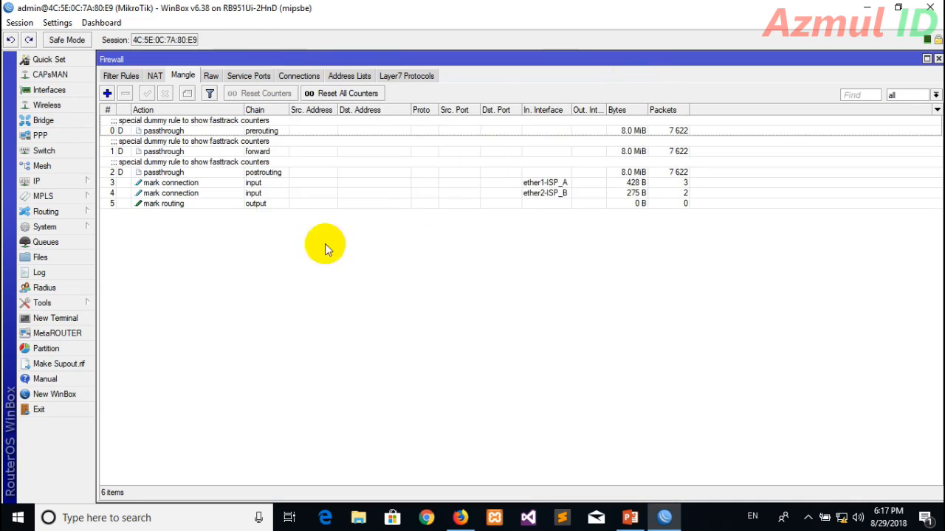
Create another mangle rule with chain output and connection mark ISP-B_Conn.
left_click(107, 93)
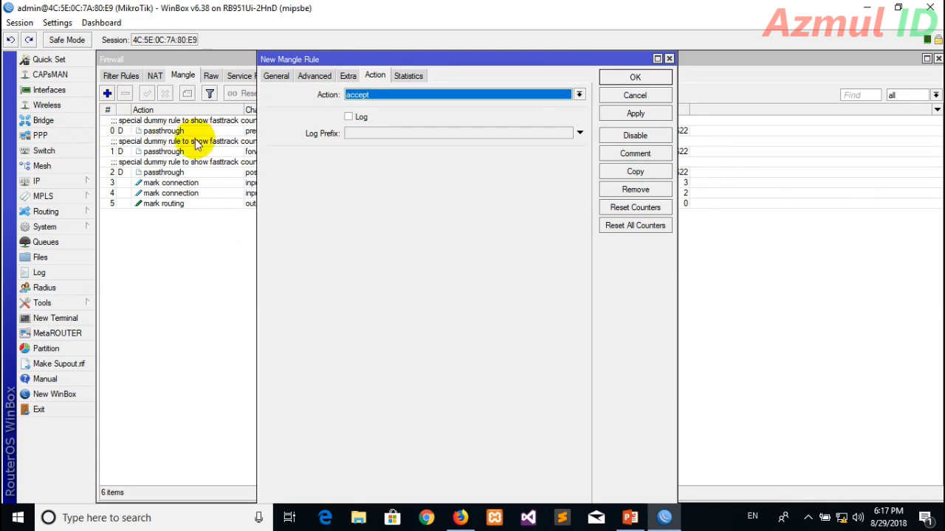
left_click(274, 77)
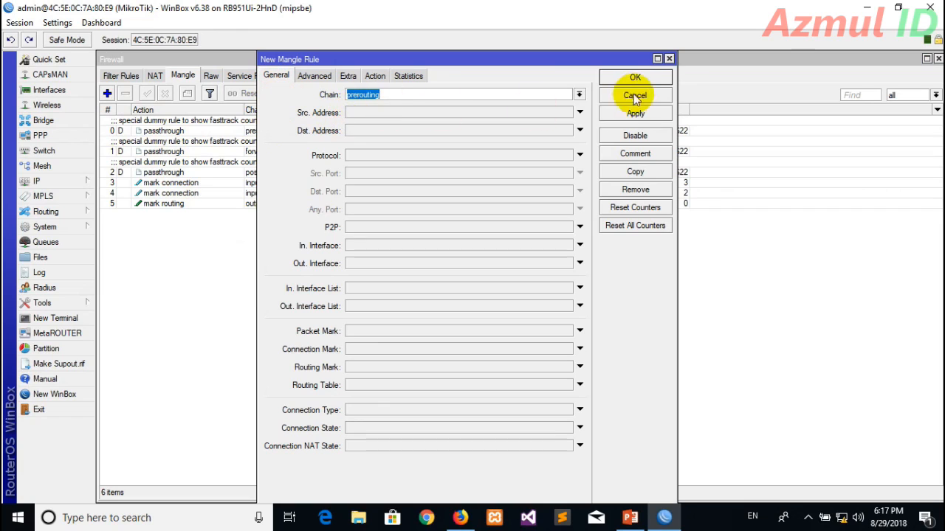
left_click(580, 94)
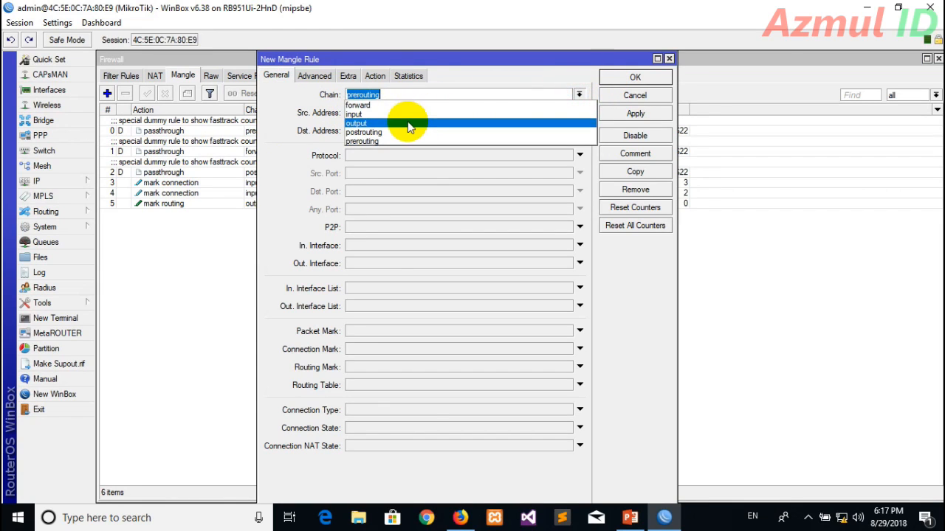
left_click(406, 123)
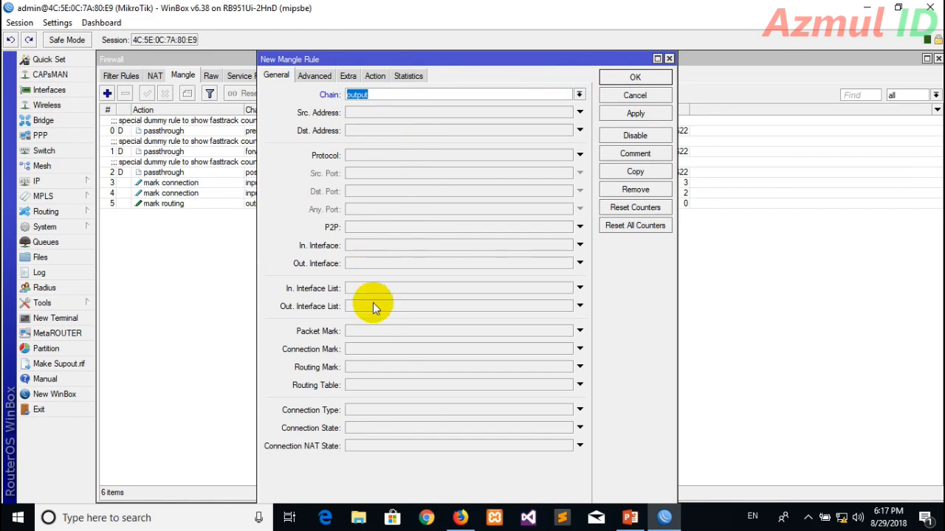
left_click(383, 349)
left_click(566, 348)
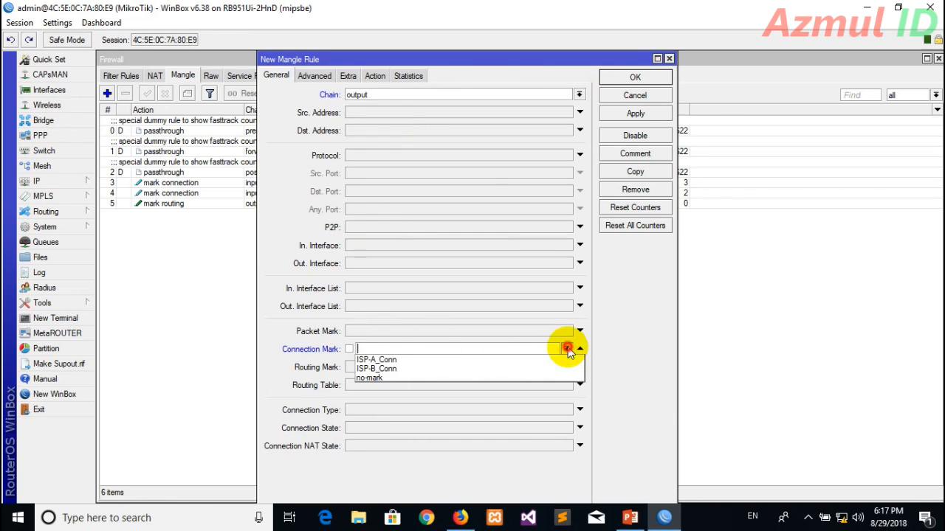
left_click(428, 368)
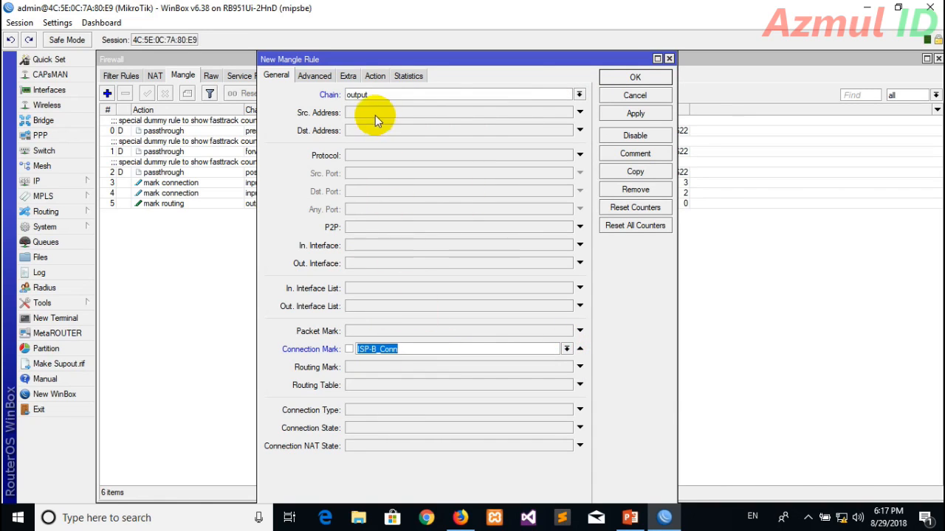
Set the ISP-B_Conn output rule to mark routing with new routing mark to_ISP-B and passthrough disabled, and save it.
left_click(376, 77)
left_click(378, 94)
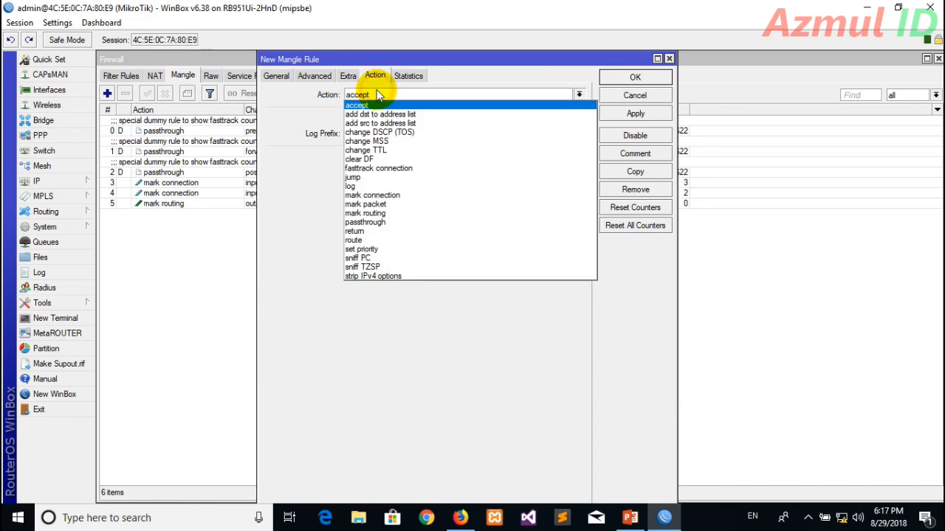
left_click(385, 213)
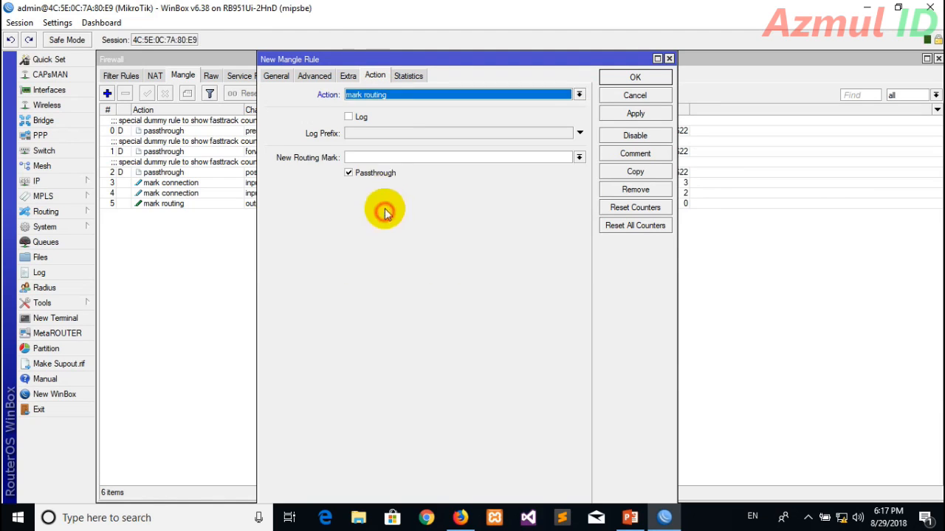
left_click(388, 157)
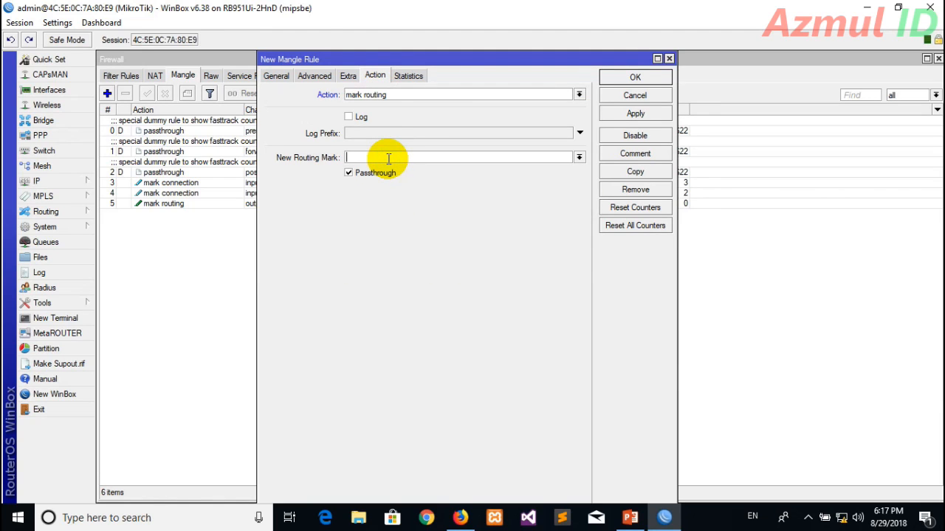
type("to_ISP-B")
left_click(386, 174)
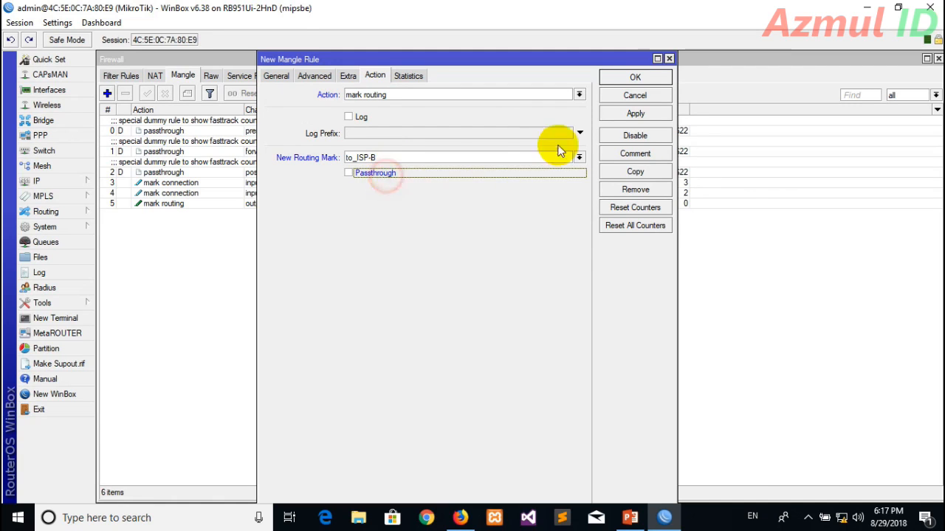
left_click(625, 117)
left_click(634, 78)
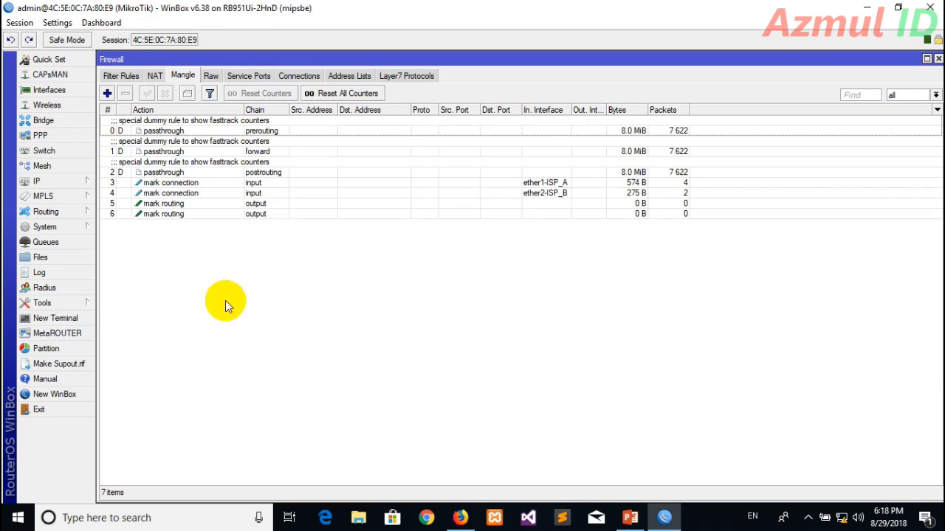
Add a prerouting mangle rule with destination address 192.168.100.0/24, in-interface ether3-Lokal and action accept.
left_click(107, 94)
left_click(276, 76)
type("prerouting")
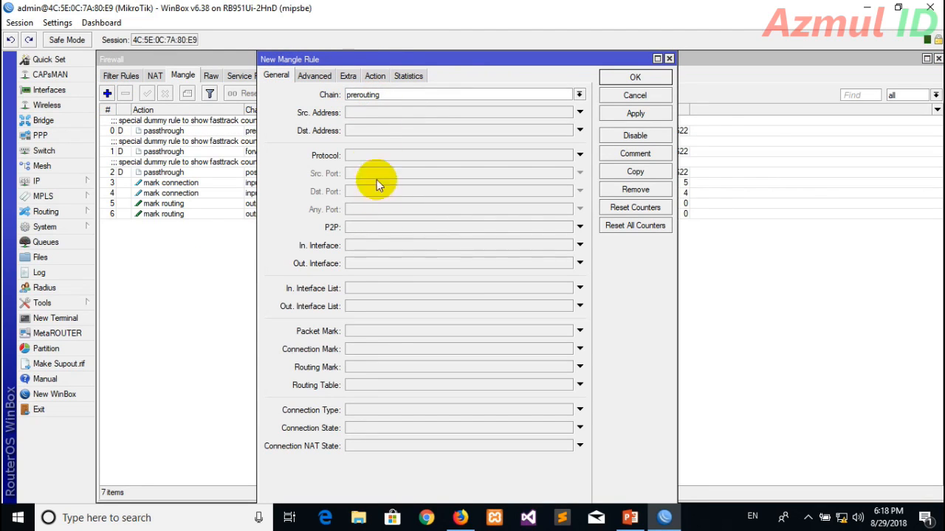
left_click(368, 130)
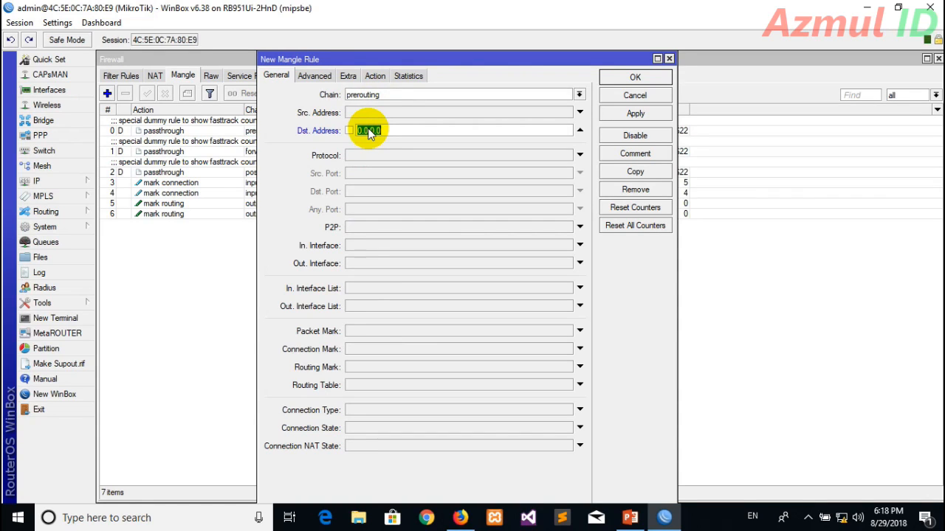
type("192.168.100.0/24")
left_click(382, 249)
left_click(565, 245)
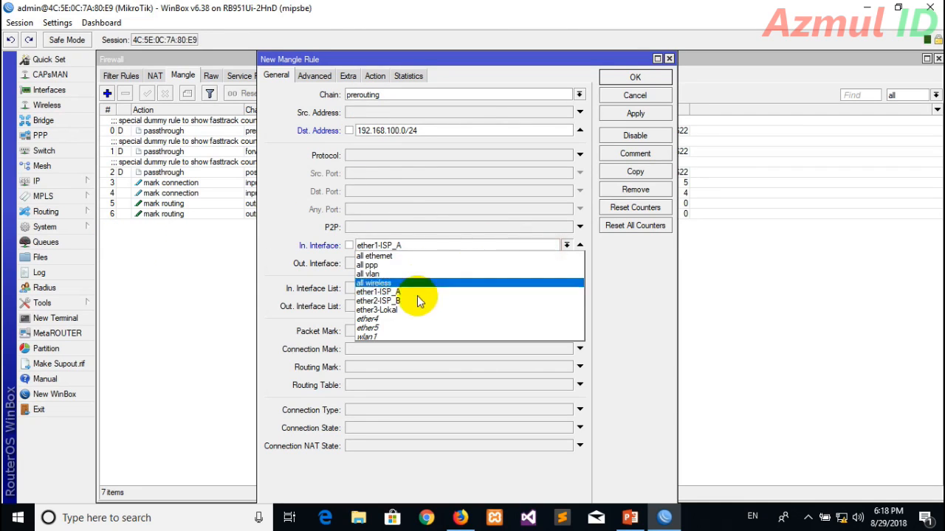
left_click(419, 310)
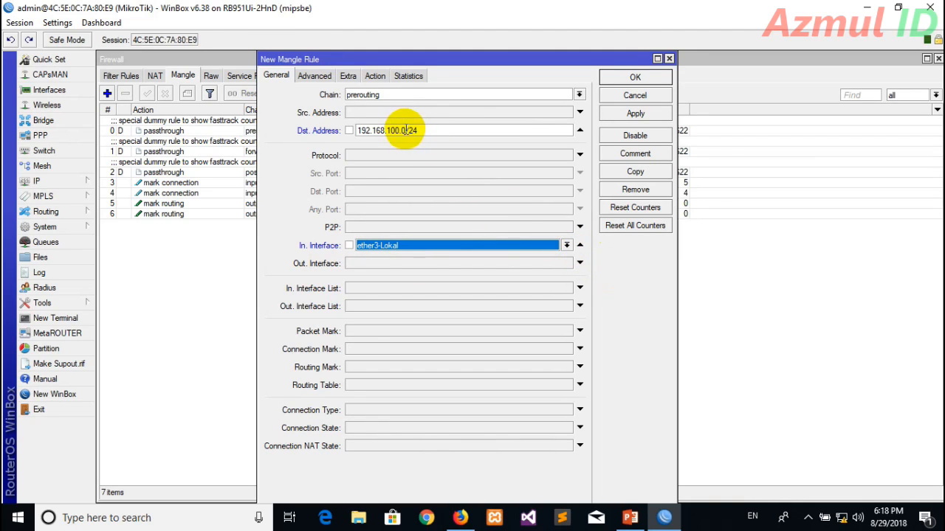
left_click(435, 131)
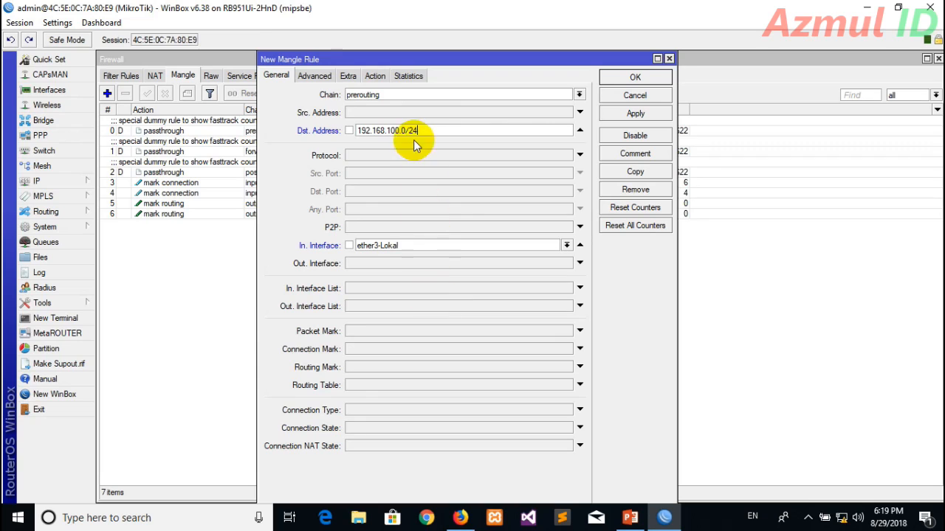
left_click(380, 81)
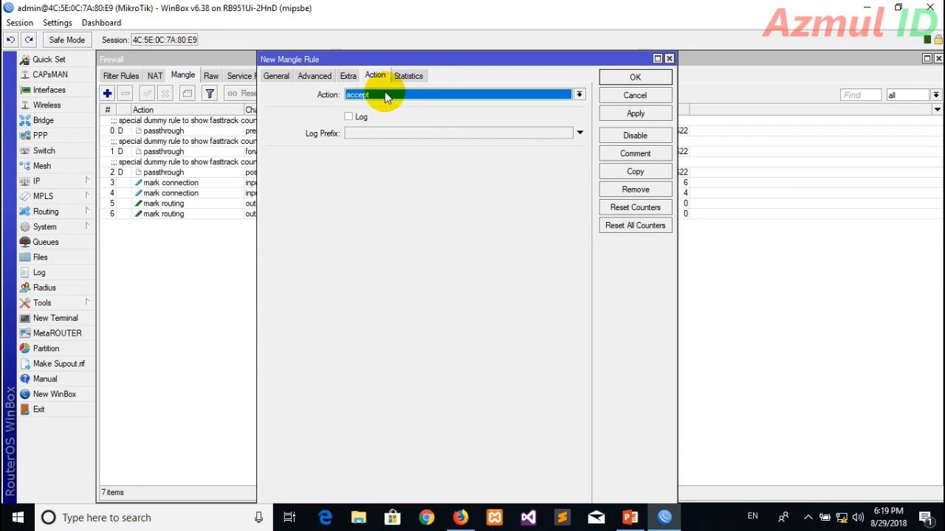
left_click(609, 116)
left_click(623, 78)
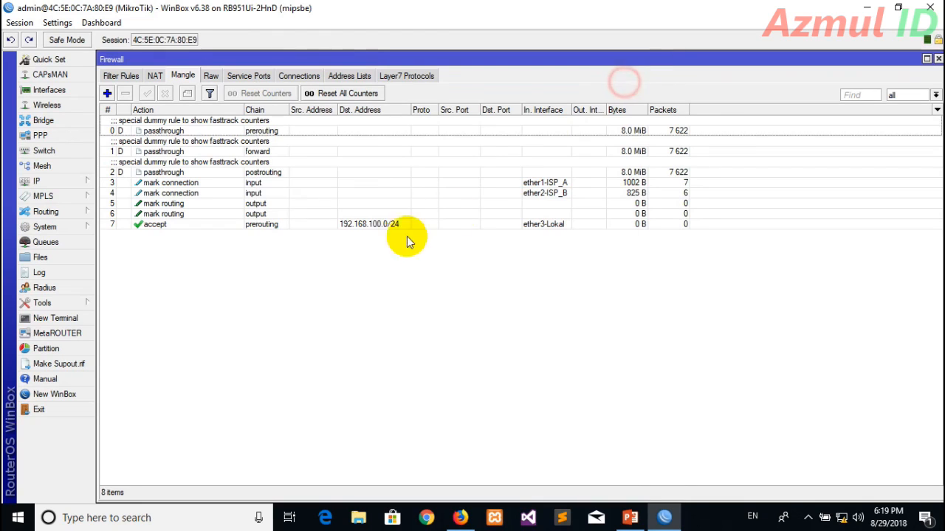
Add another prerouting accept rule with destination address 192.168.10.0/24 and in-interface ether3-Lokal.
left_click(107, 93)
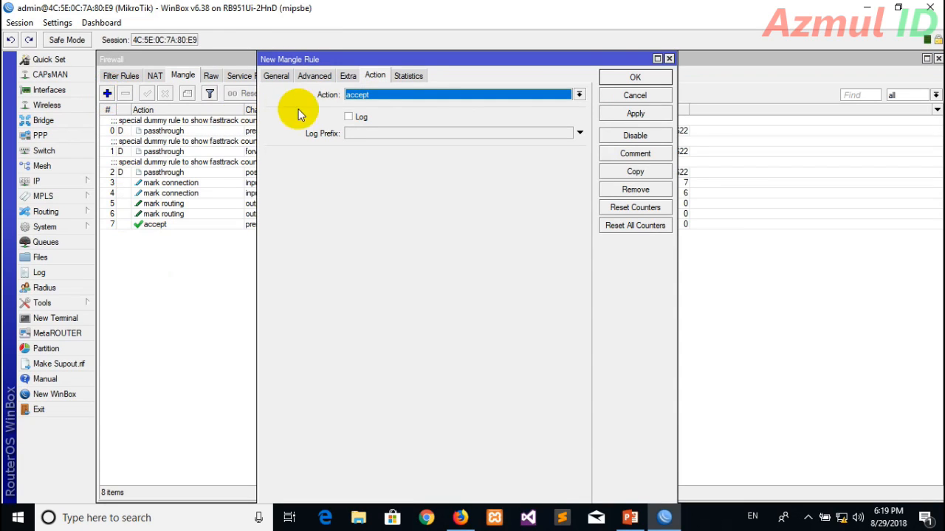
left_click(276, 76)
left_click(384, 95)
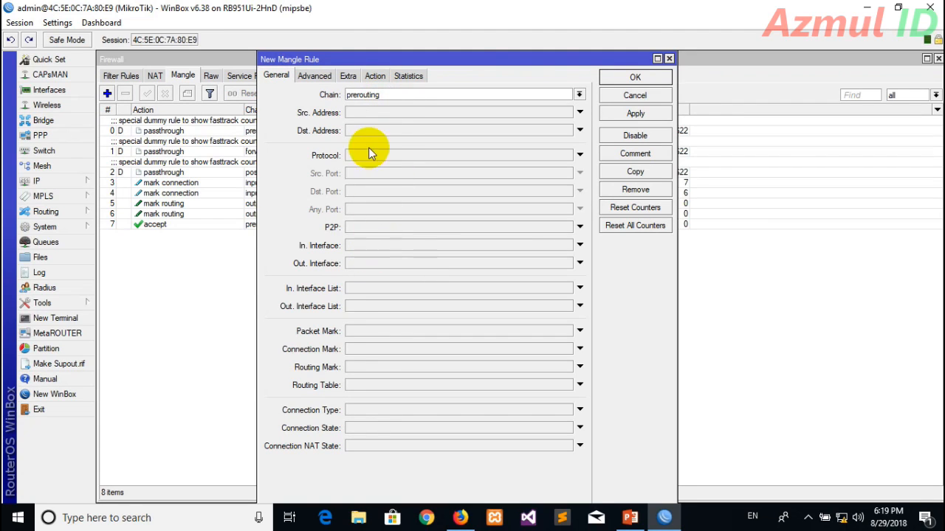
left_click(367, 131)
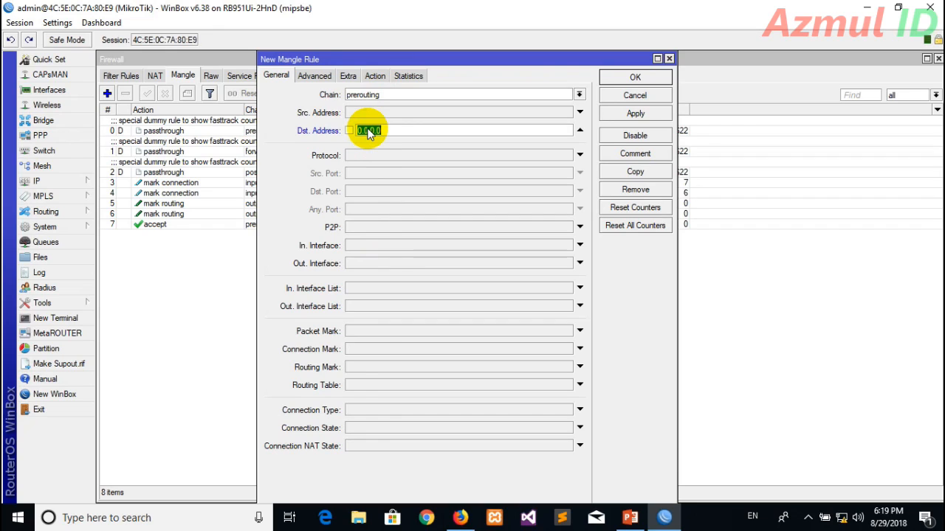
type("192.168.10.0/24")
left_click(391, 245)
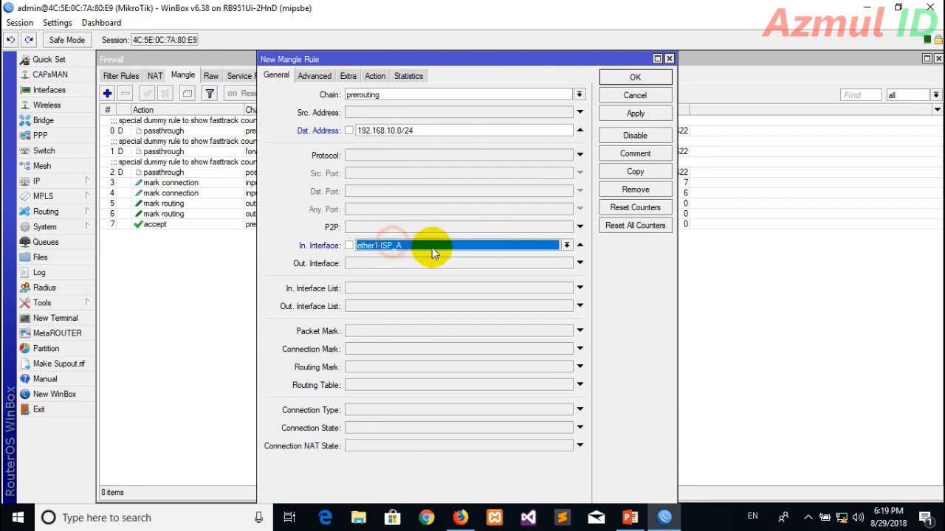
left_click(431, 245)
left_click(413, 310)
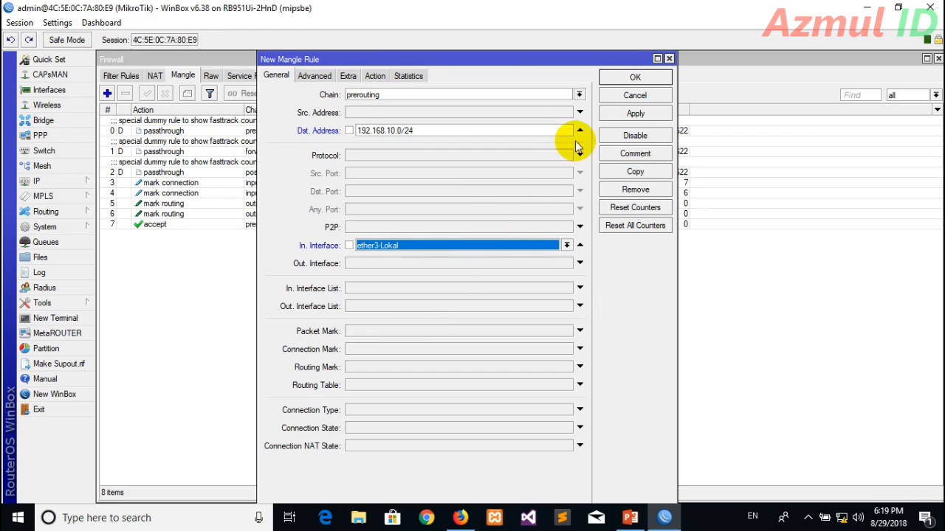
left_click(381, 79)
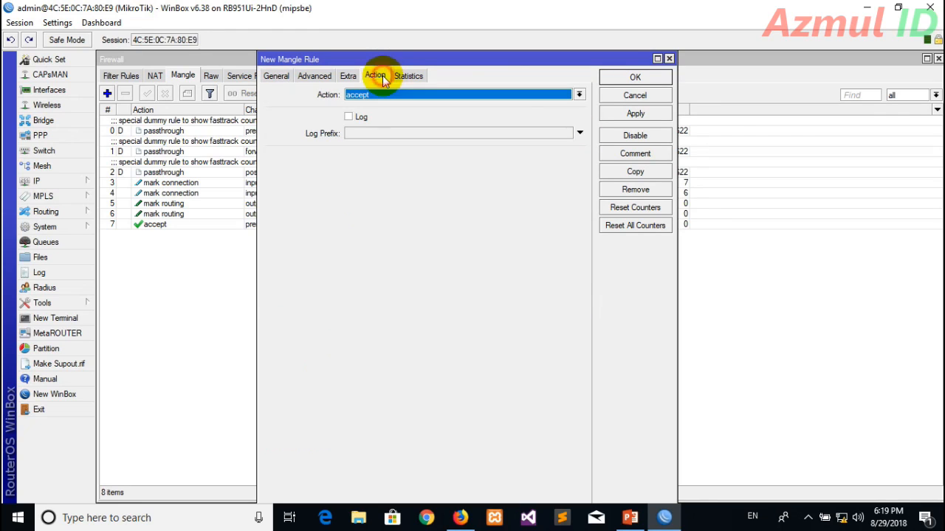
left_click(629, 112)
left_click(635, 80)
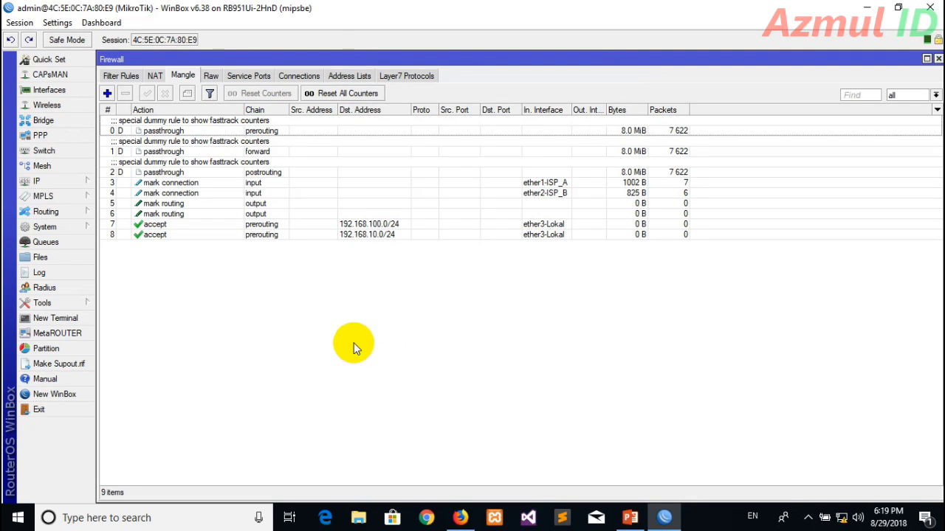
Create a new mangle rule with chain prerouting, choose its in-interface and enable its Per Connection Classifier.
left_click(107, 93)
left_click(274, 75)
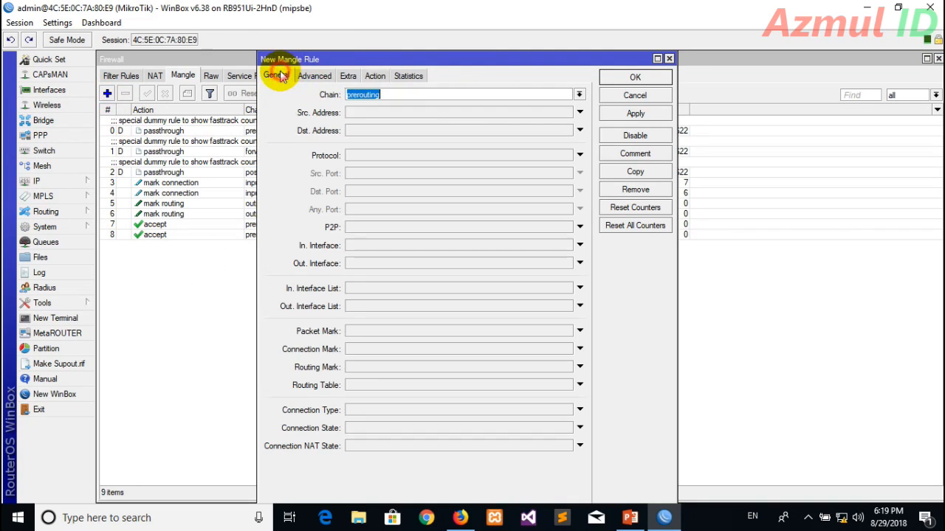
left_click(414, 91)
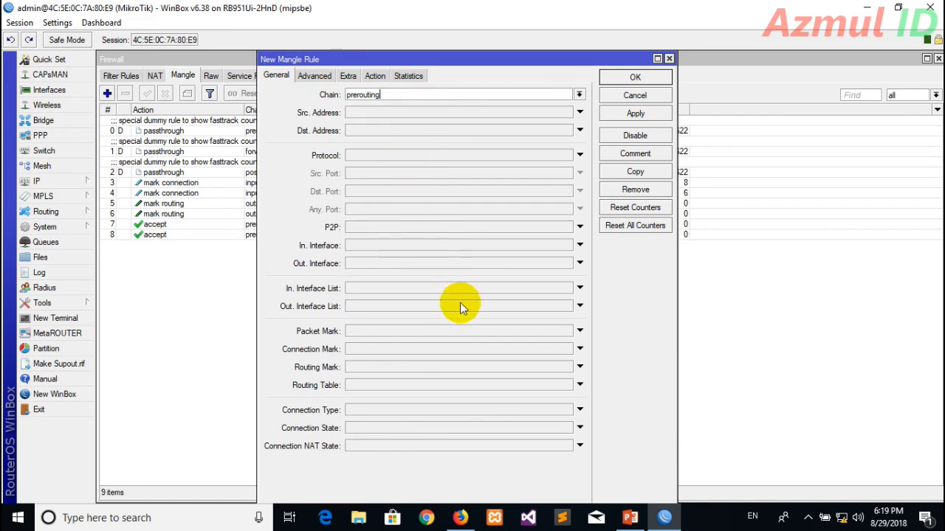
left_click(380, 244)
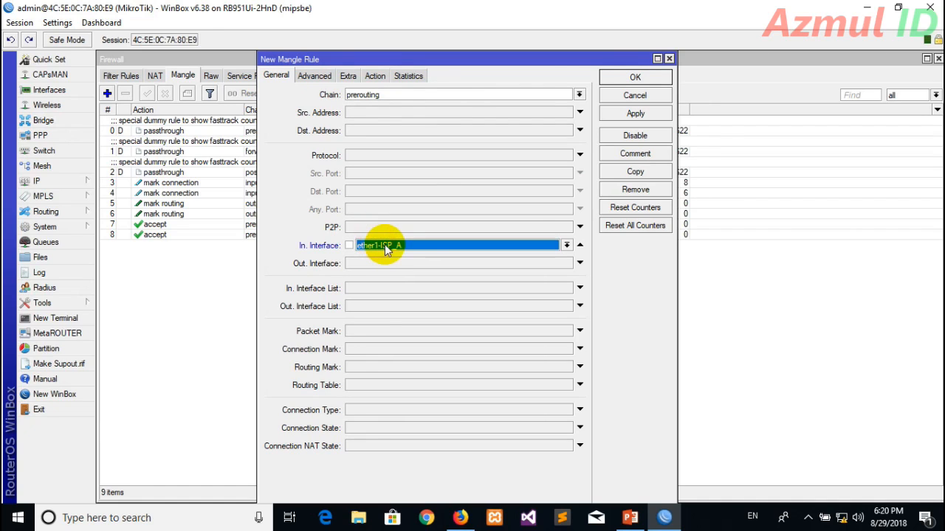
left_click(384, 244)
left_click(390, 303)
left_click(319, 78)
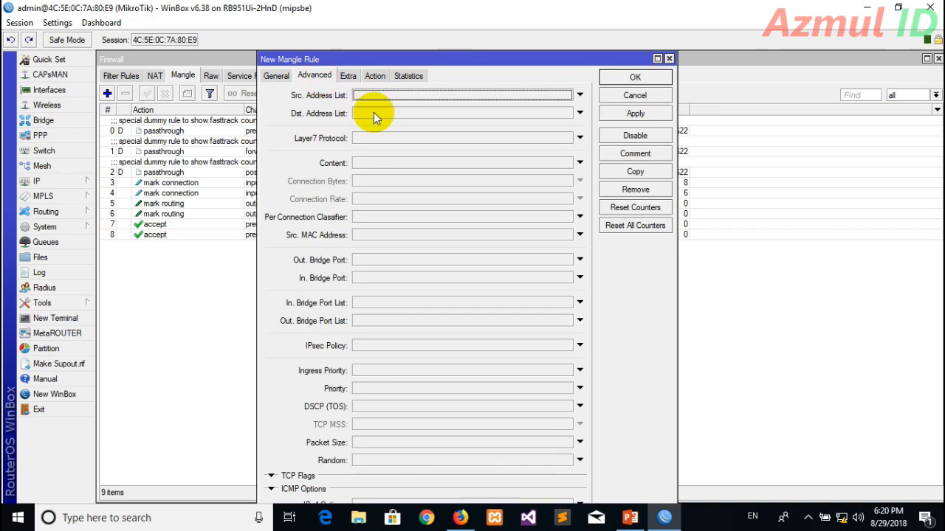
left_click(391, 219)
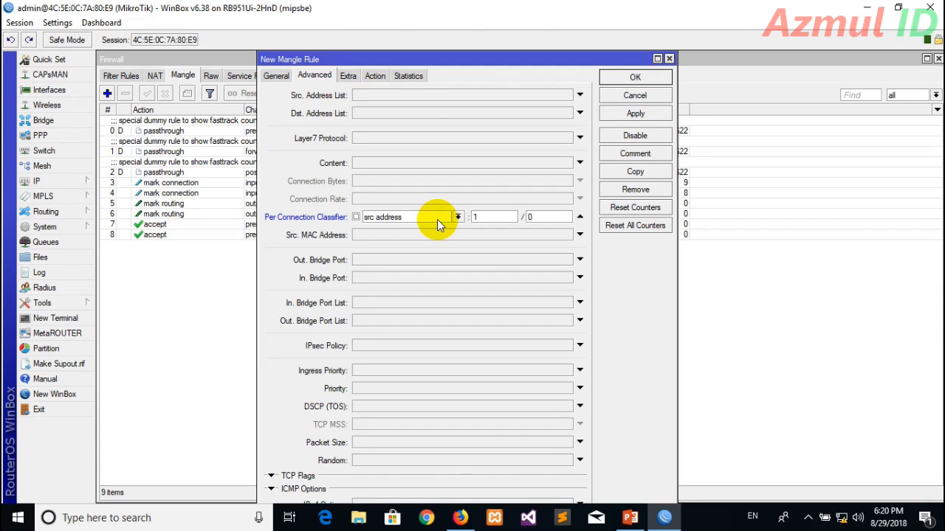
Switch to PowerPoint to view the title slide on load balance and fail over with PCC, and return to WinBox.
left_click(629, 517)
left_click(91, 173)
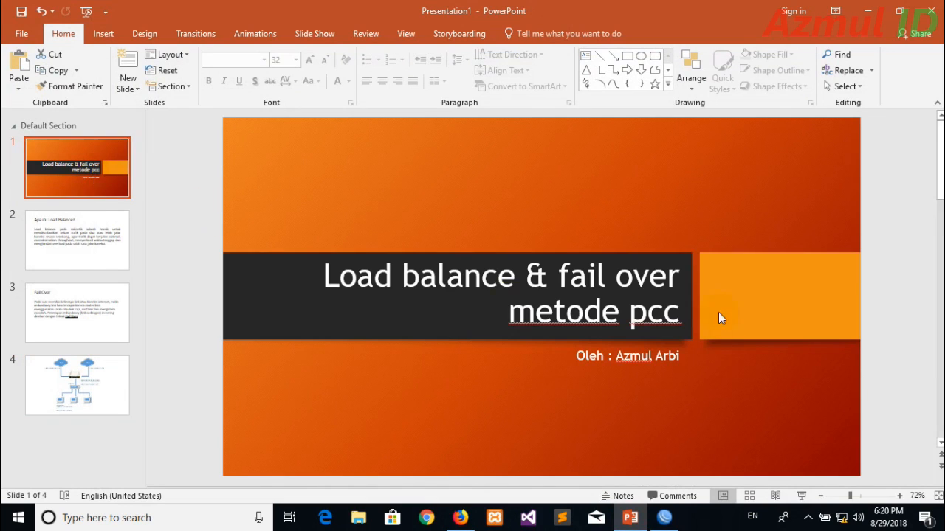
left_click(631, 520)
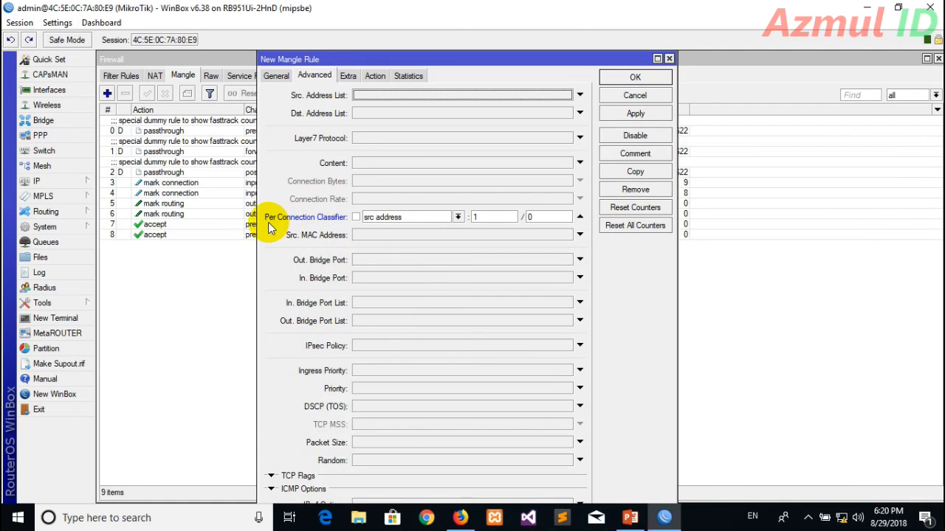
Set the Per Connection Classifier to both addresses and ports with values 2/0.
left_click(462, 220)
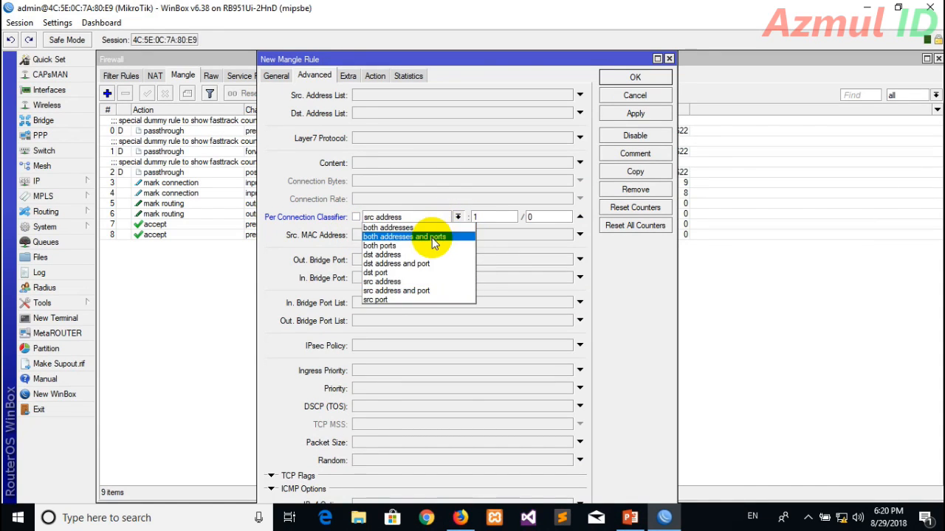
left_click(434, 242)
left_click(485, 222)
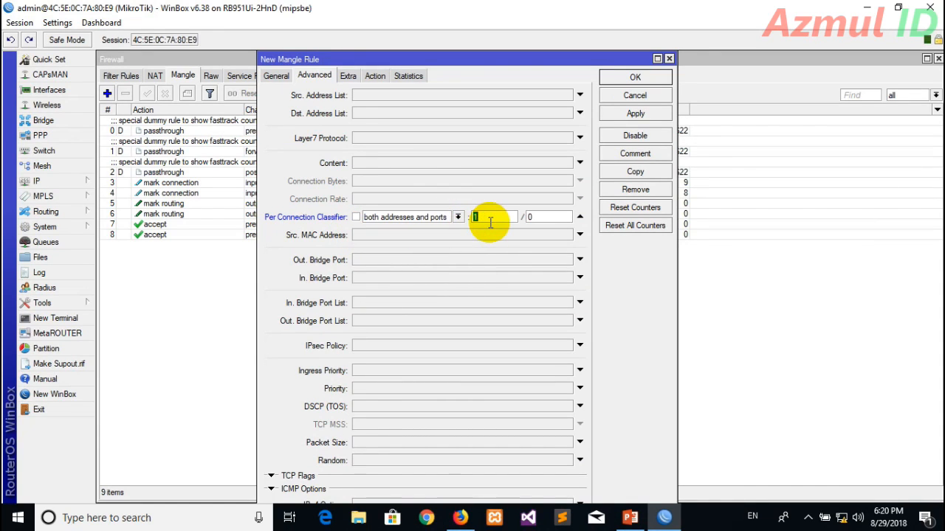
type("2")
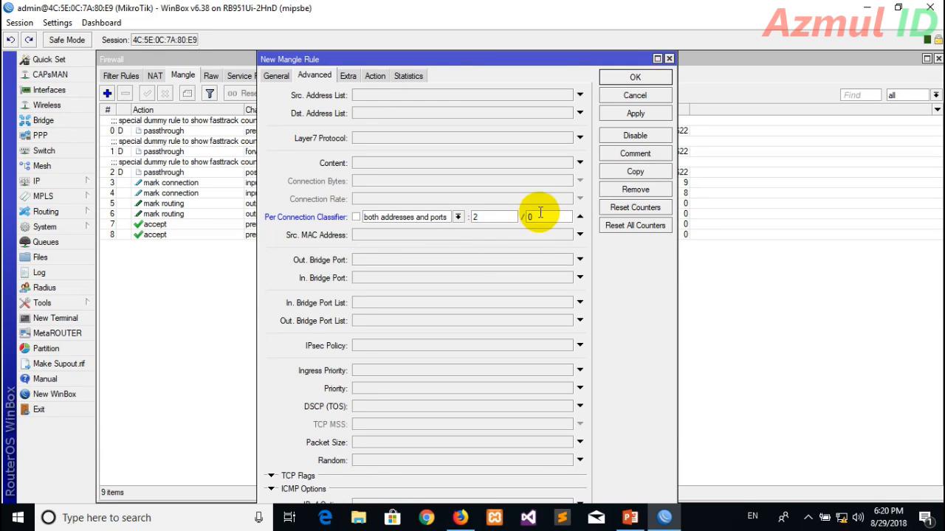
Set the rule's destination address type to local and invert the match.
left_click(348, 76)
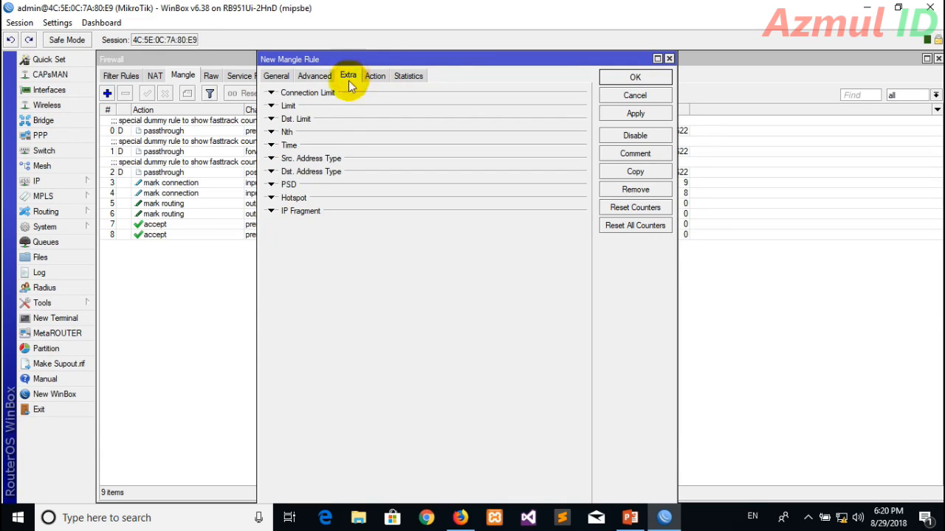
left_click(271, 171)
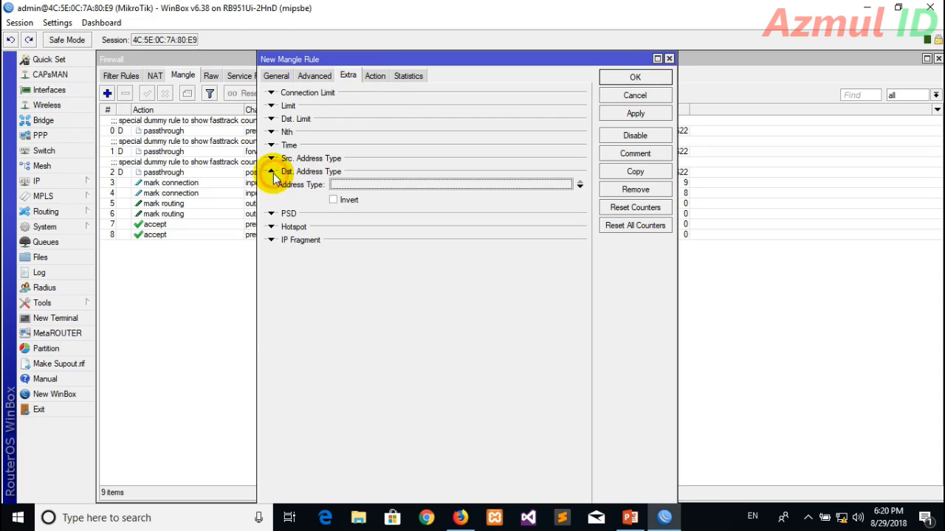
left_click(340, 185)
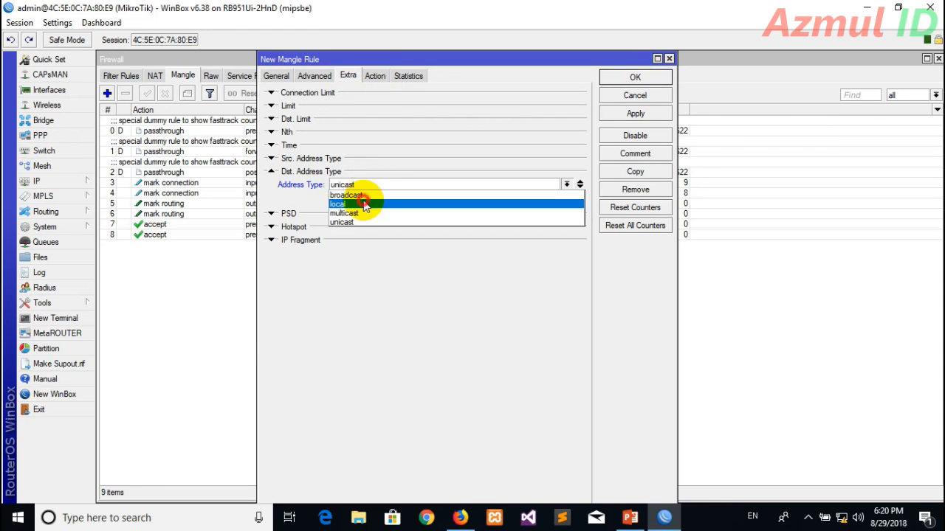
left_click(338, 202)
left_click(334, 201)
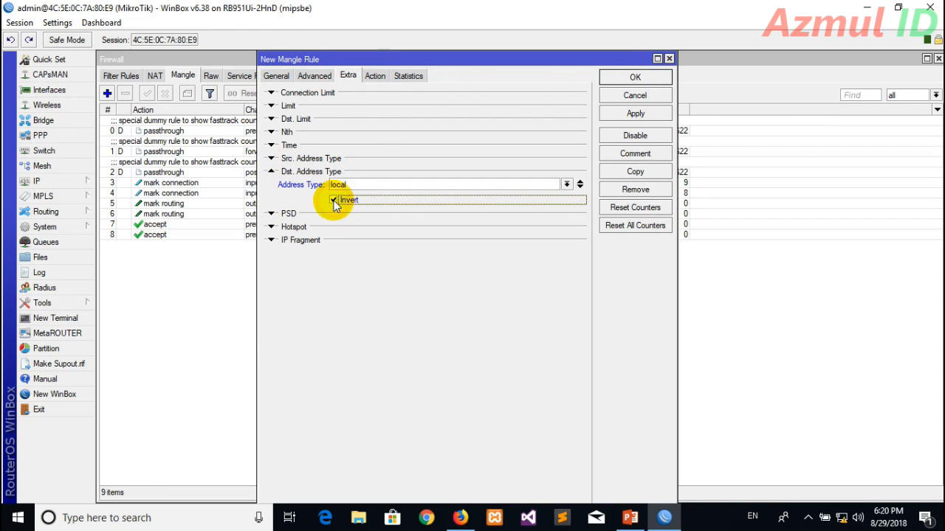
Set the rule's action to mark connection with new connection mark ISP-A_Conn, keeping passthrough enabled, and save the rule.
left_click(374, 76)
left_click(380, 96)
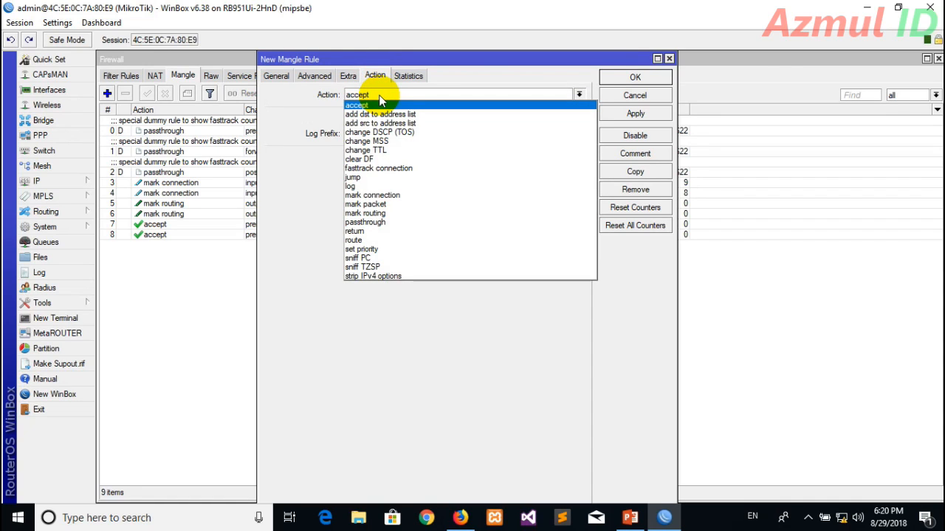
left_click(392, 194)
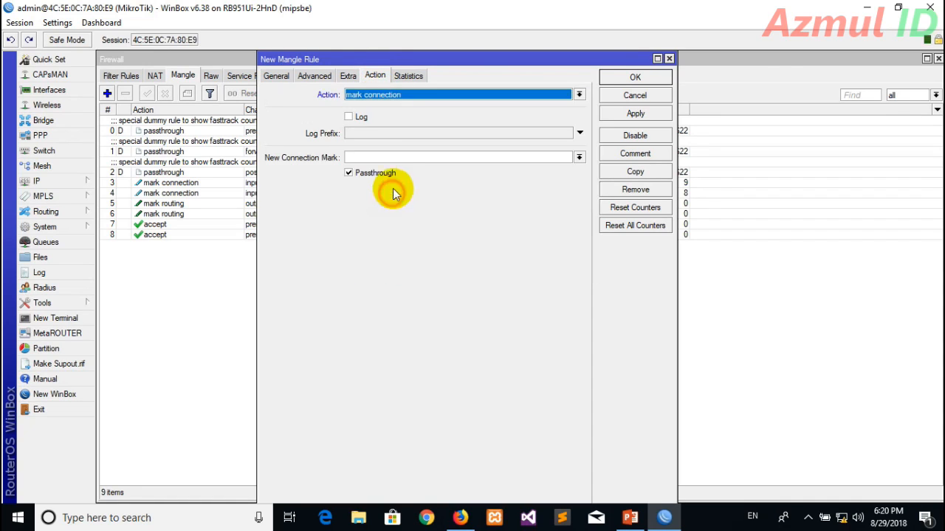
left_click(392, 157)
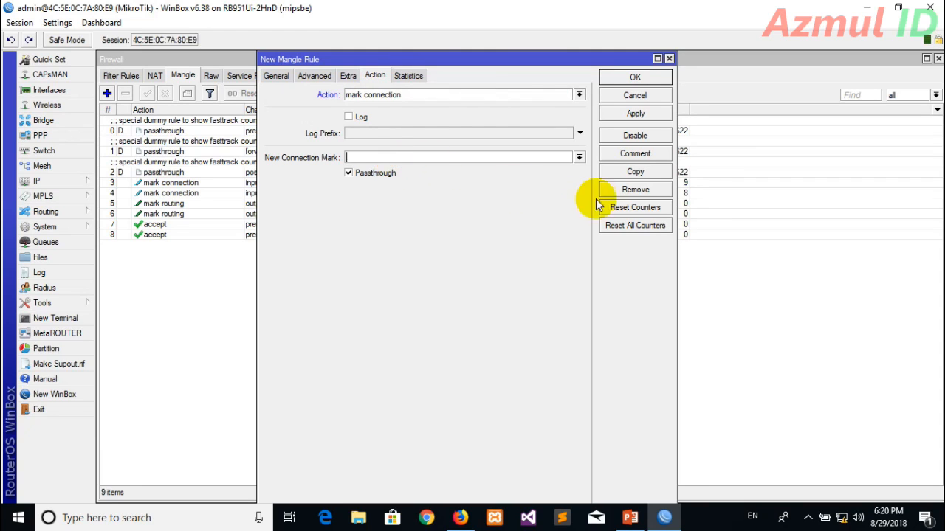
left_click(576, 158)
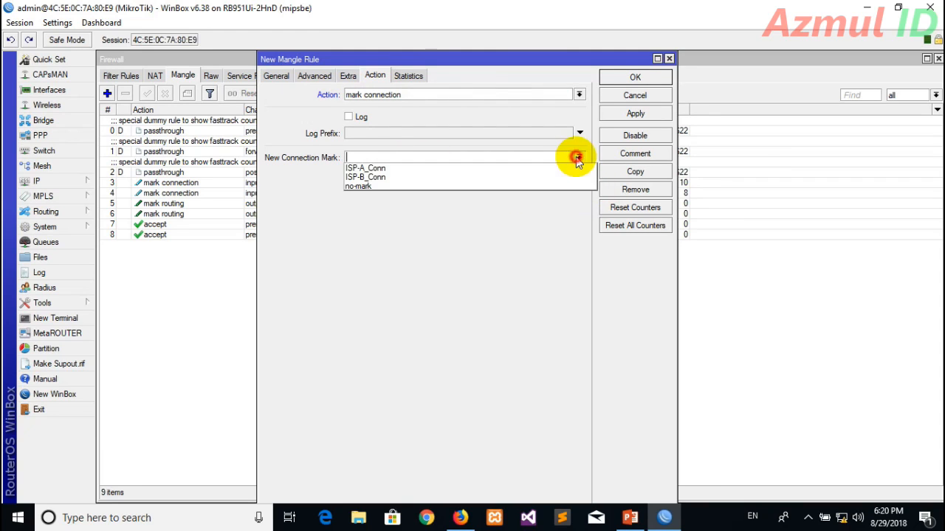
left_click(406, 169)
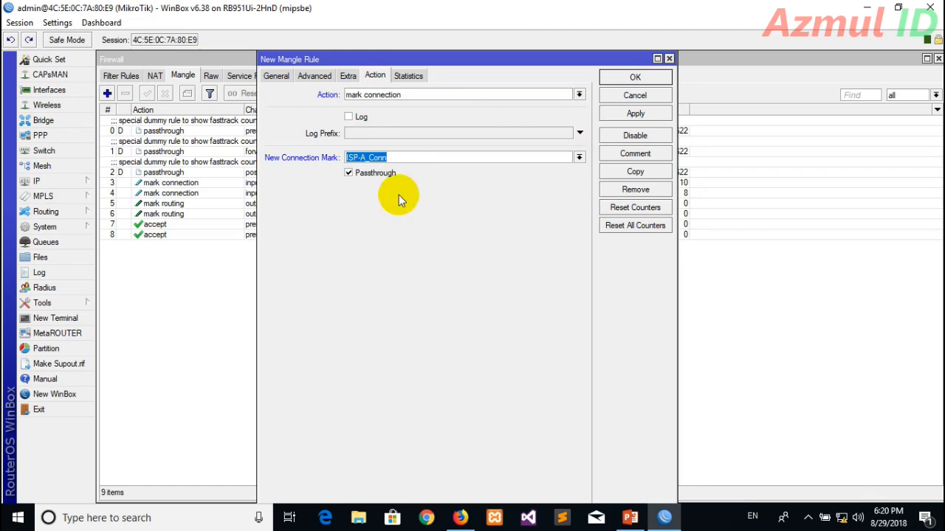
left_click(636, 115)
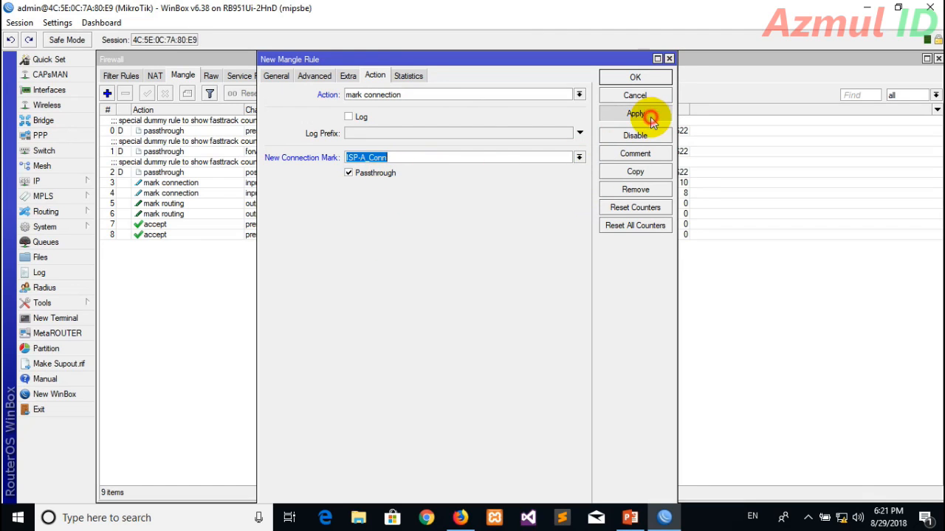
left_click(636, 78)
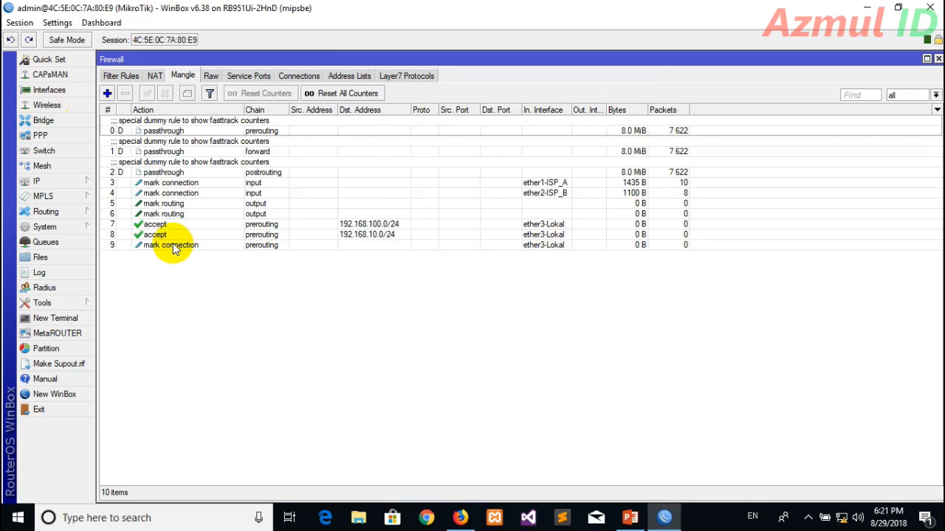
Start another mangle rule with chain prerouting and in-interface ether3-Lokal.
left_click(107, 93)
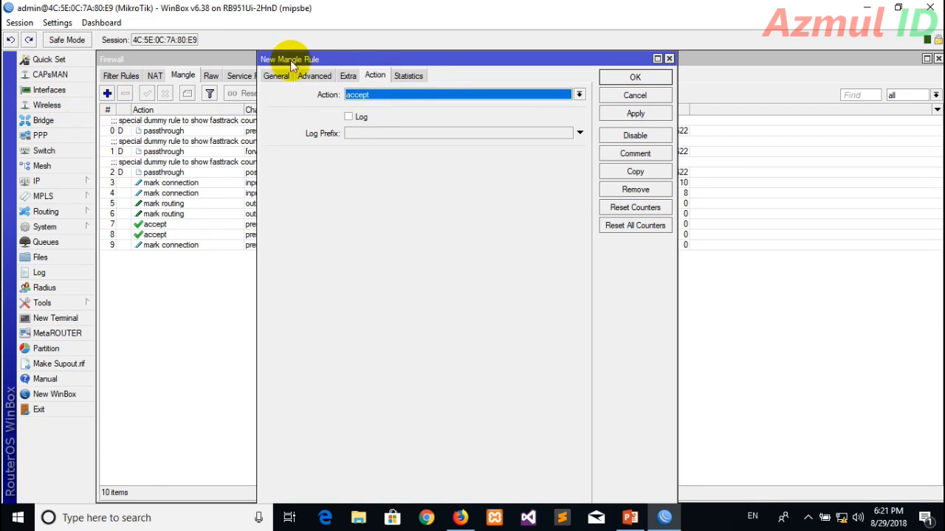
left_click(276, 76)
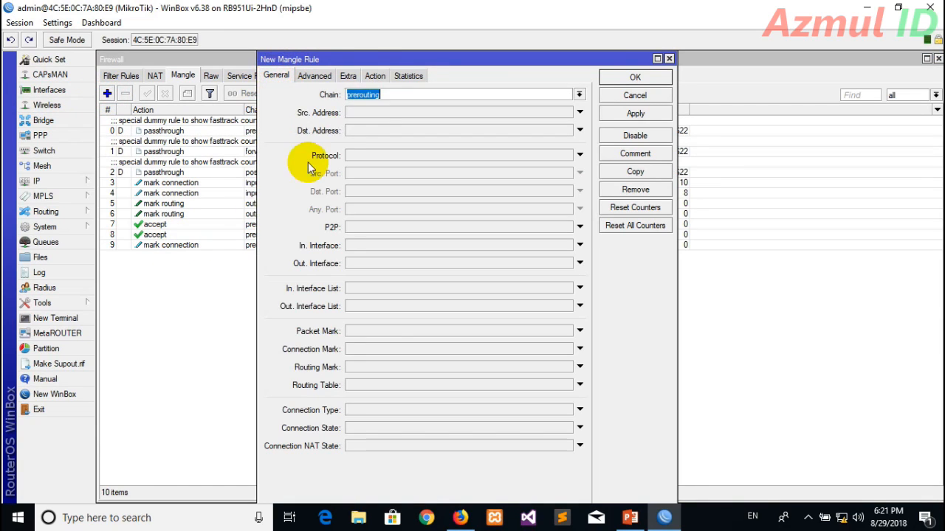
left_click(395, 95)
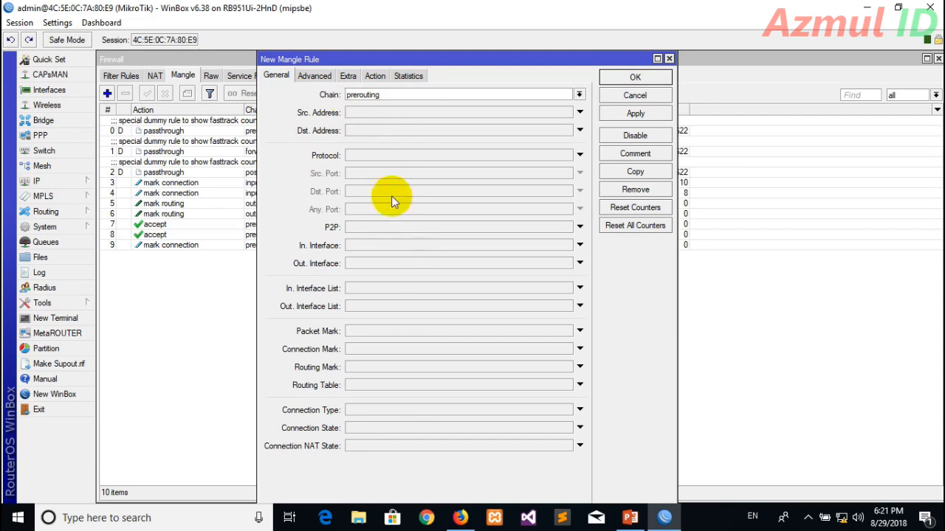
left_click(401, 246)
left_click(400, 246)
left_click(403, 311)
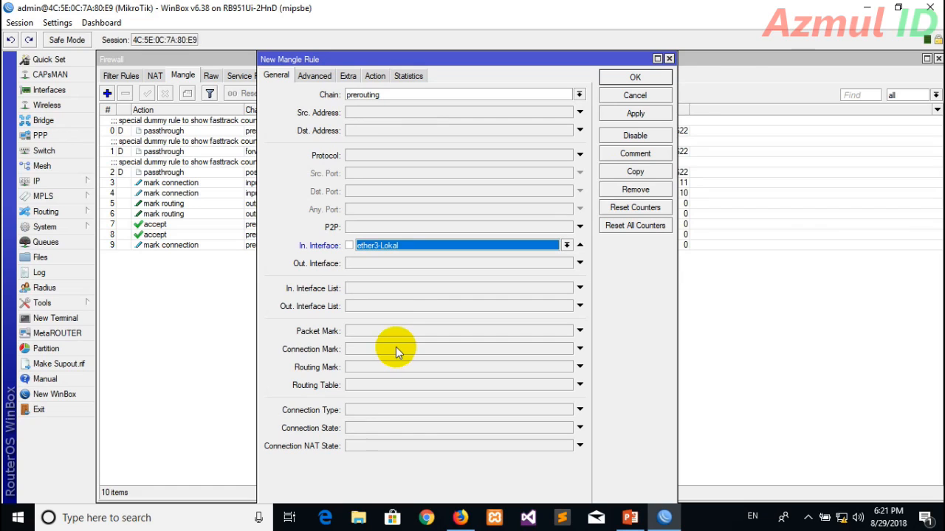
Set the new rule's Per Connection Classifier to both addresses and ports with values 2/1.
left_click(315, 76)
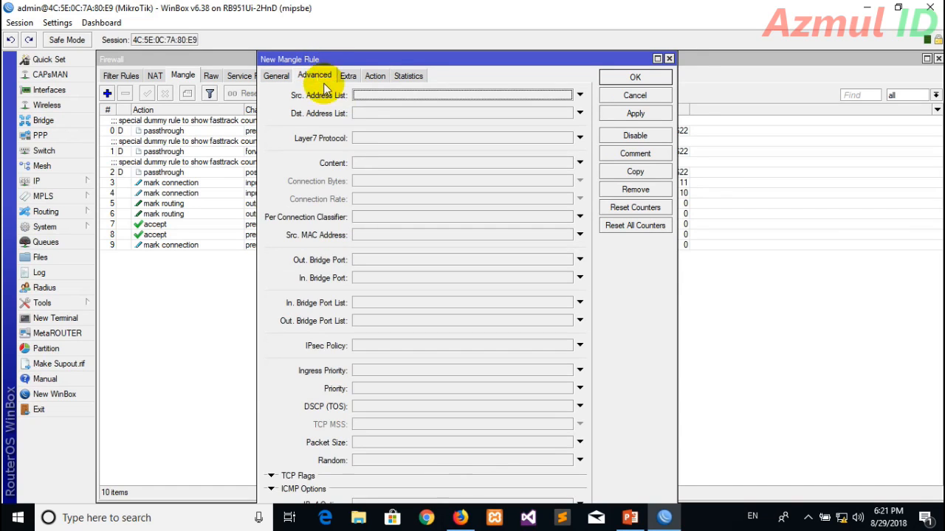
left_click(369, 217)
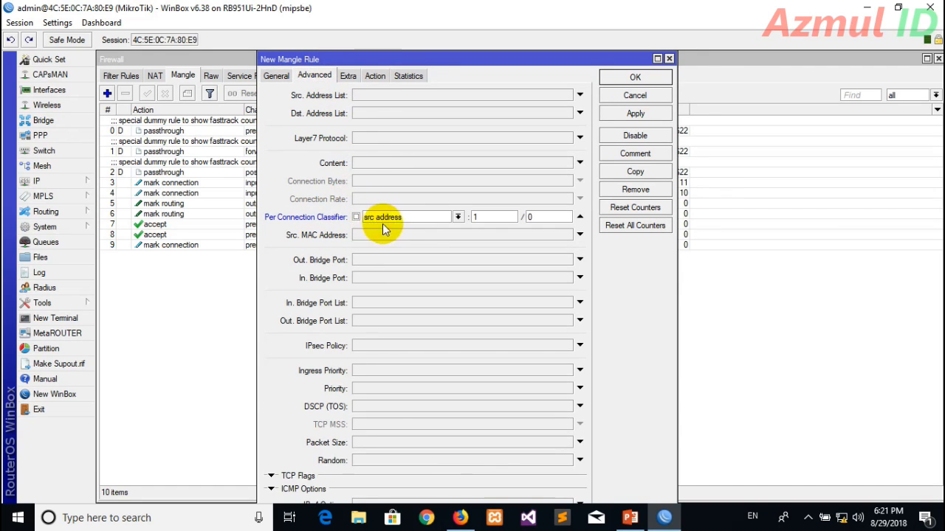
left_click(458, 217)
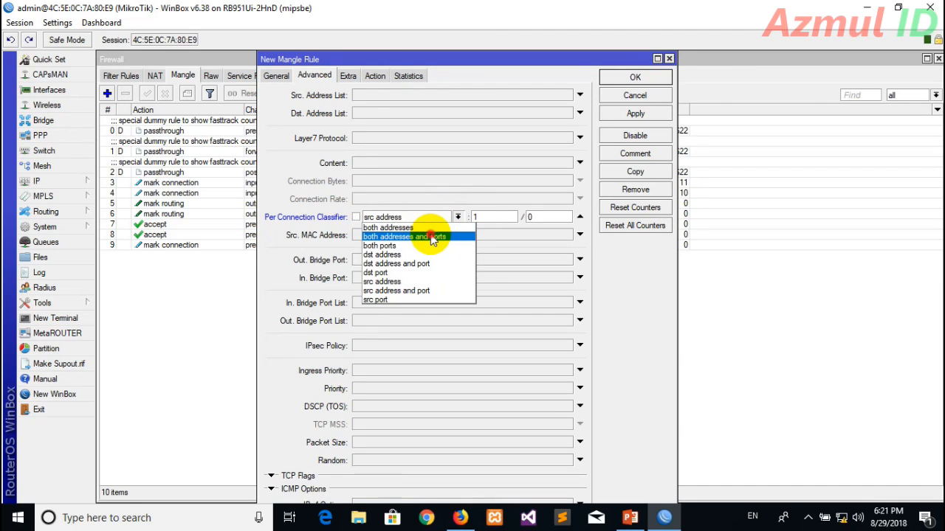
left_click(430, 236)
left_click(488, 218)
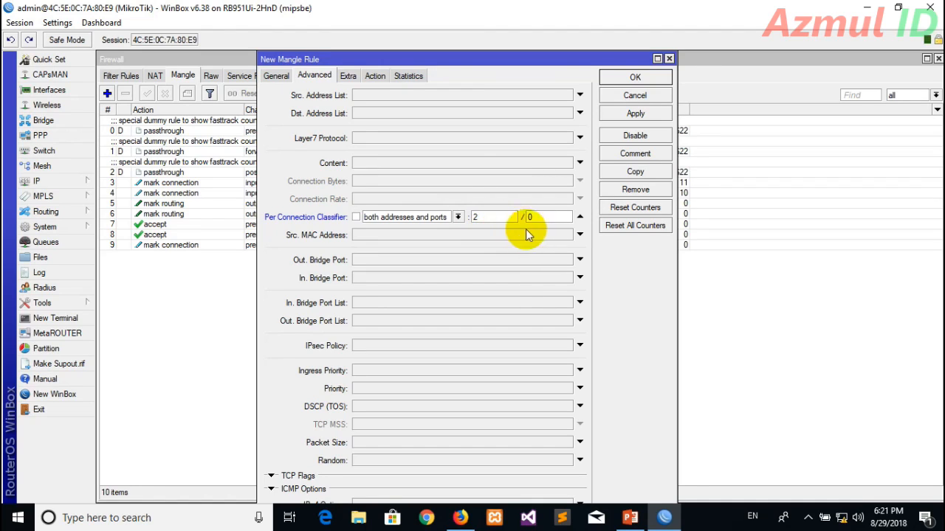
left_click(545, 218)
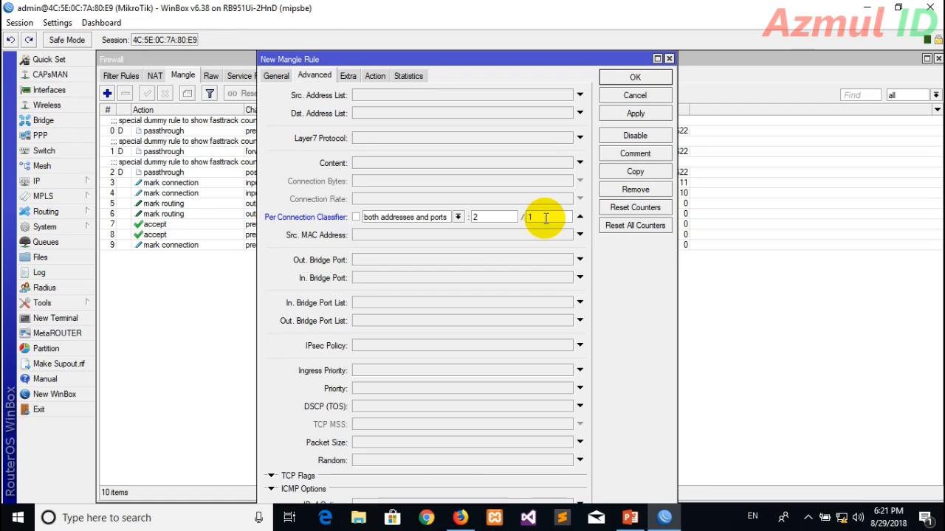
Set the second classifier rule's destination address type to local, invert the match and apply the rule.
left_click(348, 75)
left_click(271, 171)
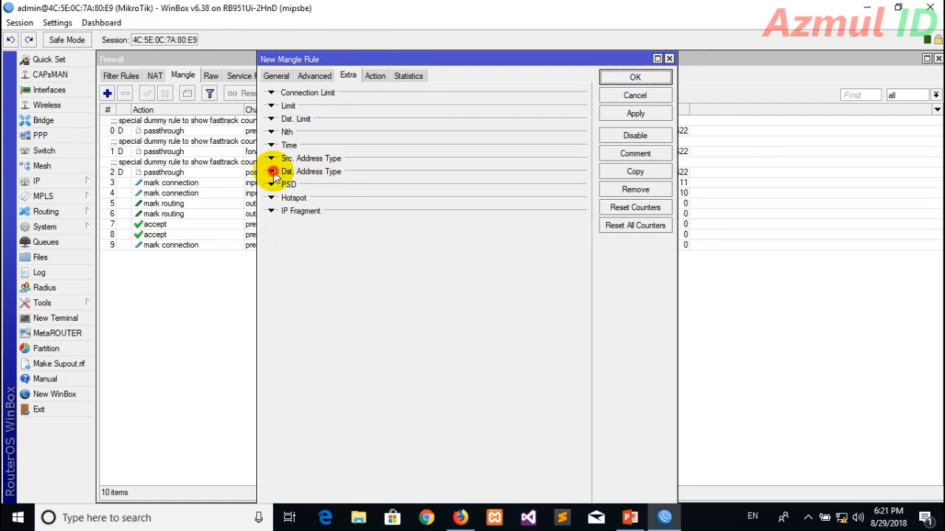
left_click(365, 184)
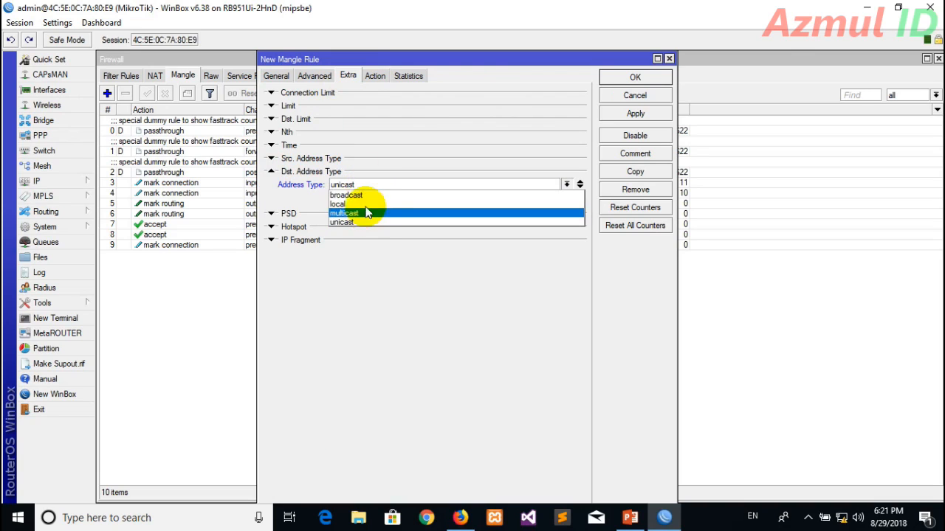
left_click(367, 211)
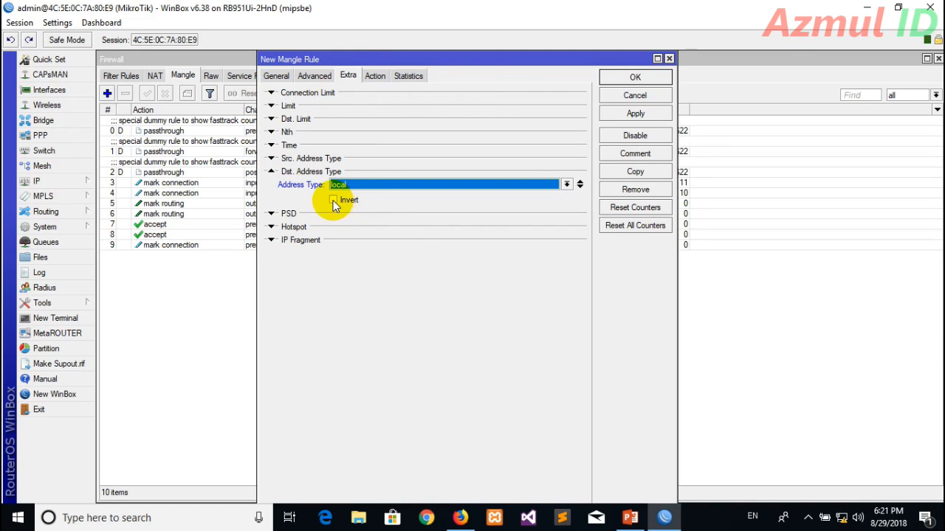
left_click(333, 200)
left_click(623, 115)
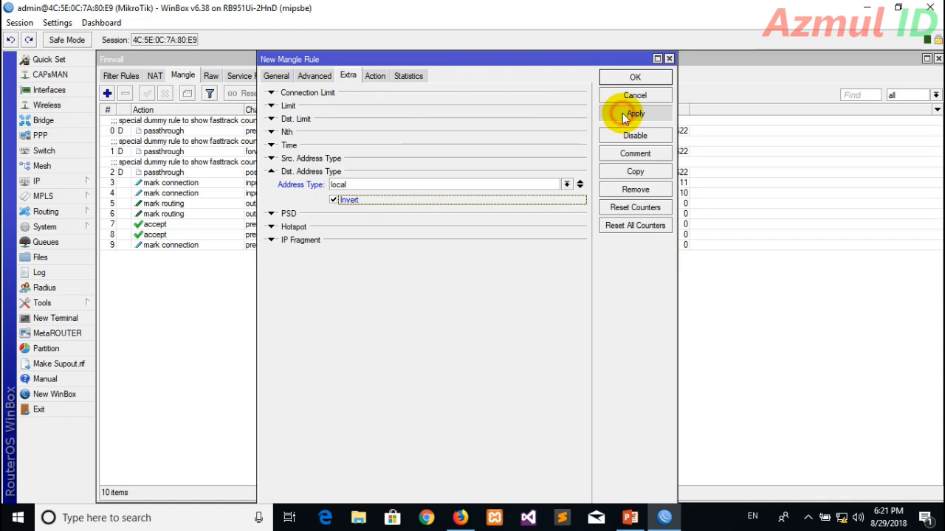
Change the rule's action to mark connection with new connection mark ISP-B_Conn and save it.
left_click(374, 76)
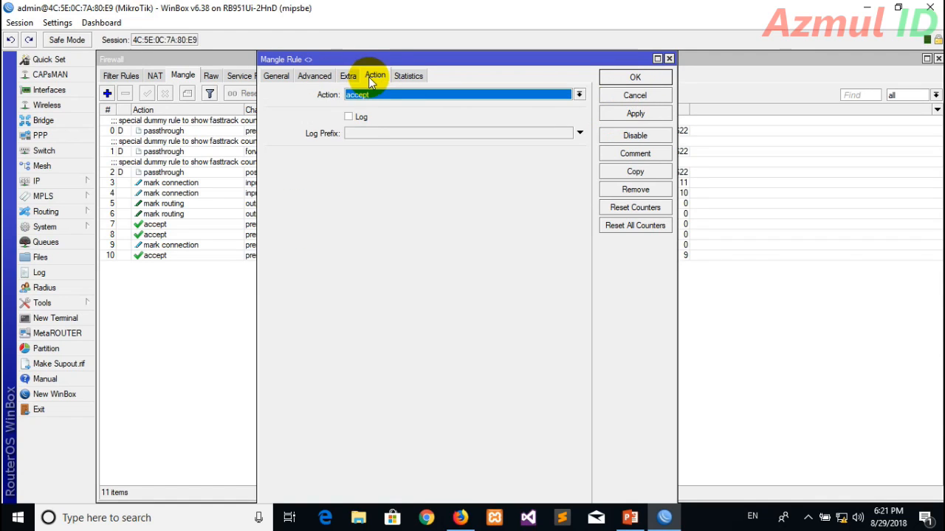
left_click(363, 95)
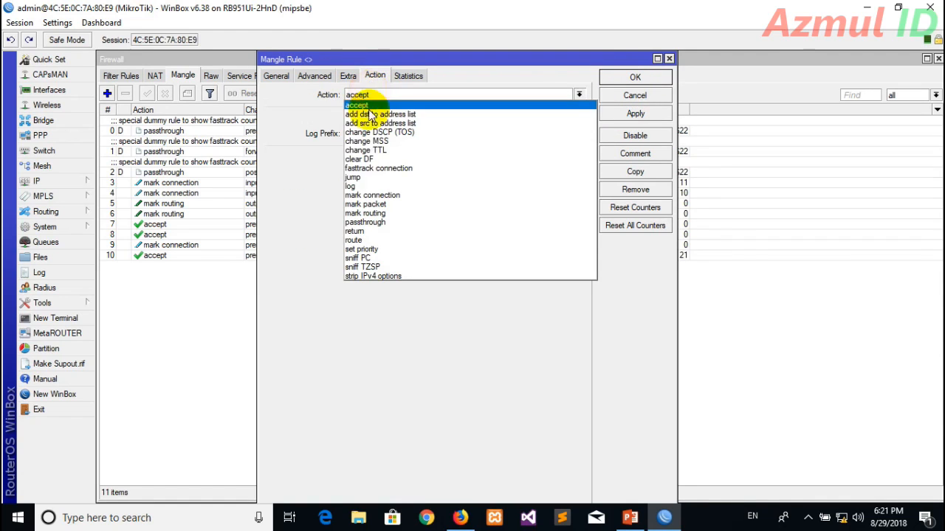
left_click(381, 195)
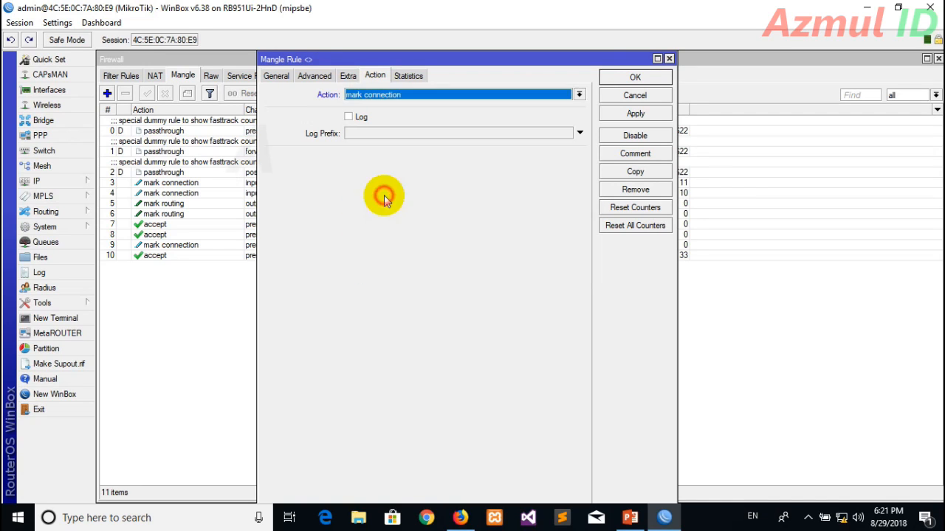
left_click(580, 157)
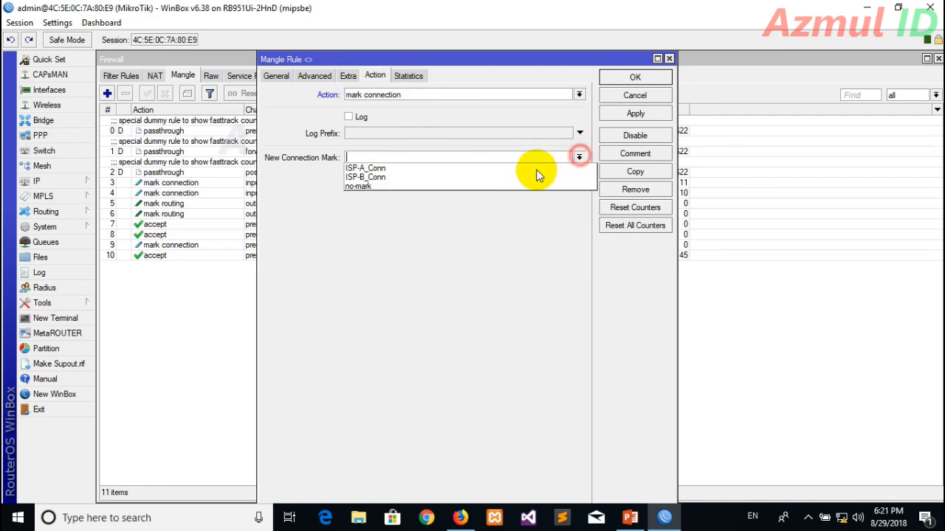
left_click(496, 178)
left_click(635, 114)
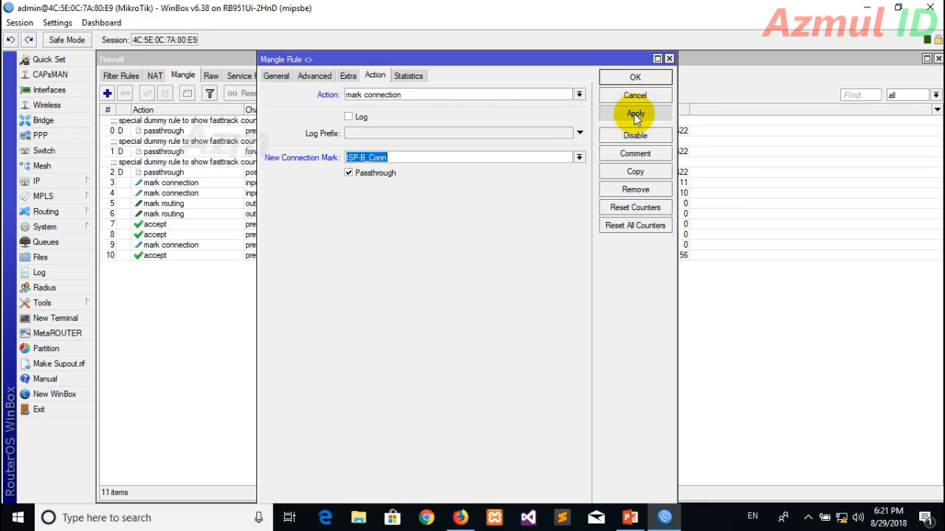
left_click(641, 77)
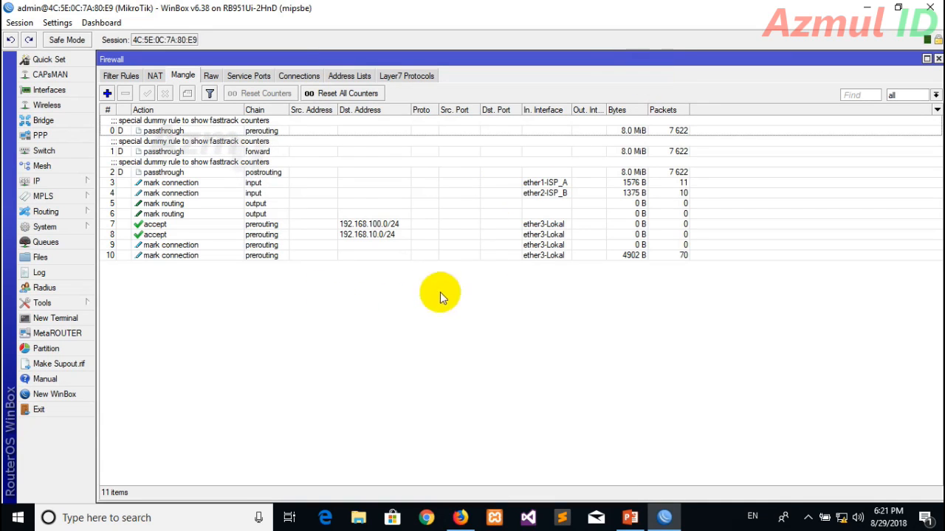
Review the action settings of mangle rules 9 and 10, closing each rule after checking its connection mark.
left_click(501, 246)
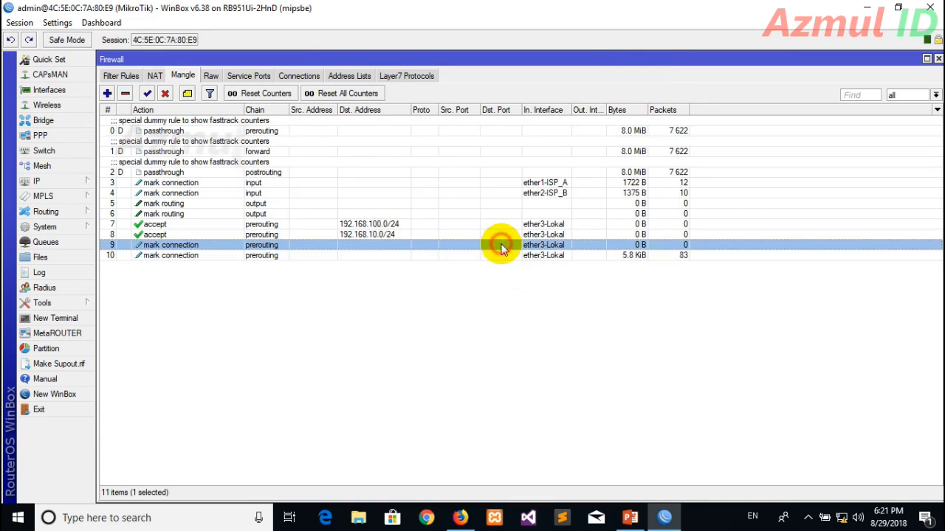
double_click(500, 246)
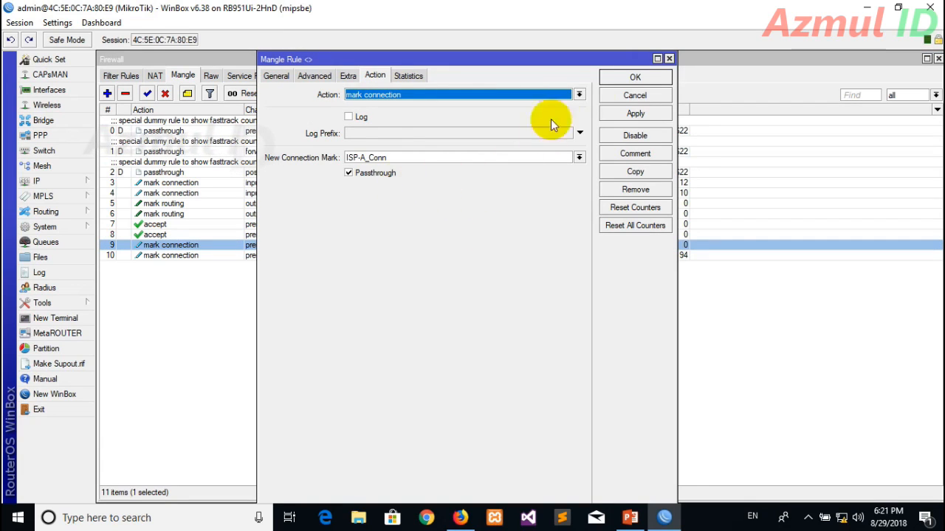
left_click(636, 78)
double_click(472, 255)
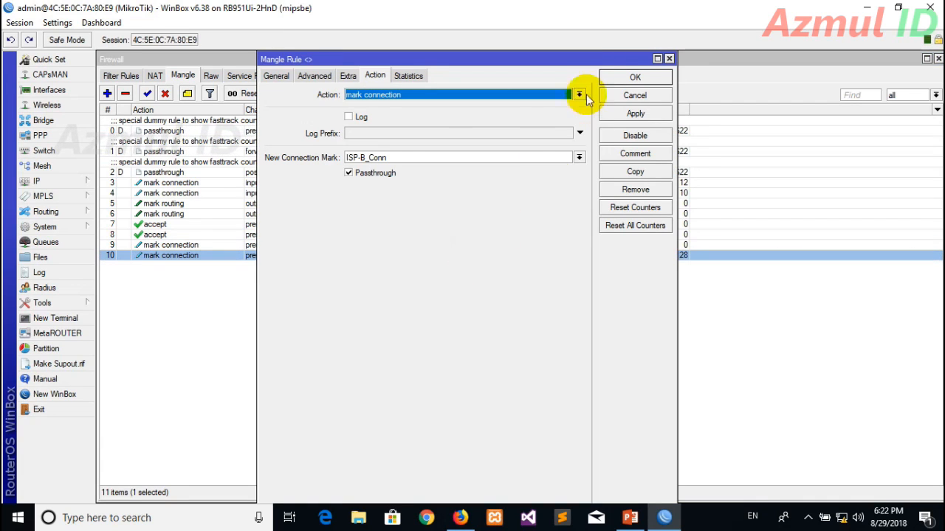
left_click(617, 79)
left_click(407, 379)
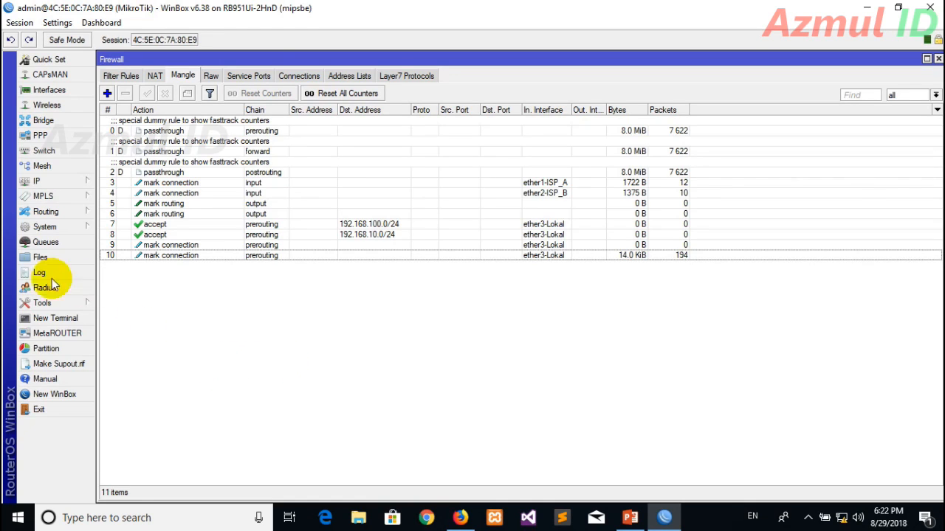
Start a new mangle rule with chain prerouting, in-interface ether3-Lokal and connection mark ISP-A_Conn.
left_click(107, 93)
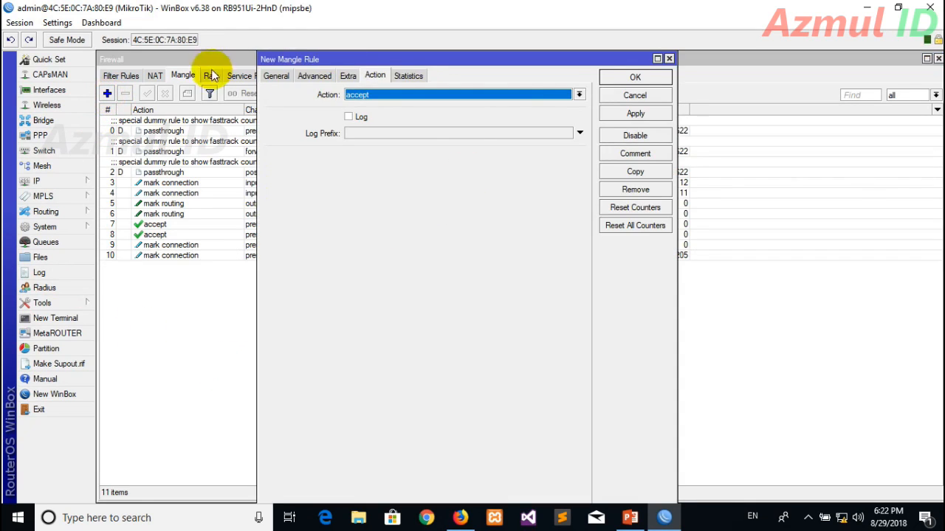
left_click(274, 76)
left_click(398, 95)
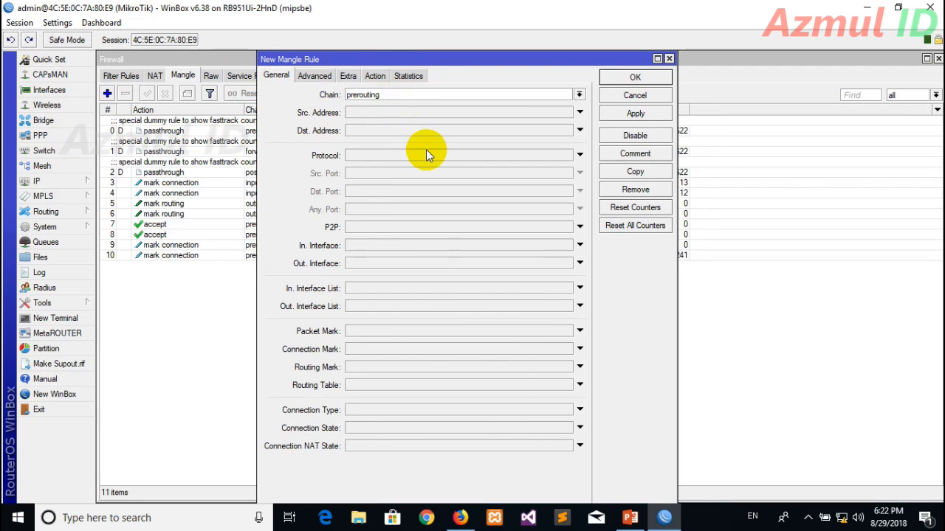
left_click(382, 248)
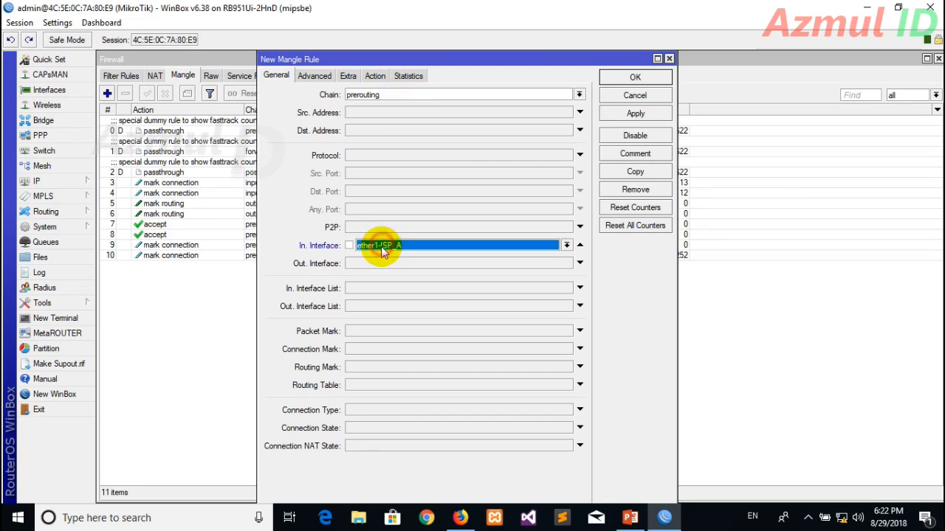
left_click(381, 246)
left_click(398, 310)
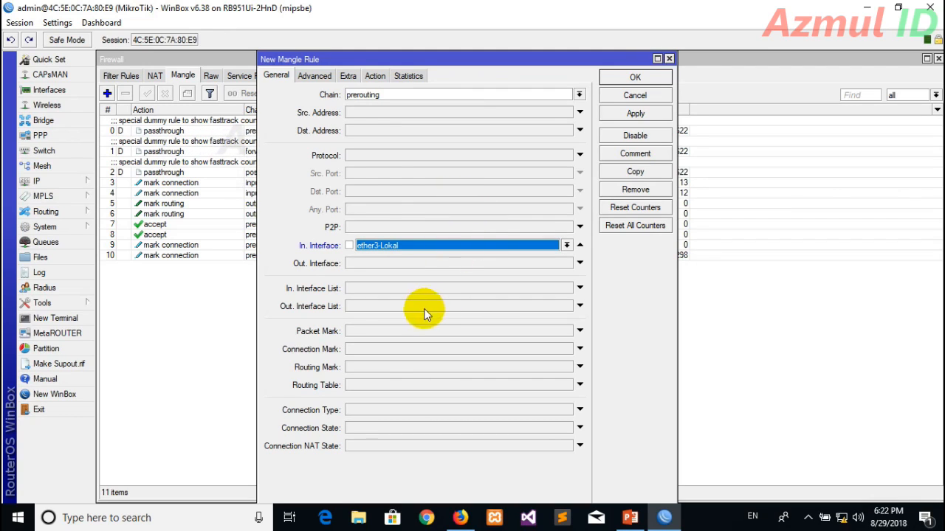
left_click(367, 350)
left_click(566, 349)
left_click(495, 360)
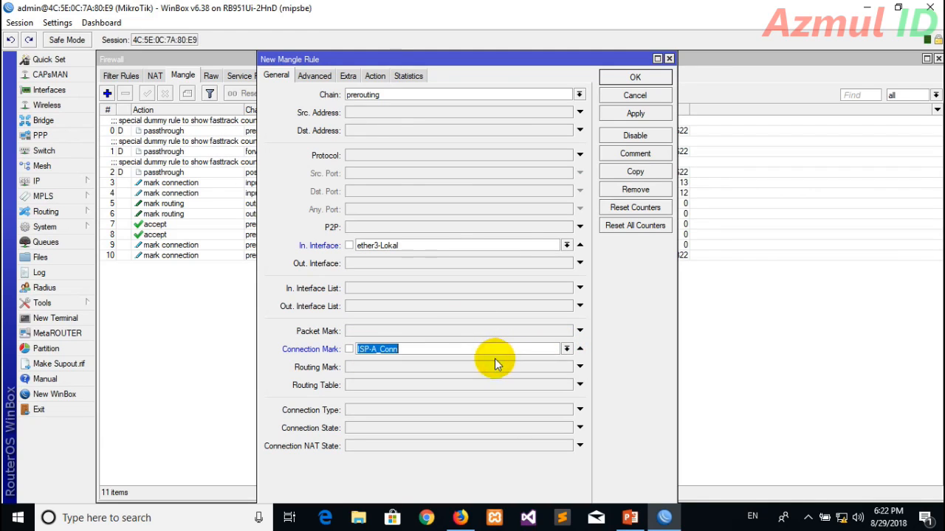
Set the new rule's action to mark routing with new routing mark to_ISP-A, keep passthrough enabled and save it.
left_click(380, 76)
left_click(388, 96)
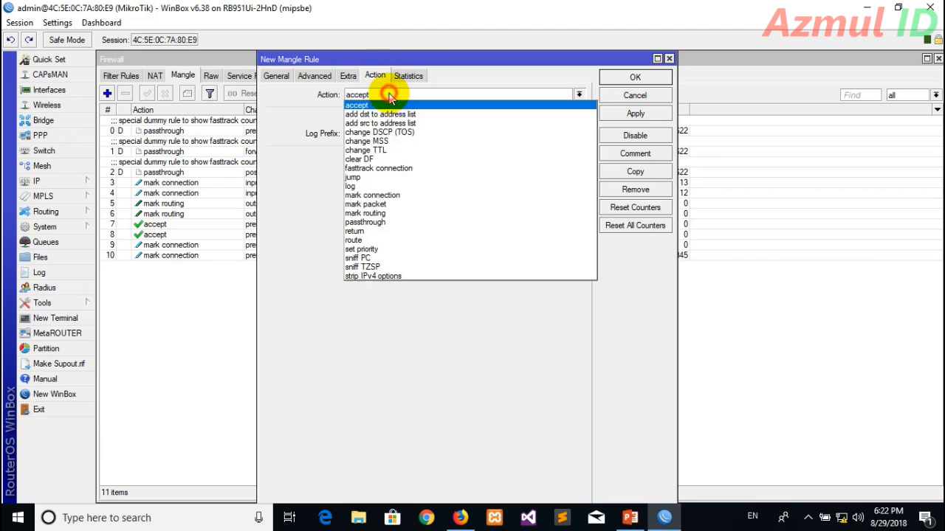
left_click(388, 213)
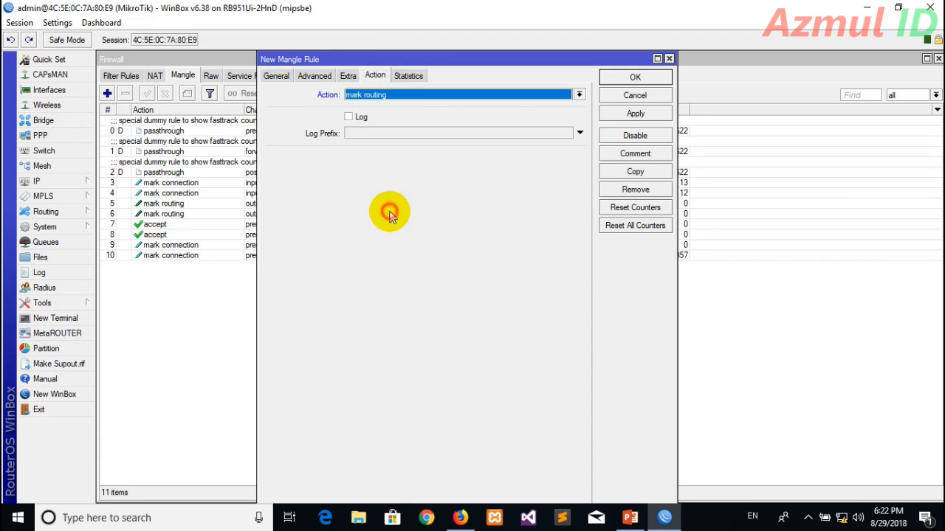
left_click(387, 161)
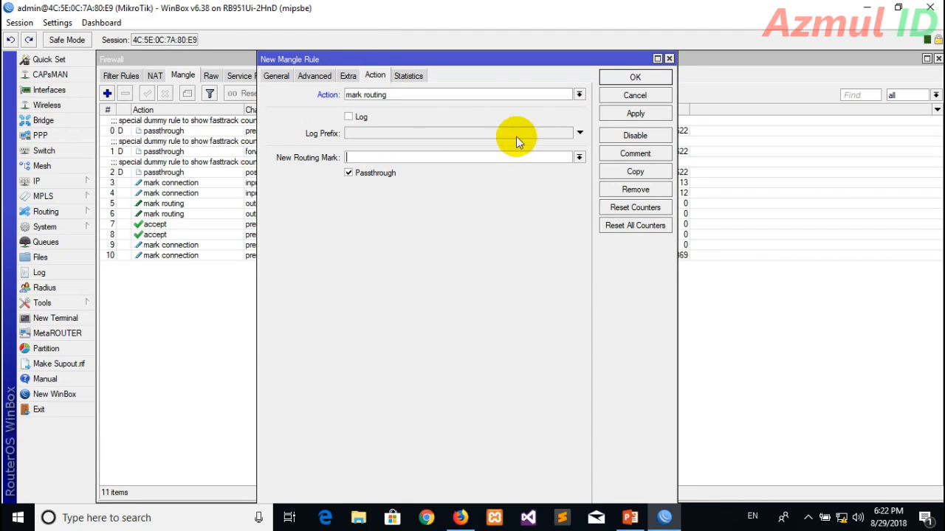
left_click(579, 158)
left_click(507, 178)
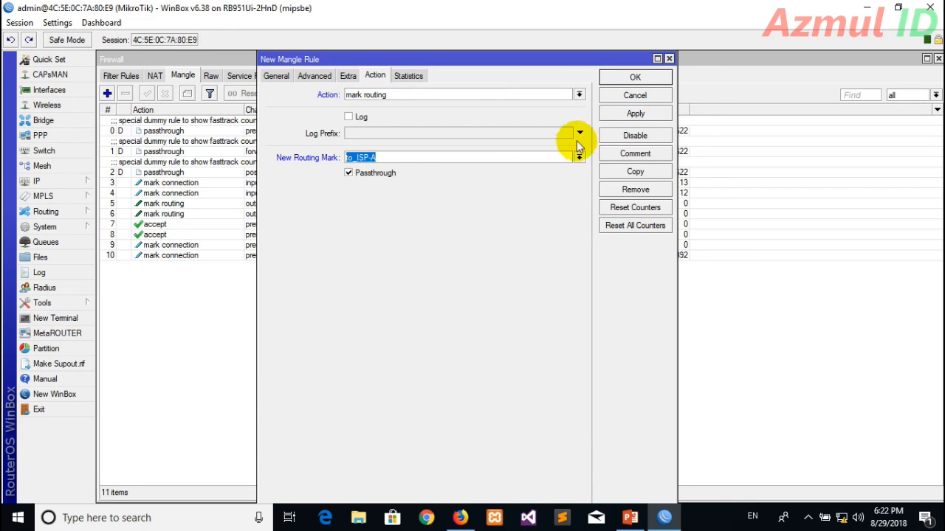
left_click(647, 115)
left_click(654, 79)
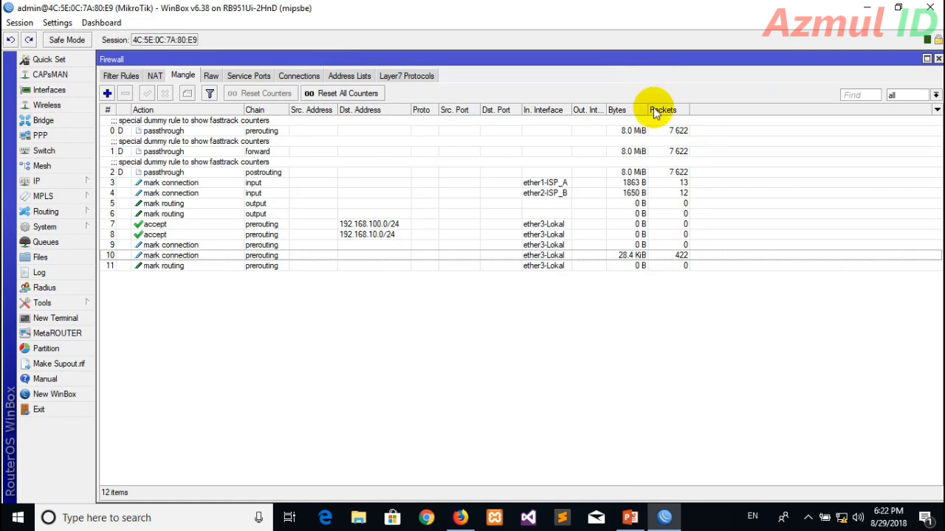
left_click(668, 519)
left_click(667, 517)
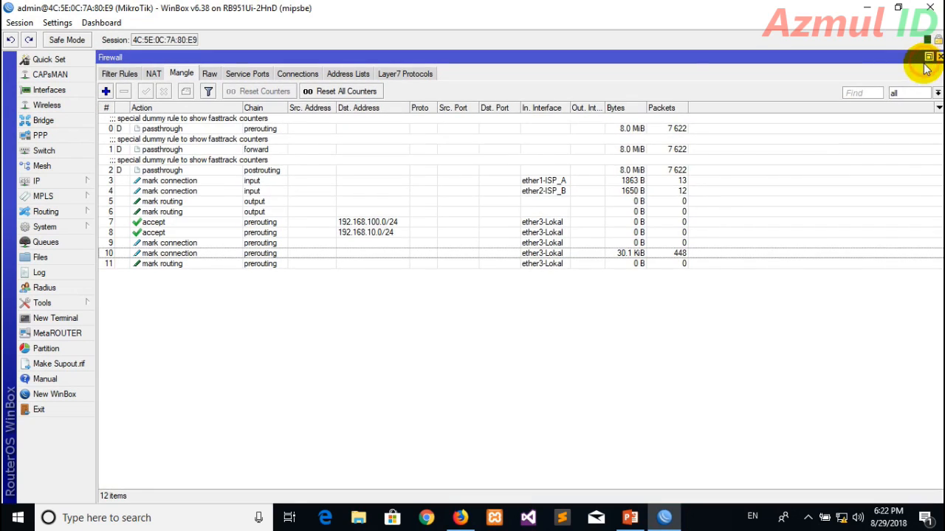
left_click(937, 58)
left_click(73, 182)
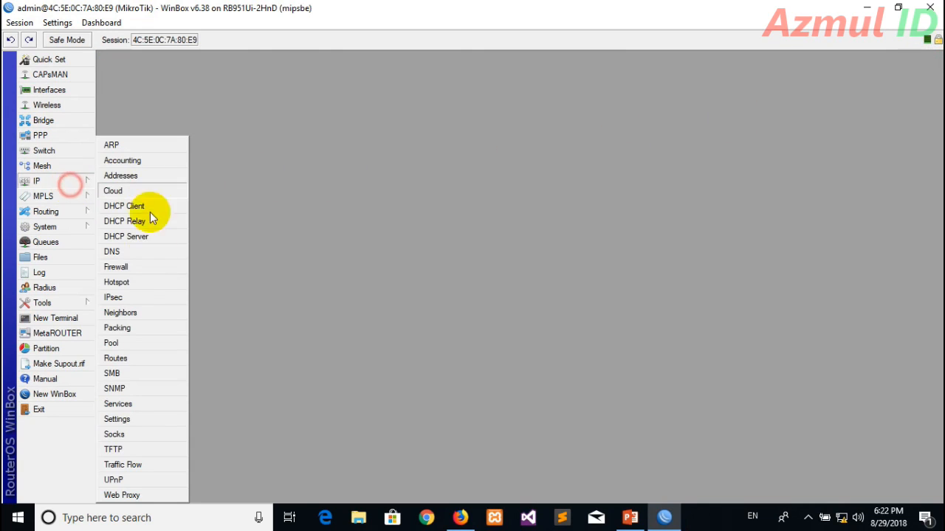
left_click(137, 266)
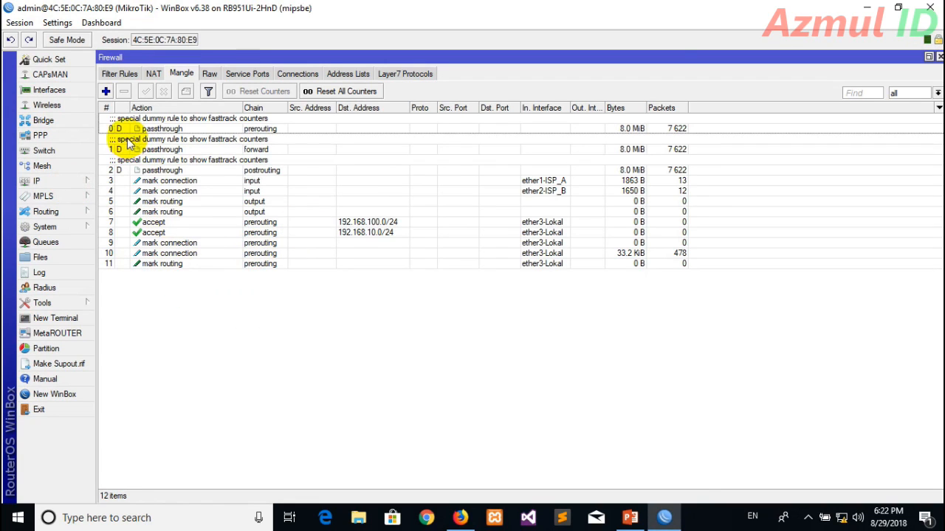
Start another mangle rule with chain prerouting, in-interface ether3-Lokal and connection mark ISP-B_Conn.
left_click(106, 92)
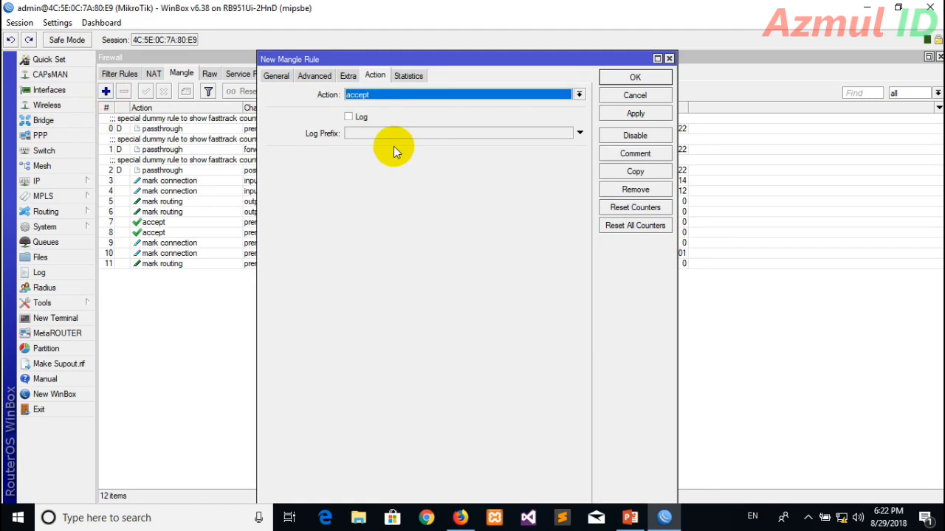
left_click(276, 76)
left_click(410, 94)
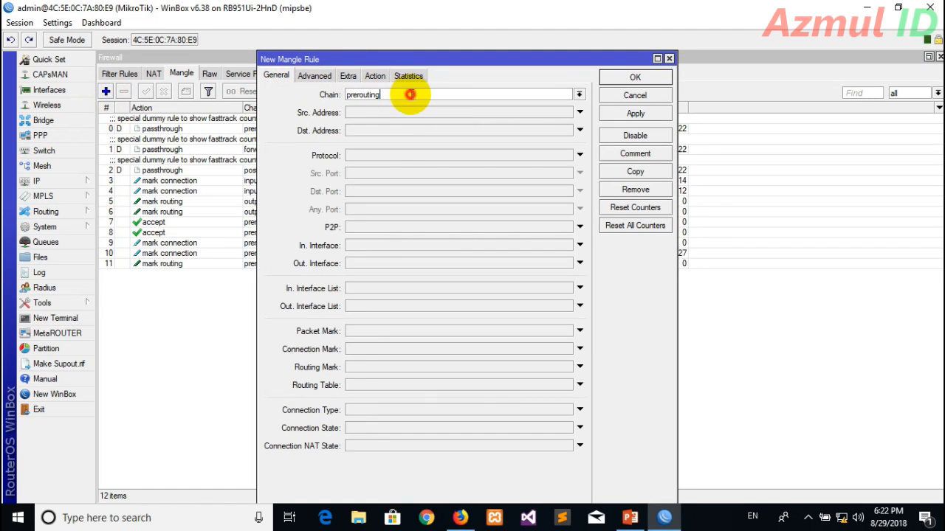
left_click(391, 248)
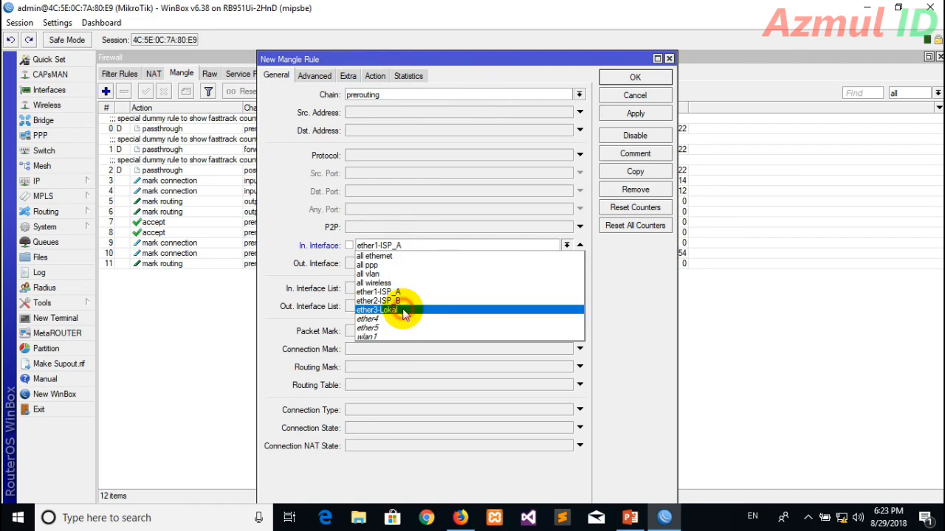
left_click(402, 310)
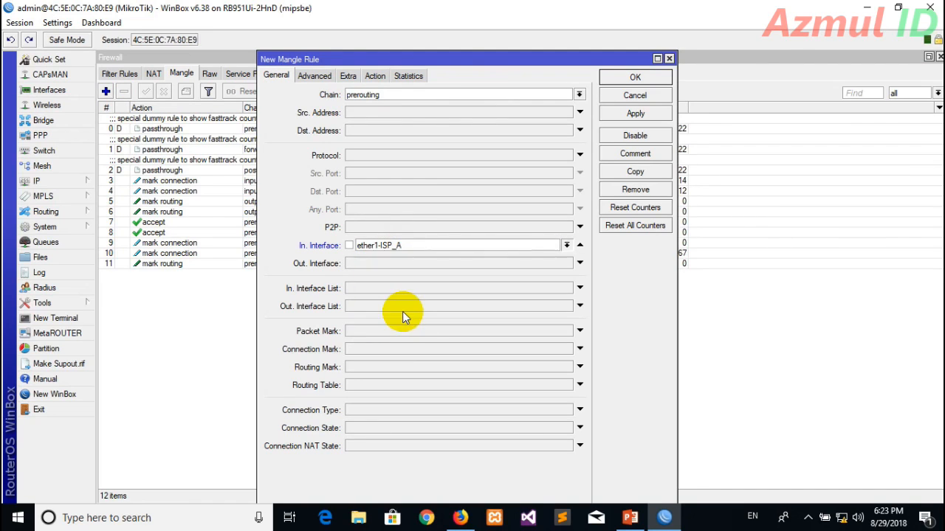
left_click(389, 349)
left_click(566, 348)
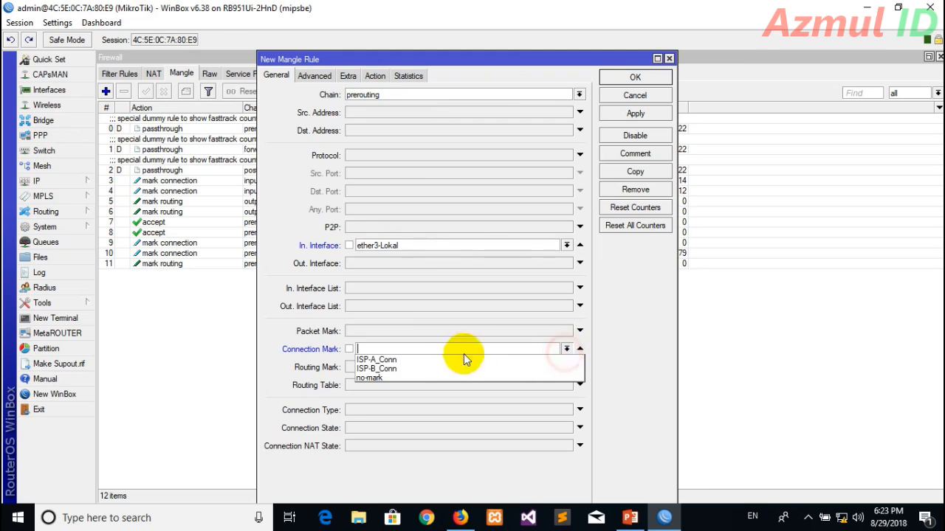
left_click(448, 369)
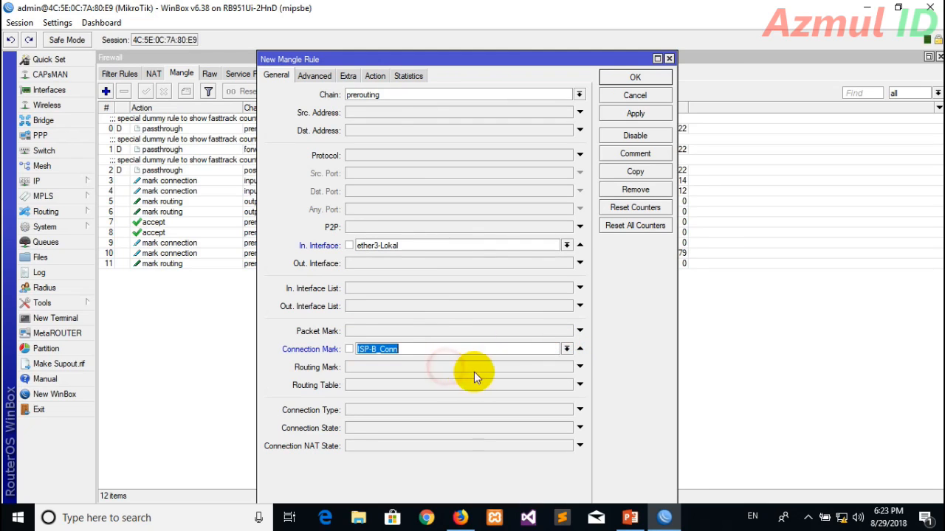
Set this rule's action to mark routing with new routing mark to_ISP-B, save it and close the firewall window.
left_click(375, 75)
left_click(380, 95)
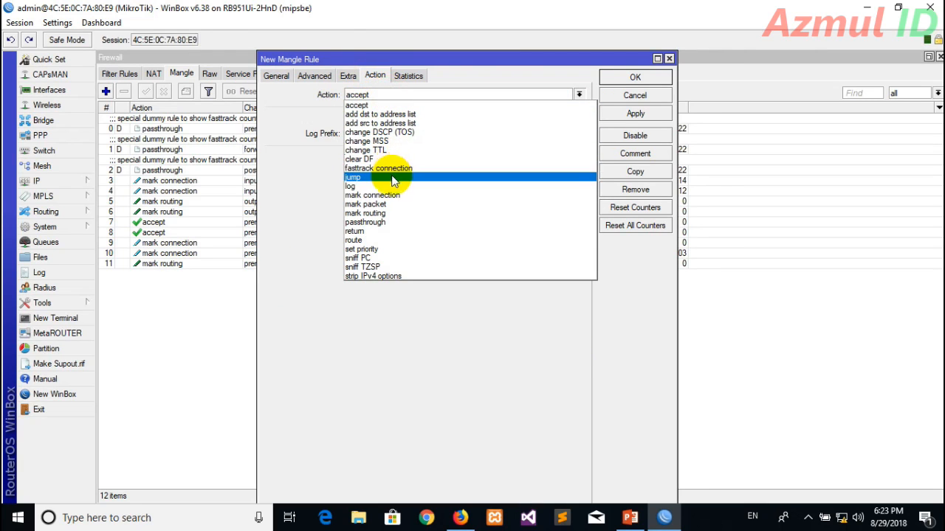
left_click(394, 212)
left_click(576, 156)
left_click(415, 186)
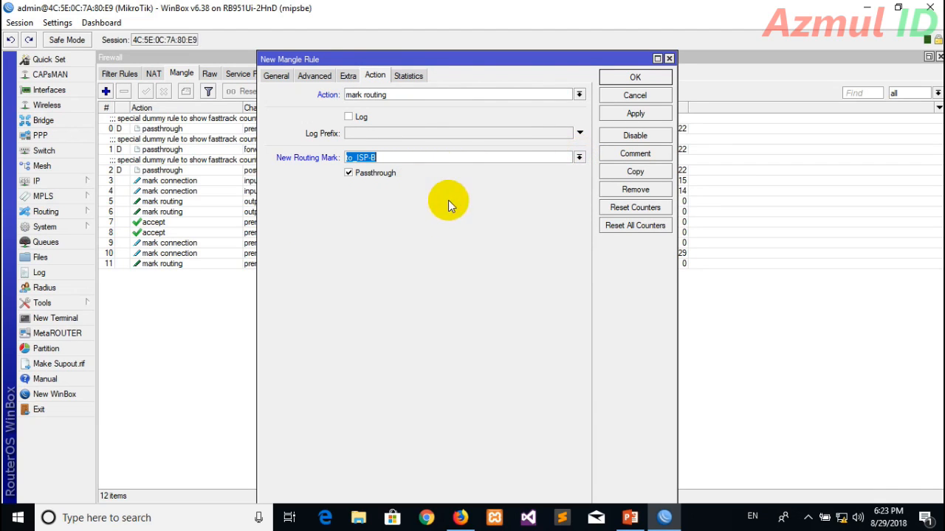
left_click(653, 114)
left_click(635, 77)
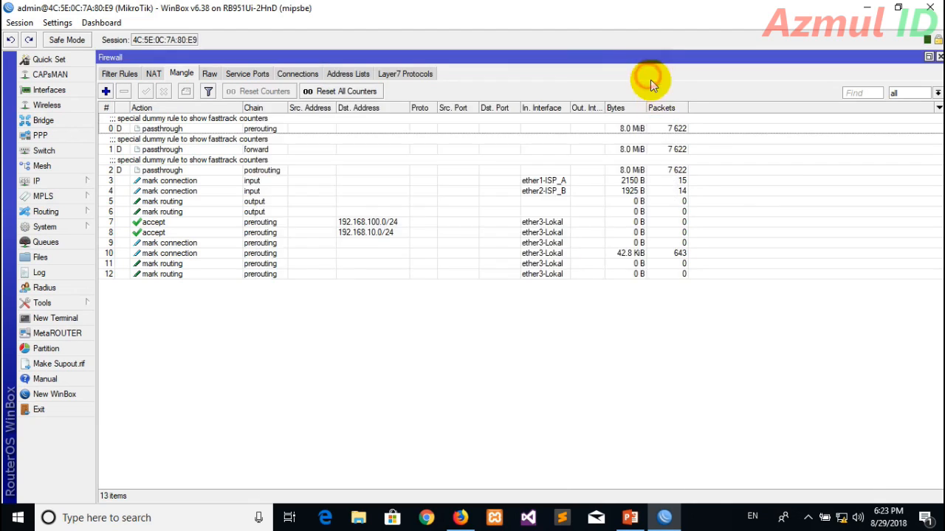
left_click(939, 57)
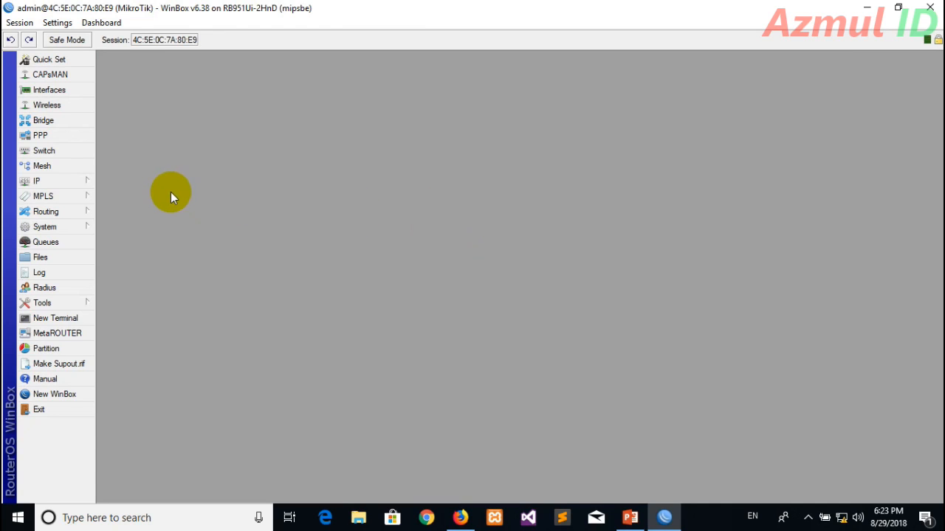
Start a new default route (0.0.0.0/0) with gateway 192.168.100.1, gateway check by ping and distance 1.
left_click(74, 181)
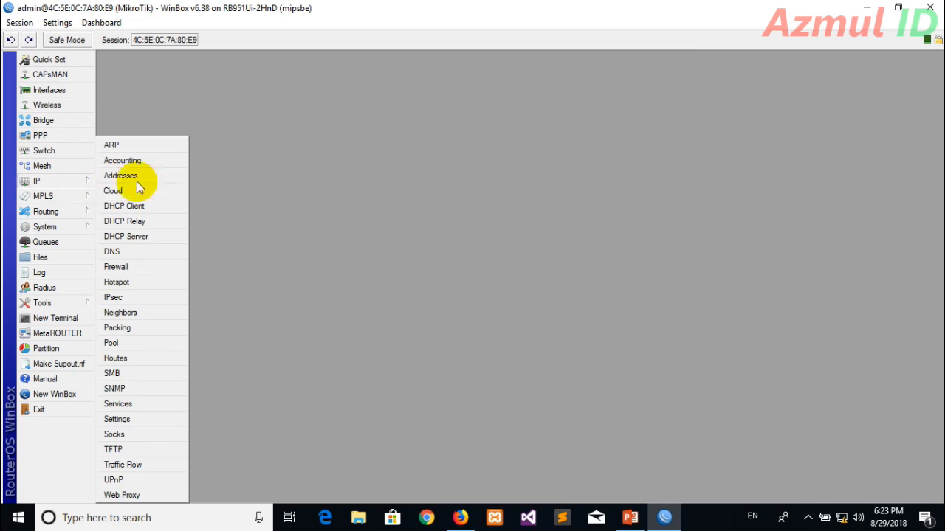
left_click(135, 361)
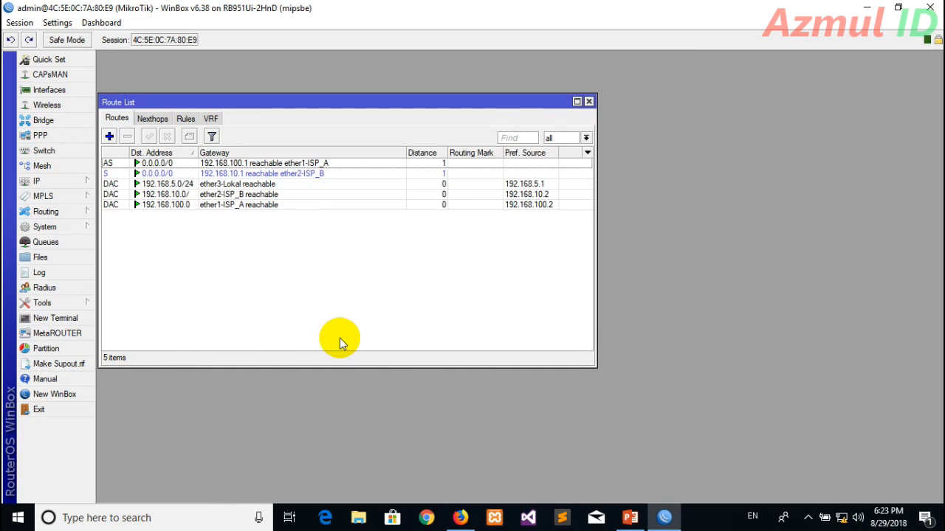
left_click(301, 260)
left_click(111, 138)
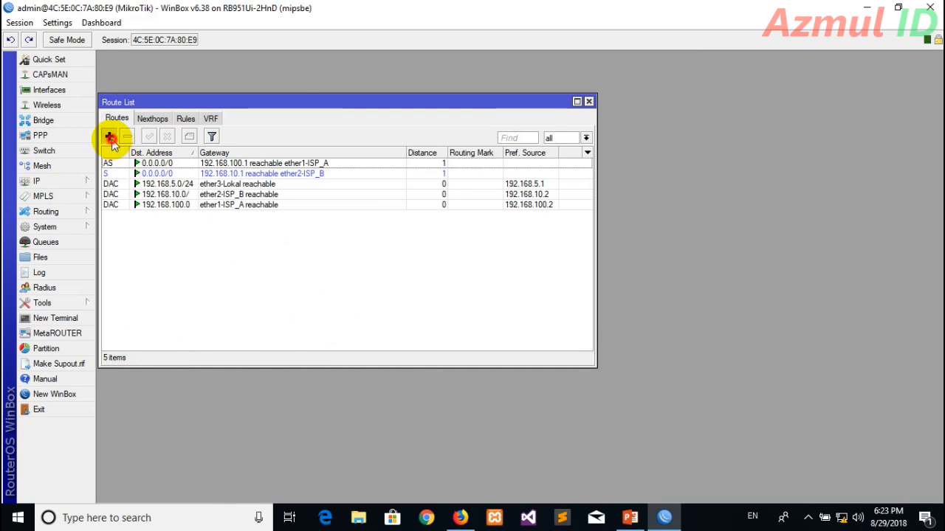
left_click(394, 177)
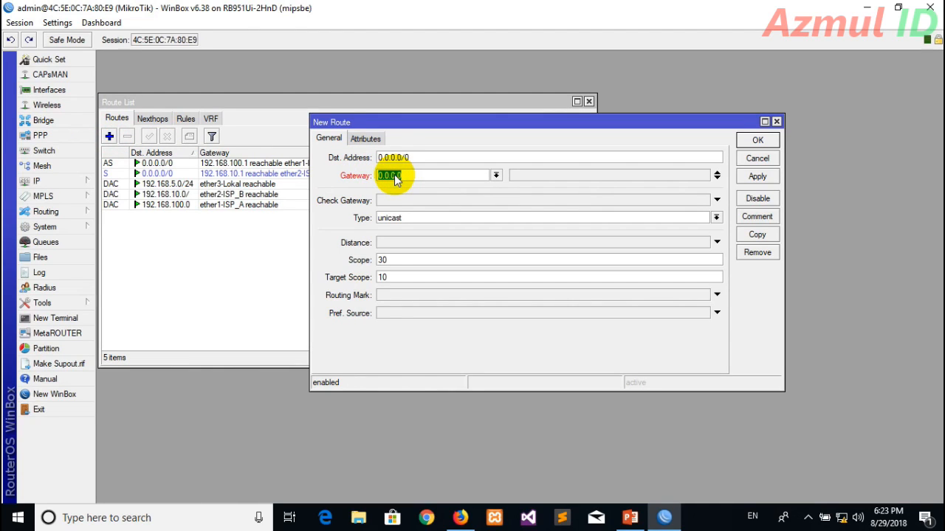
type("192.168.100.1")
left_click(477, 198)
left_click(408, 245)
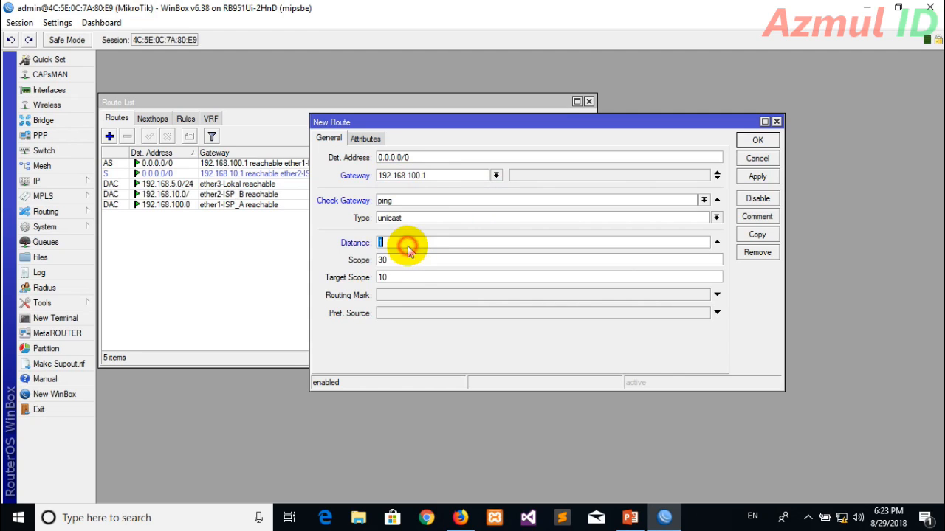
Assign routing mark to_ISP-A to the 192.168.100.1 route and save it.
left_click(407, 299)
left_click(703, 295)
left_click(559, 317)
left_click(754, 179)
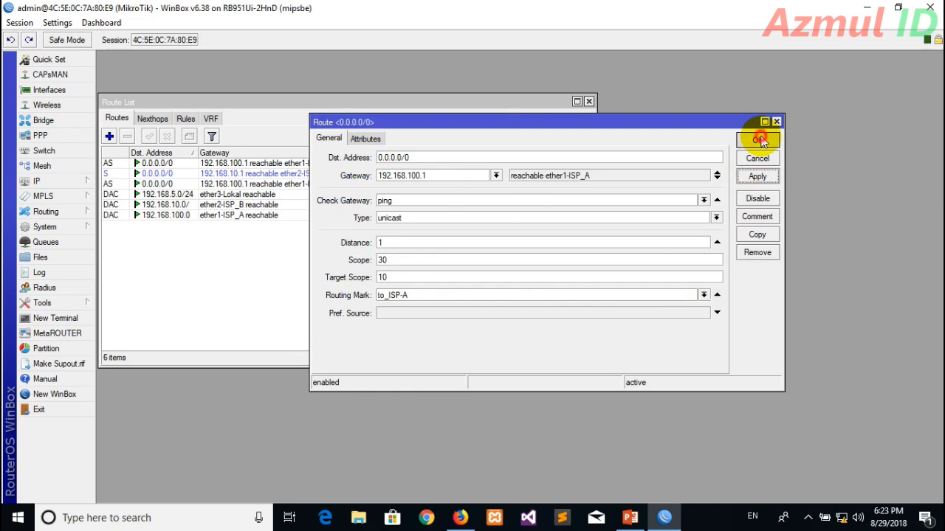
left_click(757, 140)
Start a second default route (0.0.0.0/0) with gateway 192.168.10.1, gateway check by ping and distance 1.
left_click(110, 138)
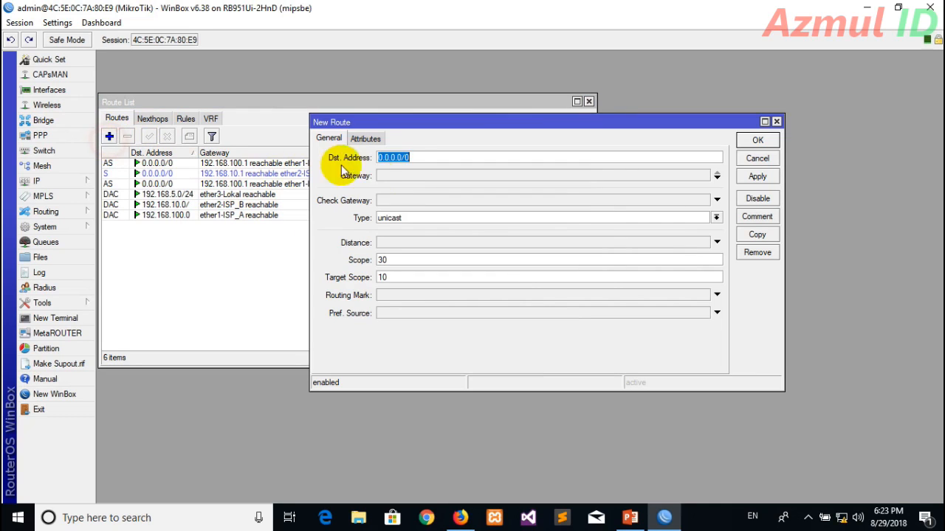
left_click(390, 177)
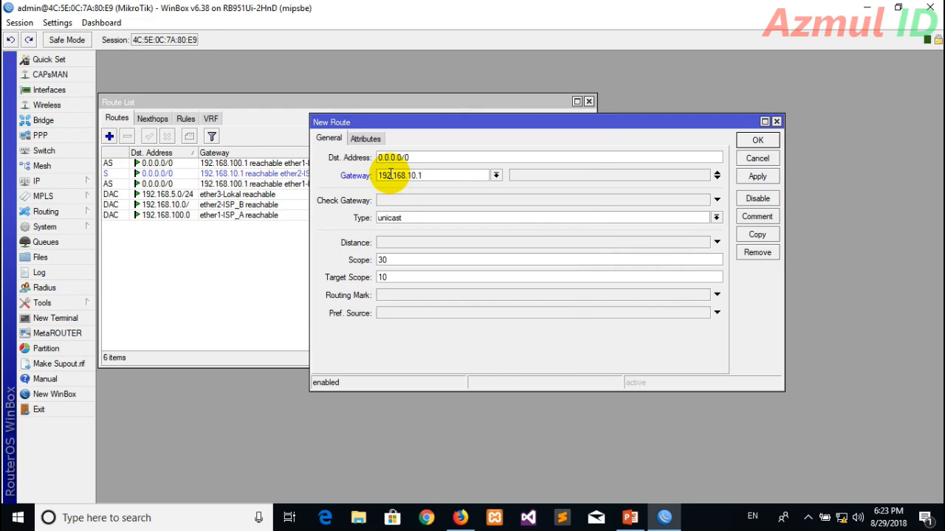
left_click(383, 200)
left_click(402, 243)
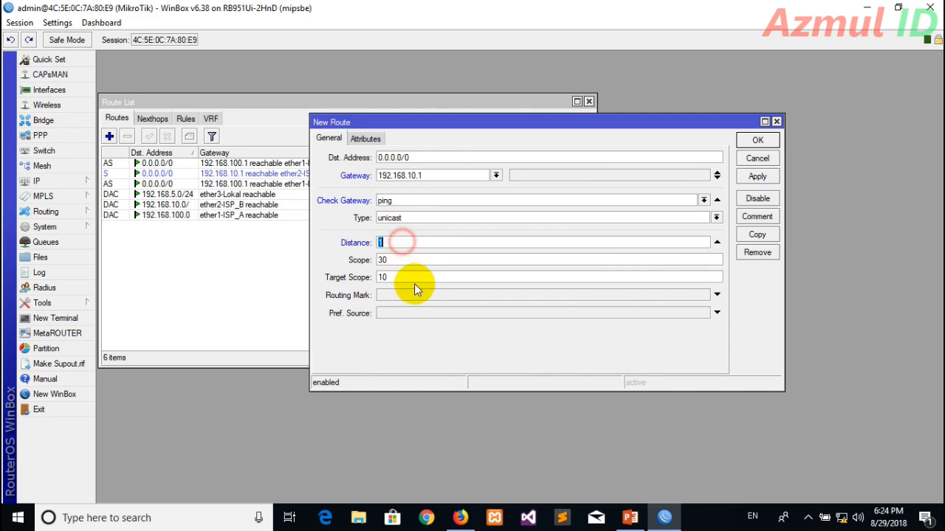
Assign routing mark to_ISP-B to the 192.168.10.1 route, save it and close the route list.
left_click(414, 294)
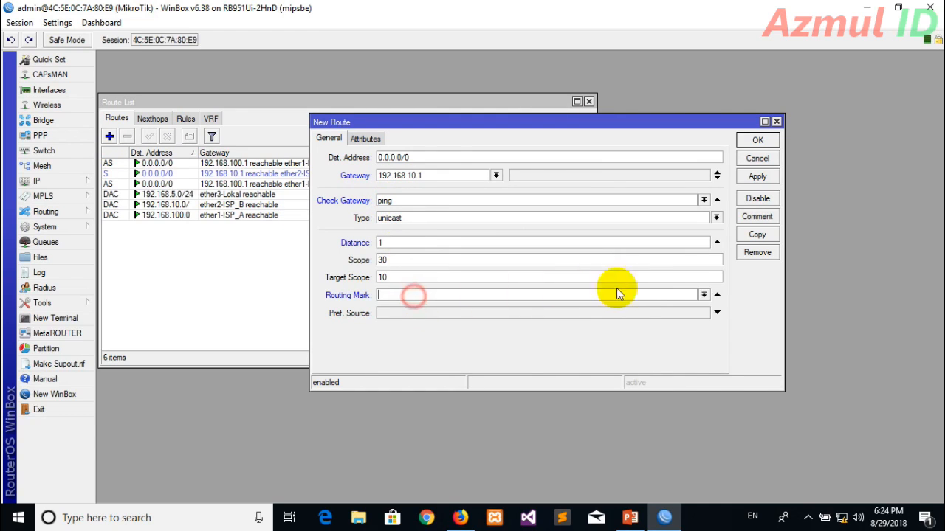
left_click(701, 294)
left_click(454, 325)
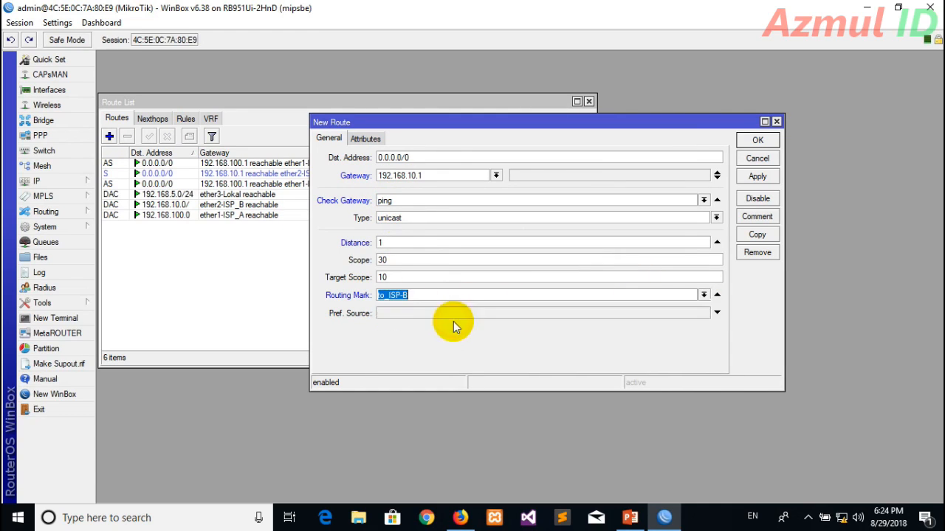
left_click(770, 180)
left_click(768, 140)
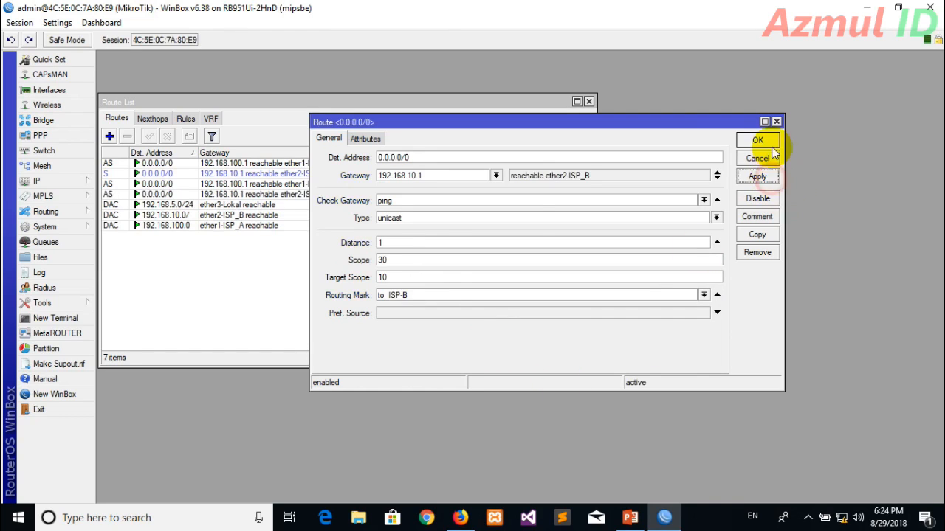
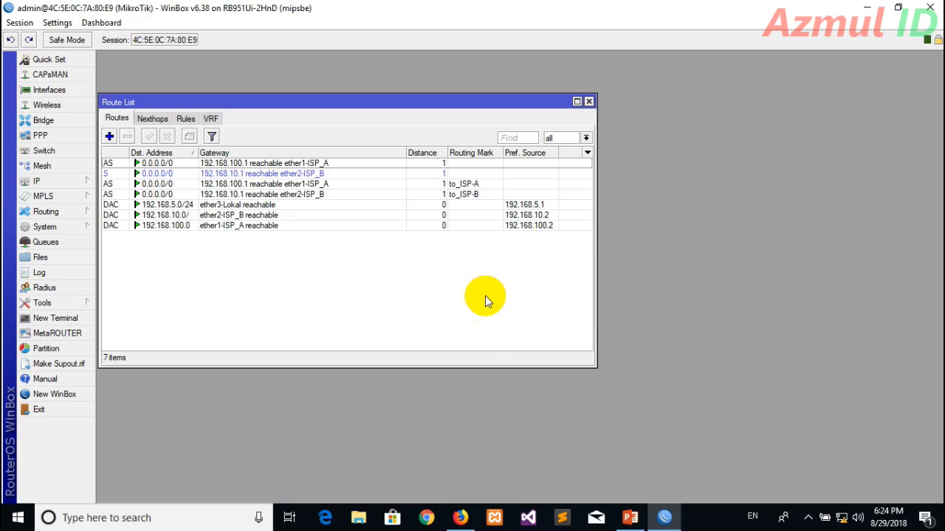
left_click(589, 102)
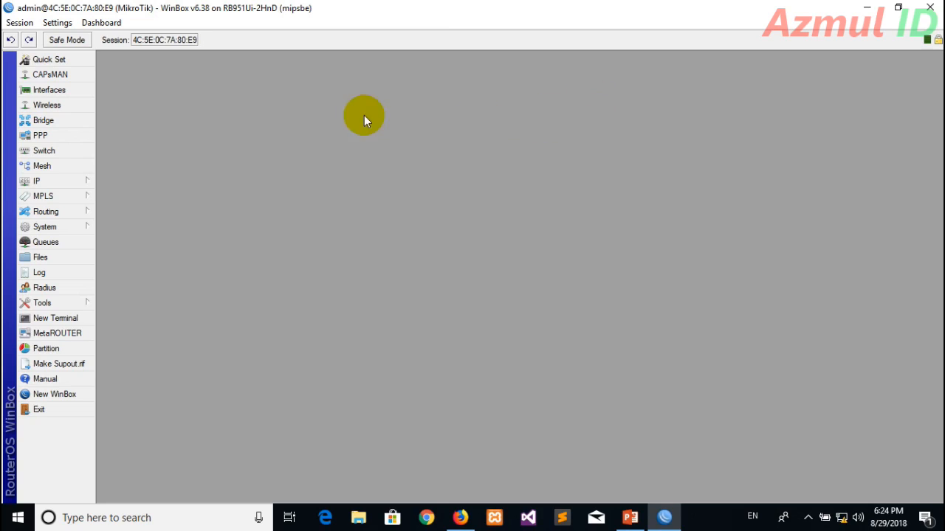
Start the DHCP server setup on ether3-Lokal with address space 192.168.5.0/24, the proposed gateway and pool 192.168.5.2-192.168.5.254.
left_click(64, 183)
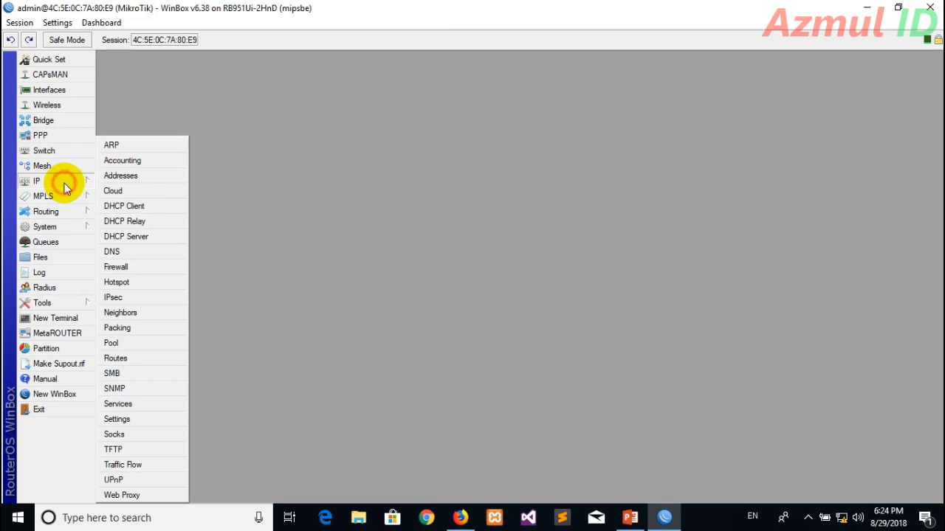
left_click(139, 236)
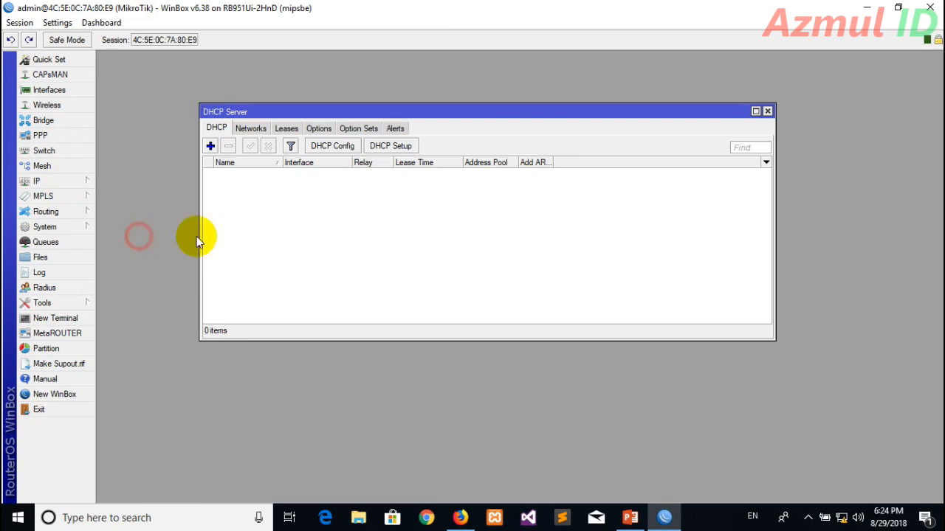
left_click(383, 153)
left_click(447, 210)
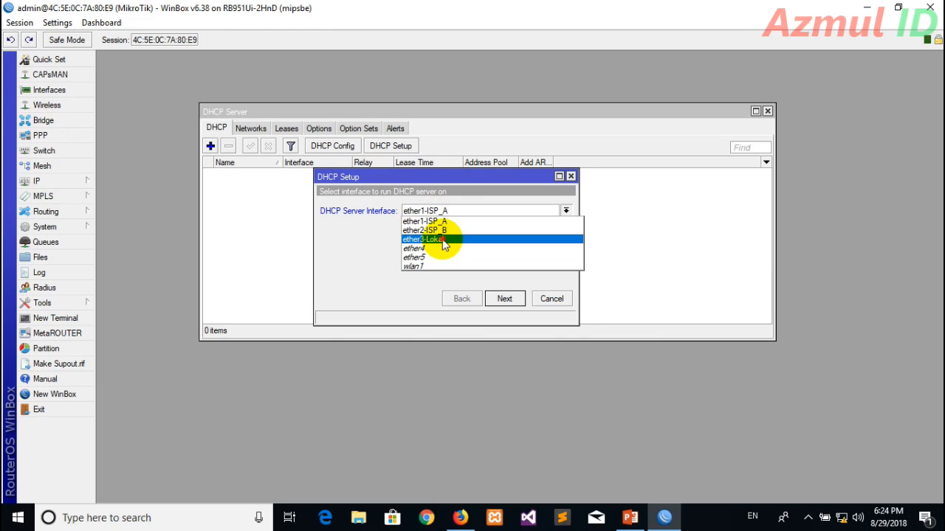
left_click(444, 240)
left_click(504, 299)
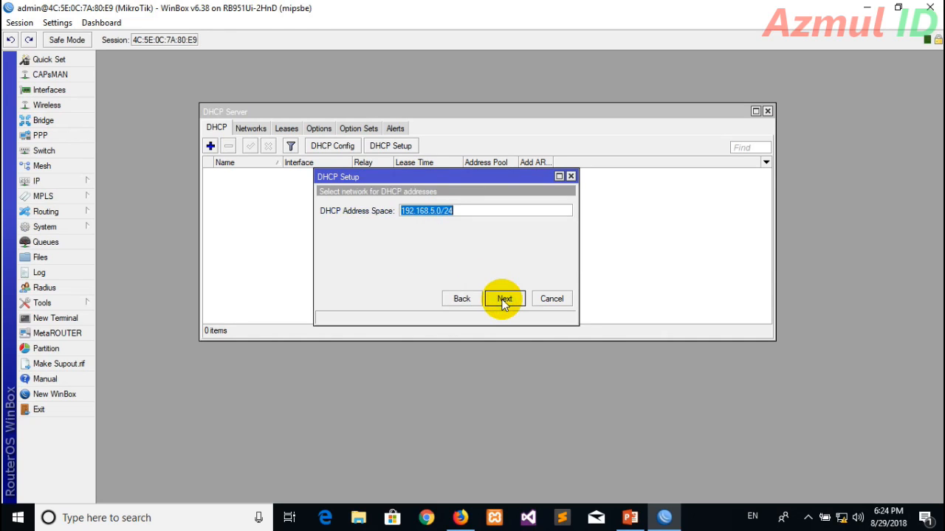
left_click(504, 299)
left_click(504, 299)
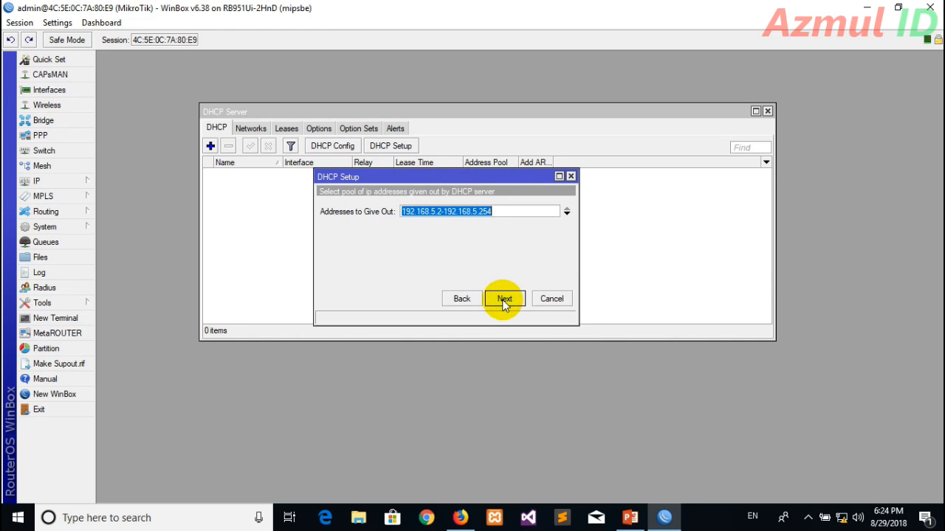
left_click(504, 299)
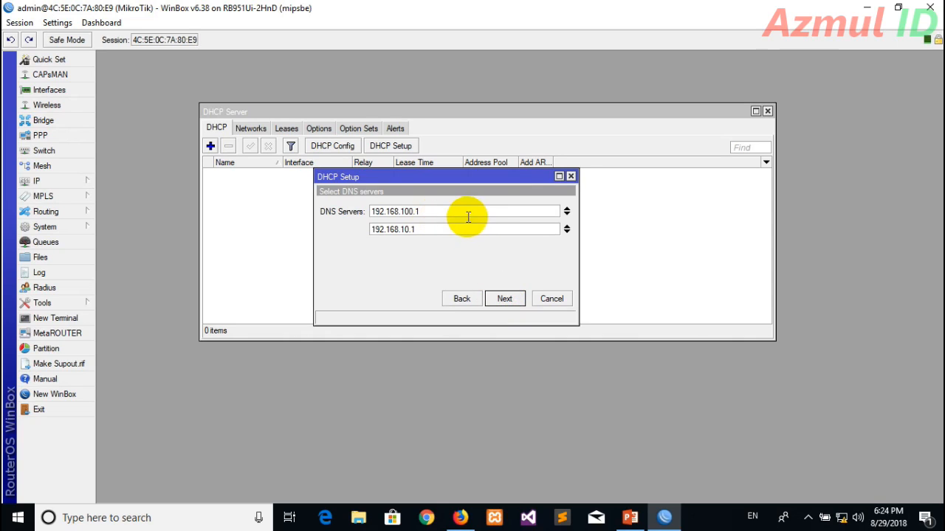
Add 8.8.8.8 and a further public server to the DHCP setup's DNS servers and accept the list.
left_click(566, 231)
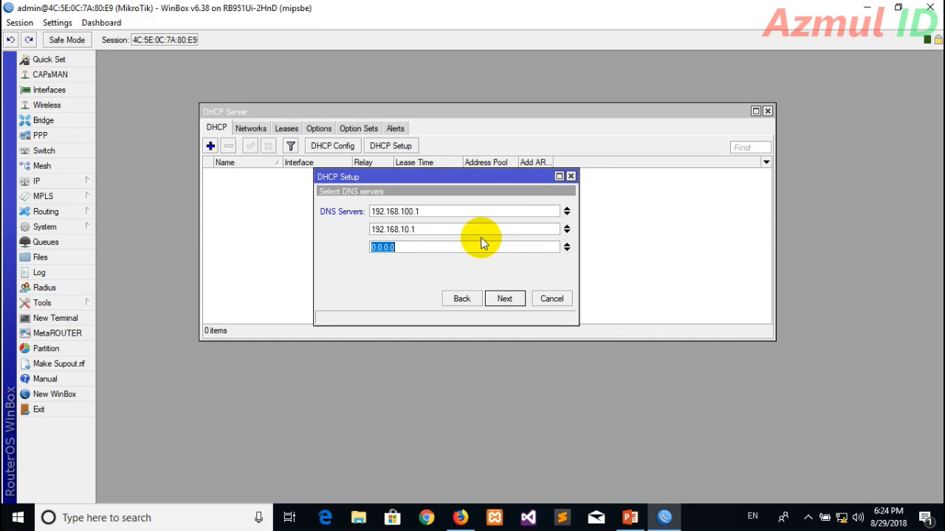
type("8.8.8.8")
left_click(566, 251)
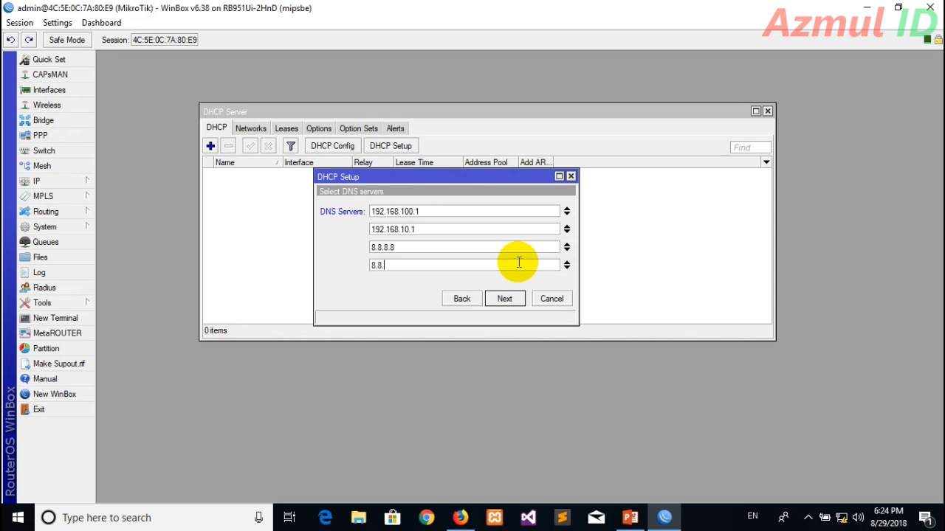
left_click(505, 301)
Set the DHCP lease time to 01:00:00, complete the setup and close the DHCP server window.
left_click(384, 209)
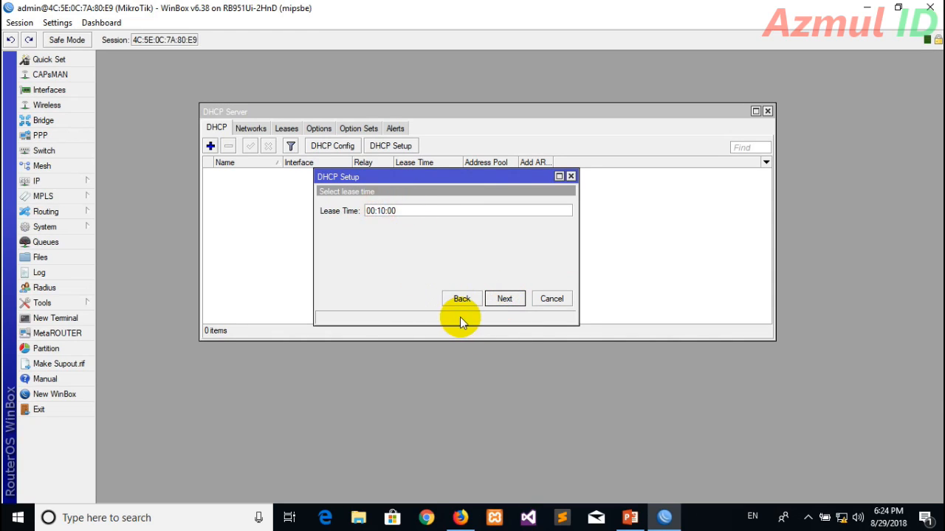
key("BackSpace")
type("0")
key("Left")
key("Left")
key("BackSpace")
type("1")
left_click(512, 302)
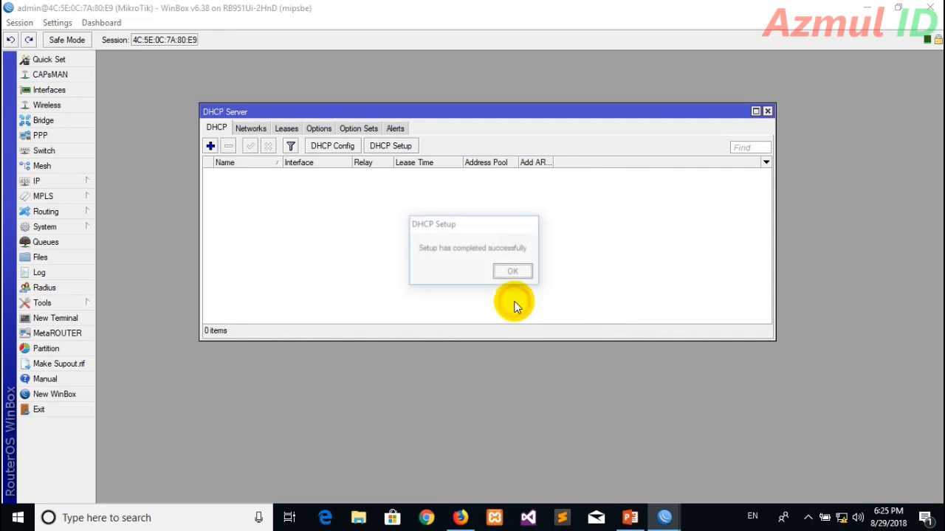
left_click(512, 271)
left_click(634, 245)
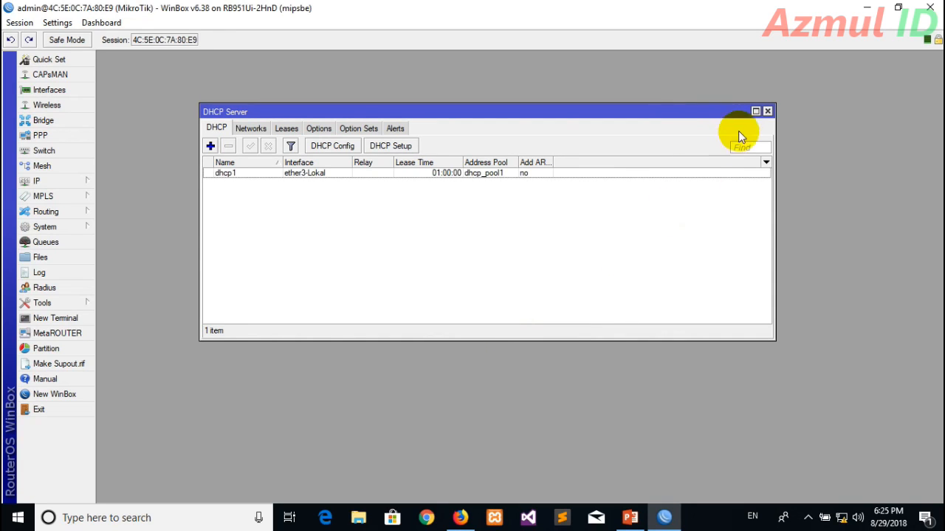
left_click(767, 112)
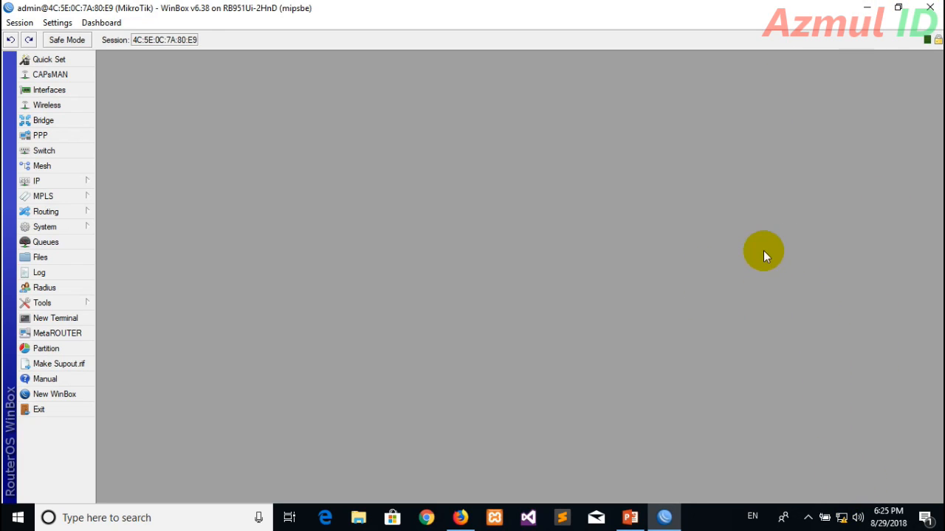
Close WinBox, switch to Firefox and test internet access by loading the Google homepage and checking the network connection.
left_click(924, 7)
mouse_move(844, 521)
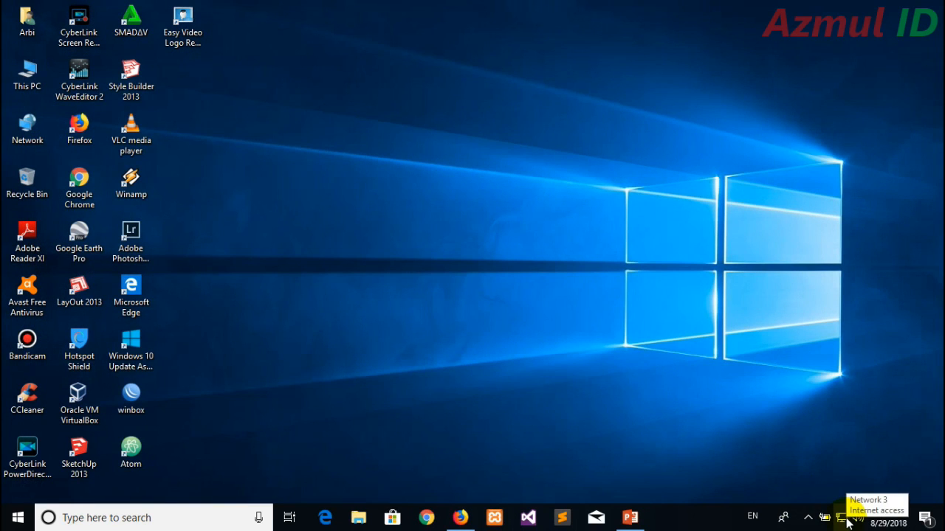
left_click(460, 518)
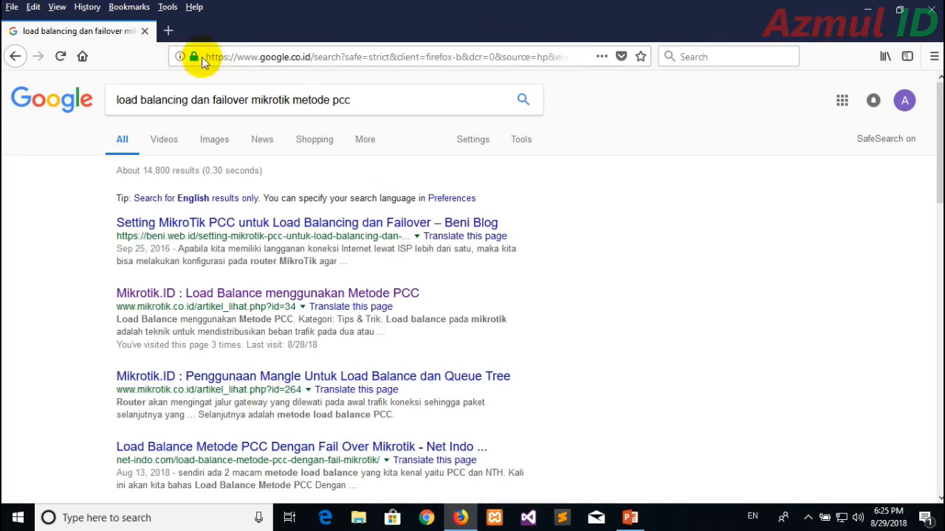
left_click(168, 31)
left_click(141, 31)
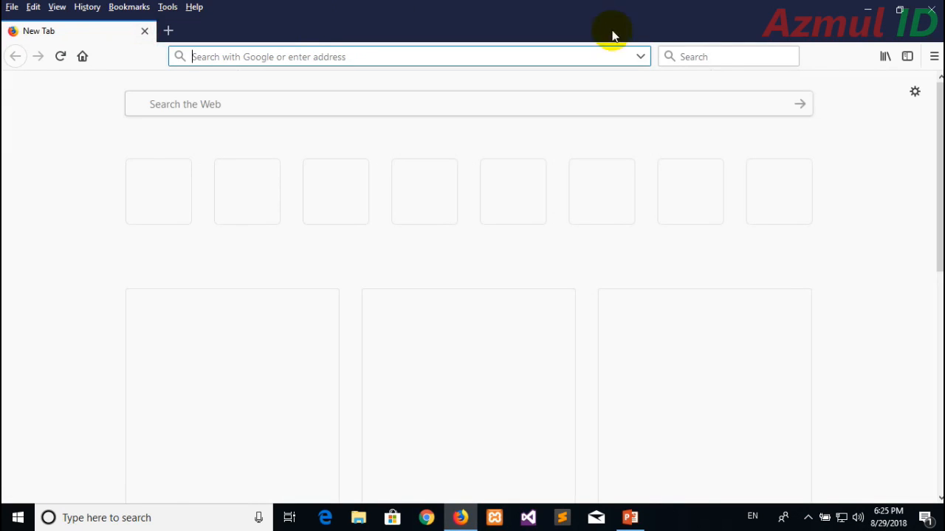
left_click(713, 59)
key("Return")
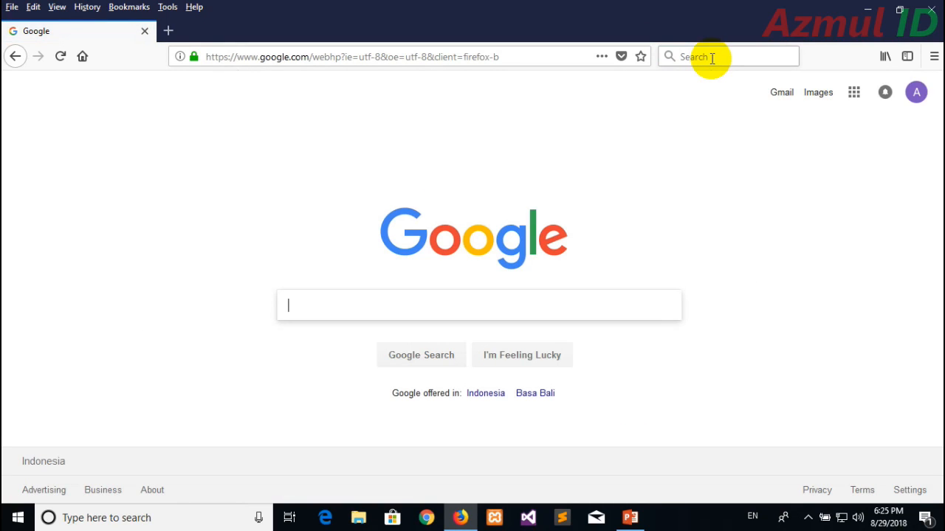
left_click(841, 517)
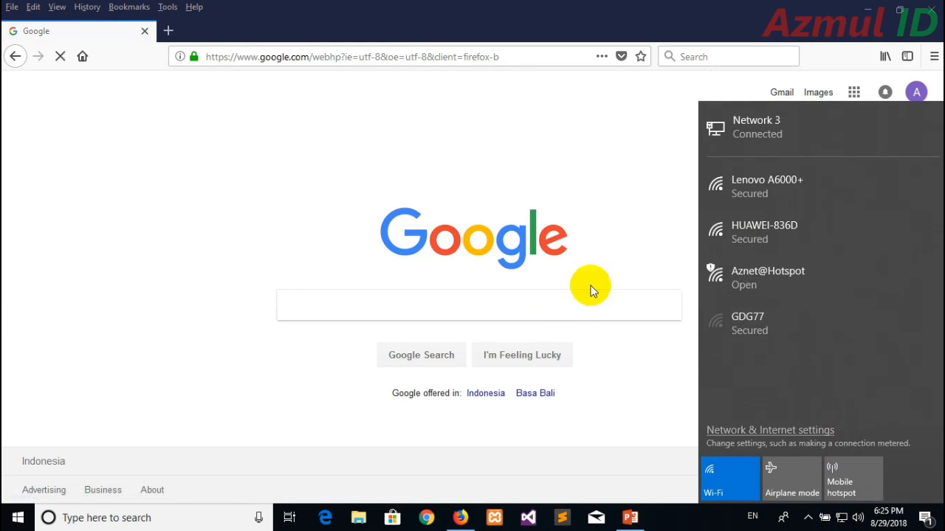
left_click(510, 308)
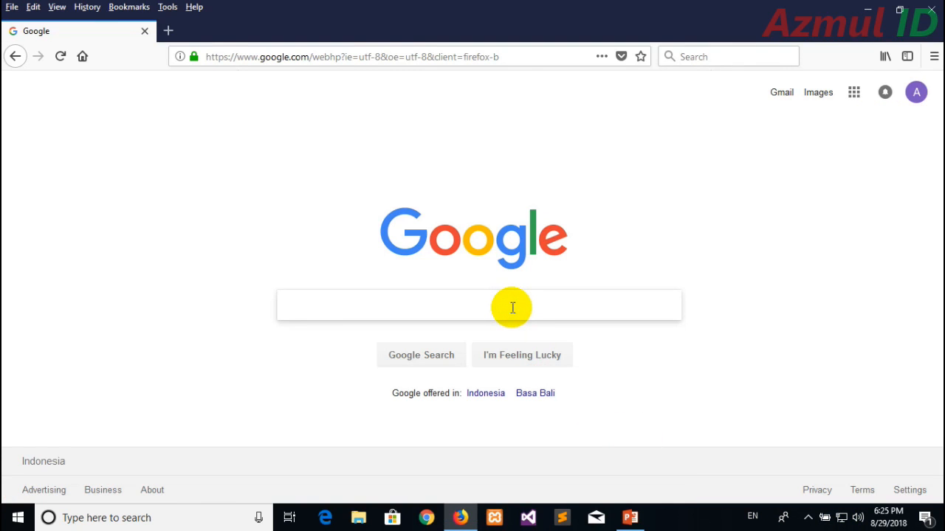
Minimize Firefox, relaunch WinBox and reconnect to the router with the saved address and login.
left_click(465, 519)
double_click(134, 390)
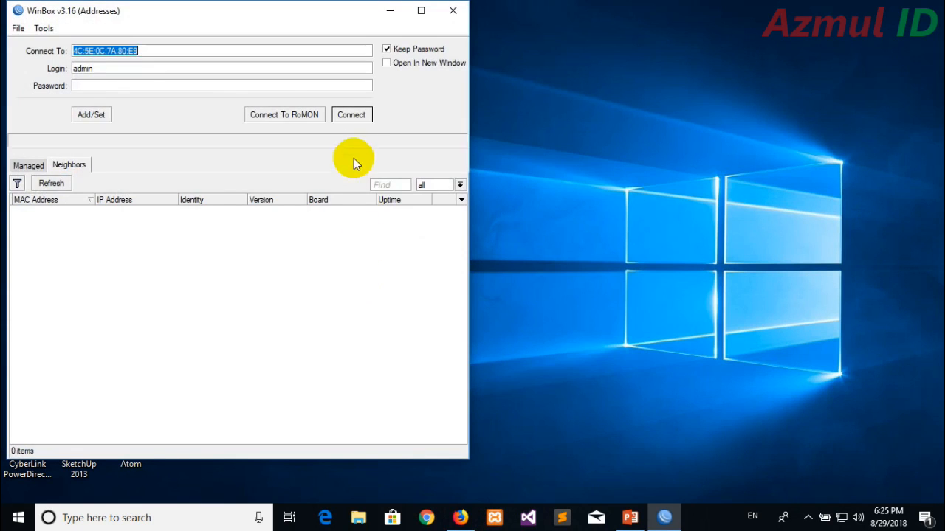
left_click(352, 118)
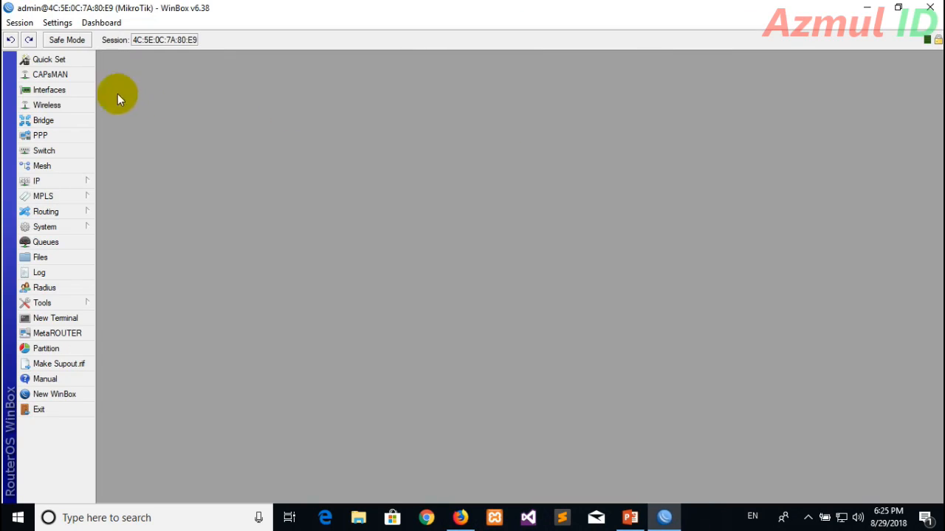
Open the ether1-ISP_A and ether2-ISP_B interfaces, close the interface list and show the traffic graphs of both.
left_click(71, 94)
double_click(147, 152)
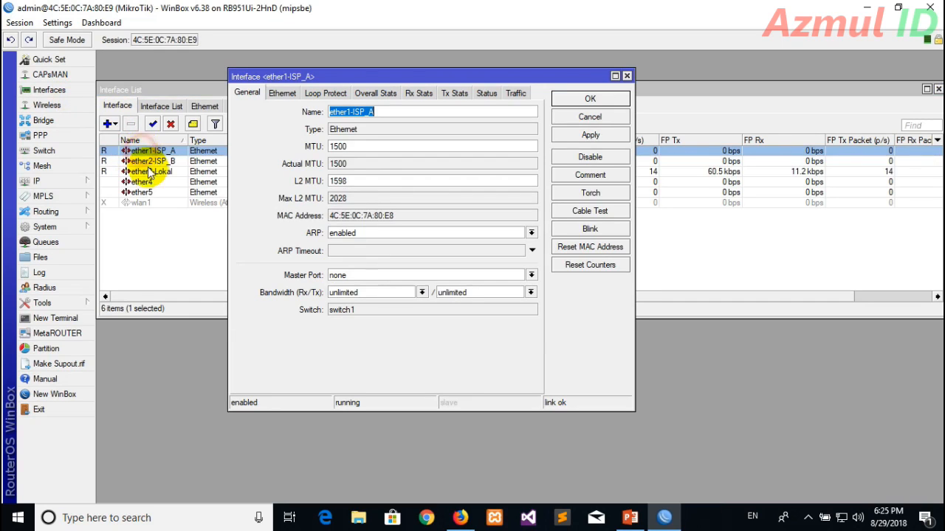
double_click(153, 161)
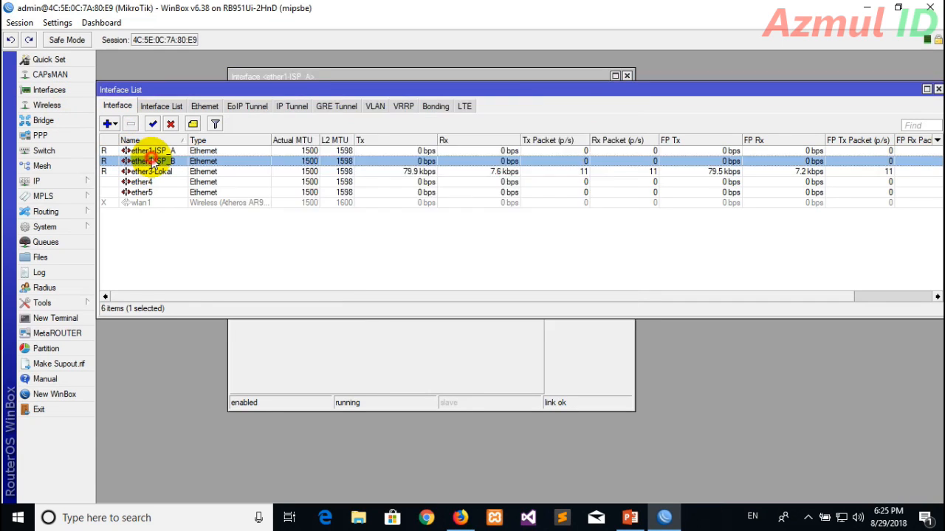
left_click(937, 90)
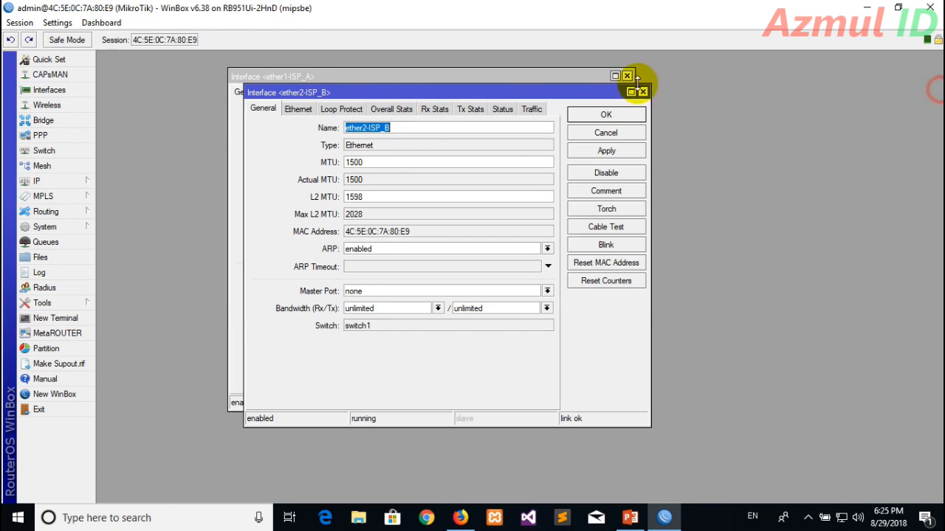
left_click(532, 109)
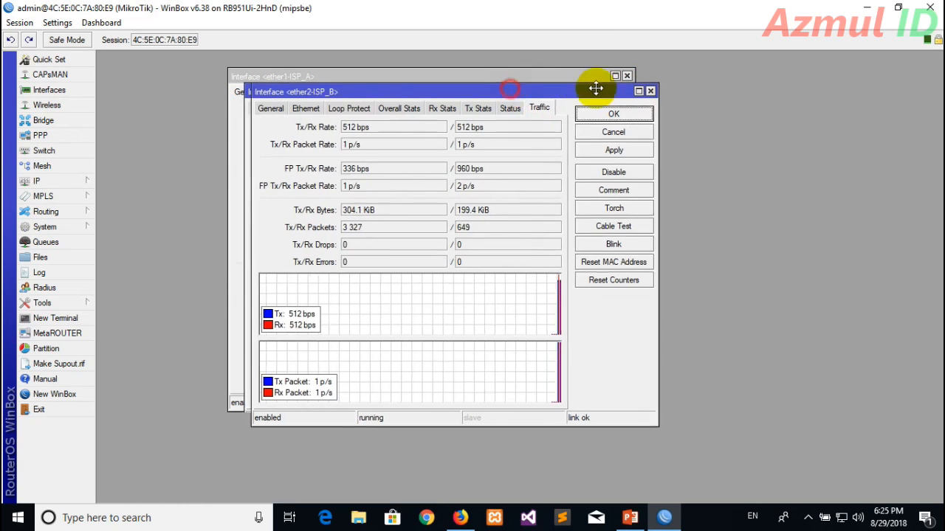
left_click_drag(262, 90, 478, 74)
left_click_drag(415, 77, 291, 66)
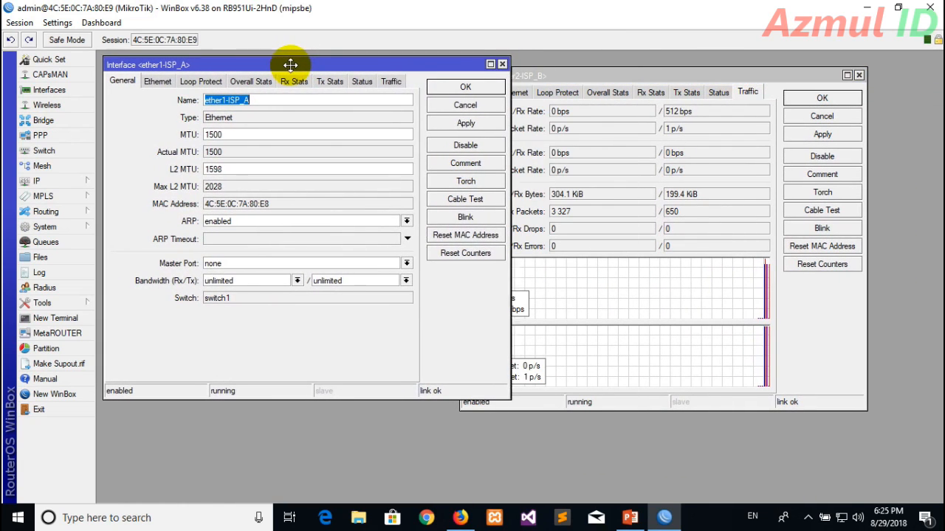
left_click(392, 83)
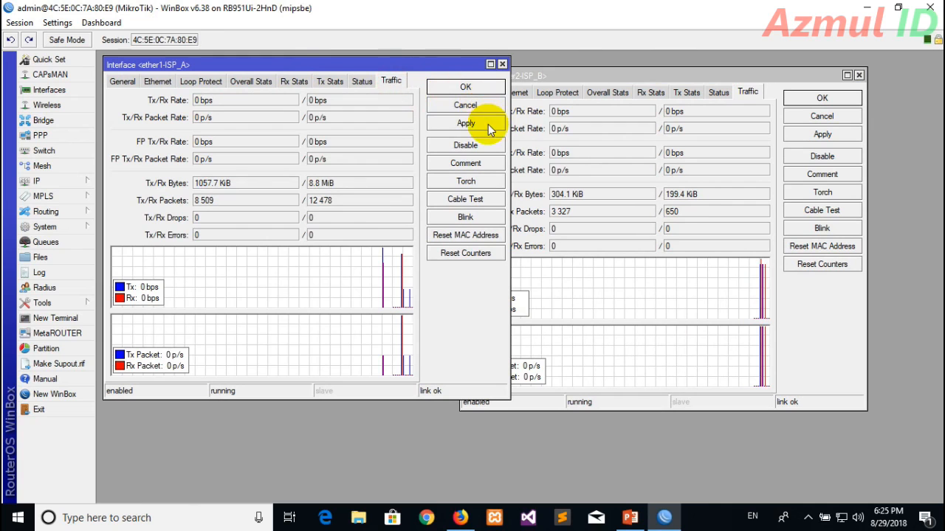
Narrow the ether1-ISP_A and ether2-ISP_B traffic windows and place them side by side.
left_click_drag(378, 65, 294, 62)
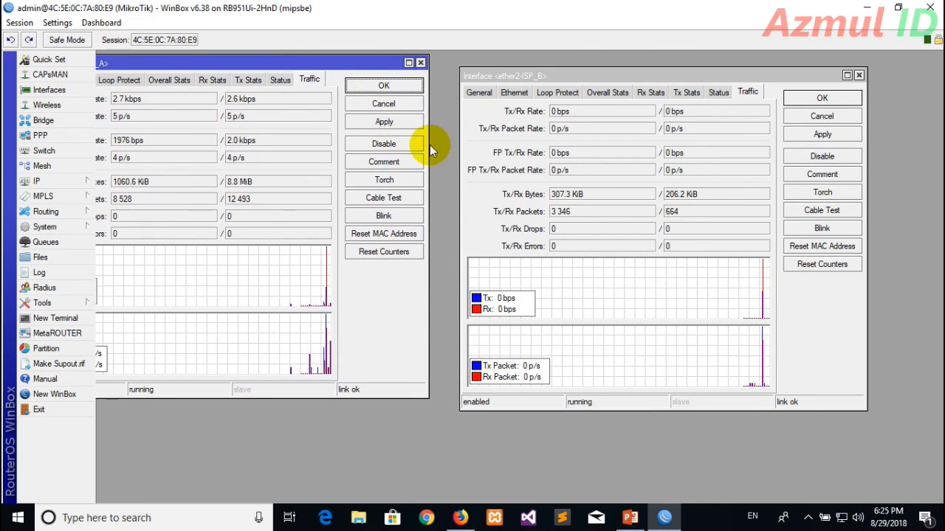
left_click_drag(430, 145, 251, 141)
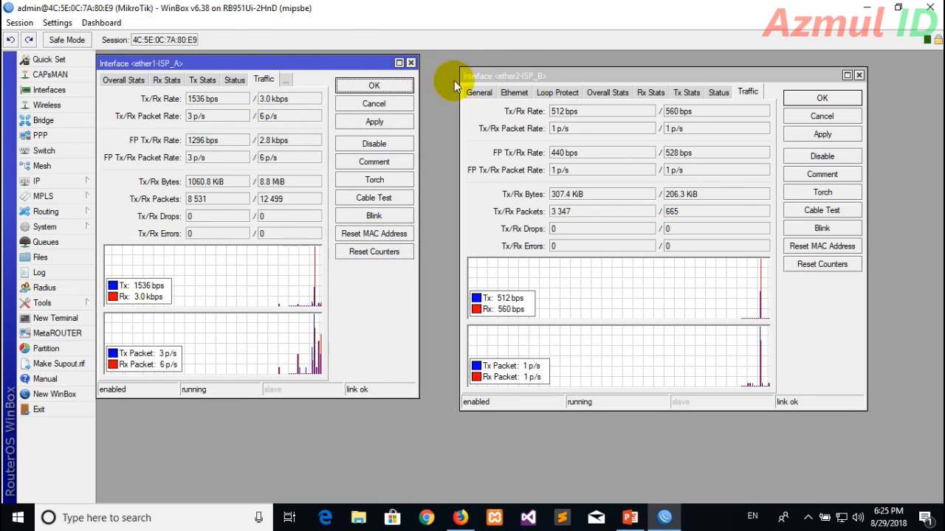
left_click_drag(865, 158, 784, 158)
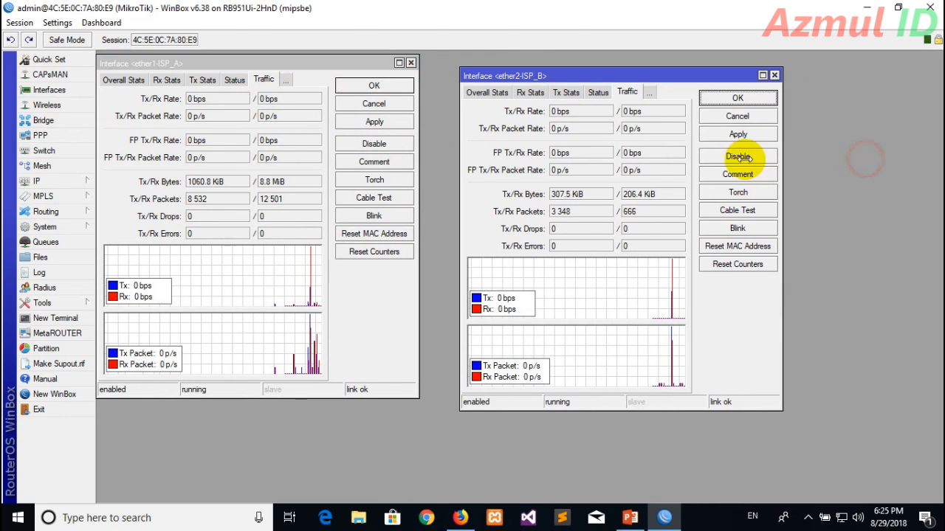
left_click_drag(633, 78, 499, 62)
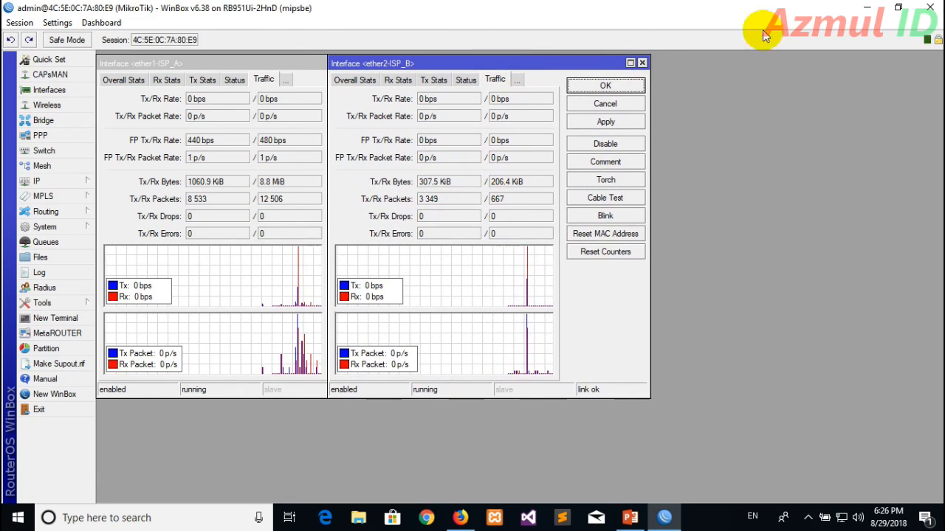
Restore WinBox to a smaller window beside the desktop icons and arrange it so both ISP traffic graphs can be watched.
left_click(896, 9)
left_click_drag(339, 11, 757, 16)
left_click_drag(639, 71, 620, 73)
left_click_drag(853, 74, 819, 71)
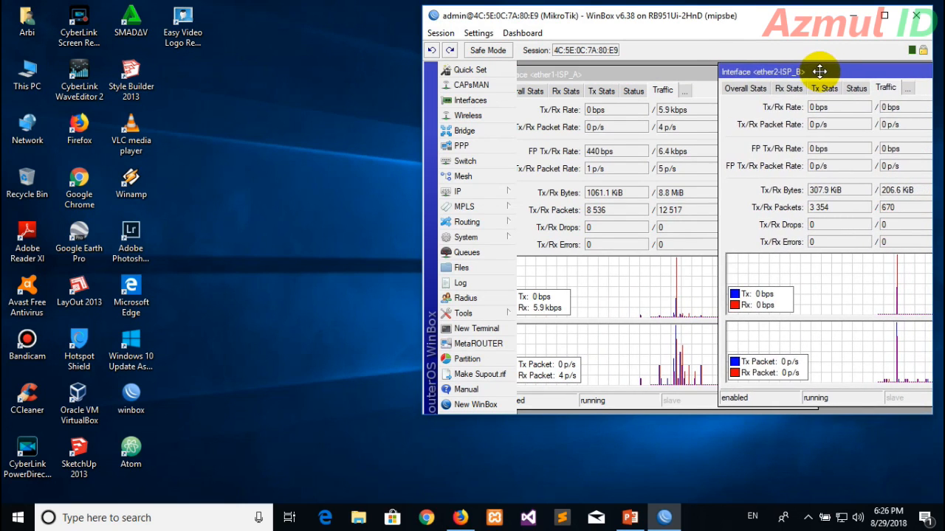
left_click(689, 76)
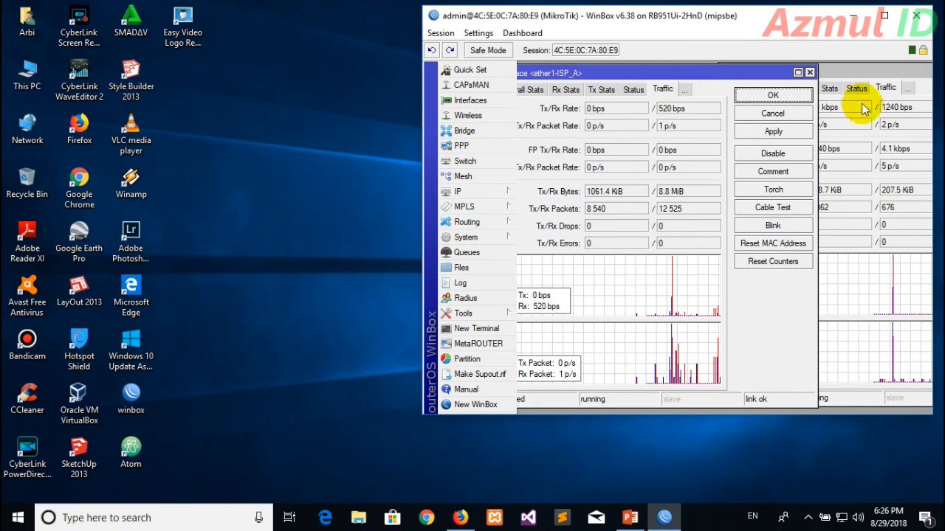
left_click(852, 80)
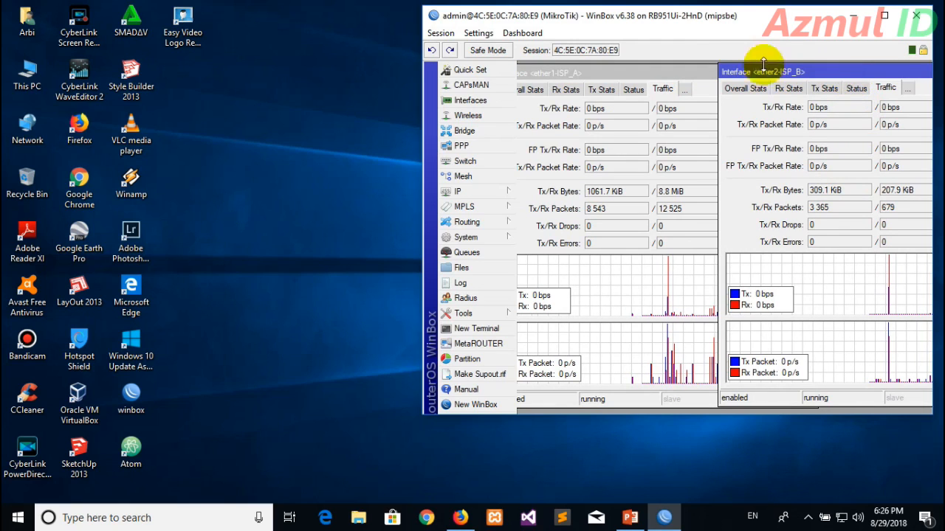
left_click_drag(651, 16, 633, 16)
left_click_drag(915, 129, 934, 125)
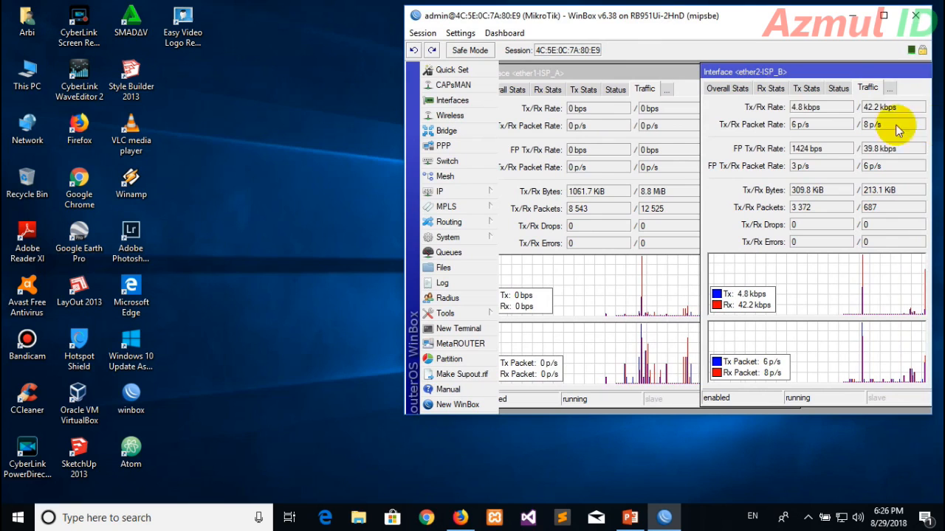
left_click_drag(668, 13, 694, 19)
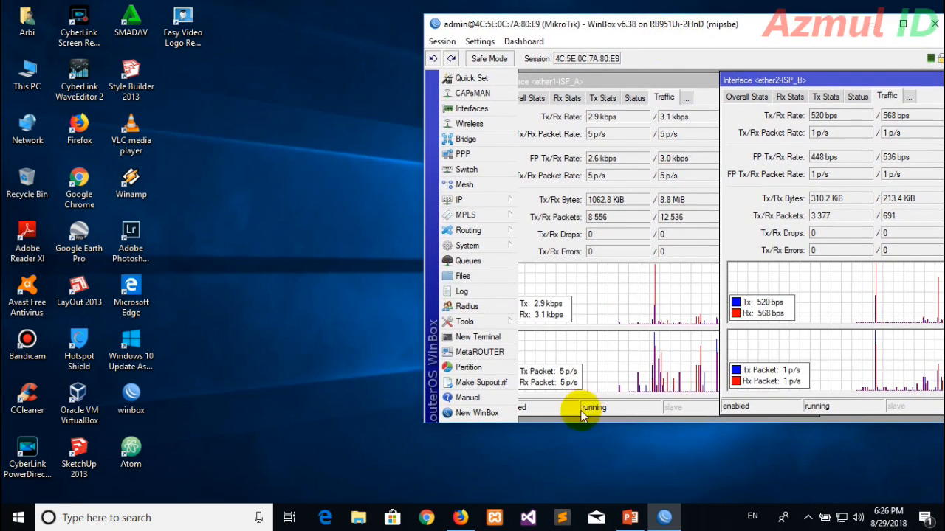
Switch to Firefox, search Google for speedtest and open the Speedtest by Ookla site.
left_click(460, 517)
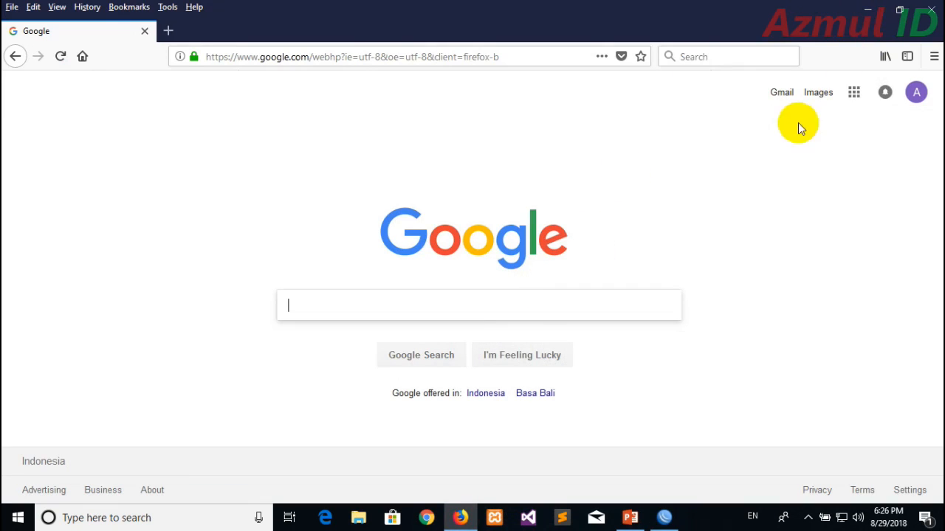
left_click(525, 304)
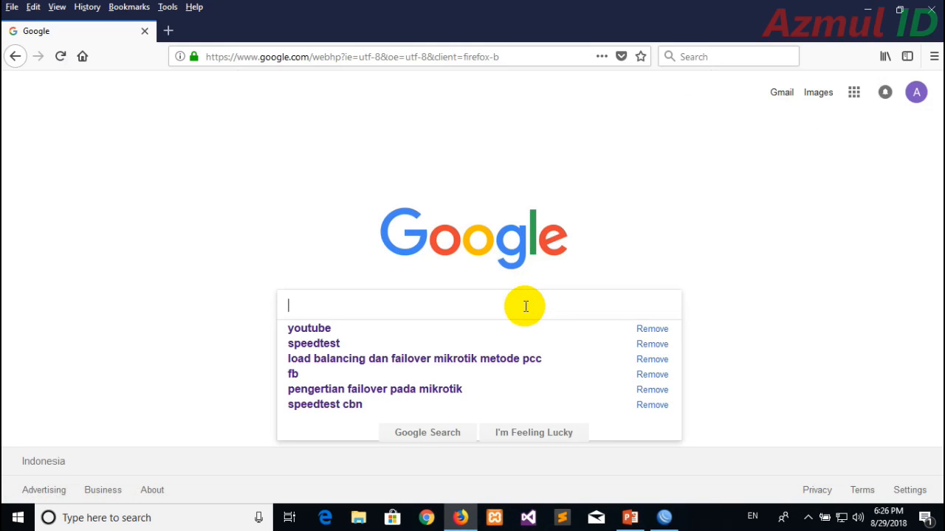
type("speedtest")
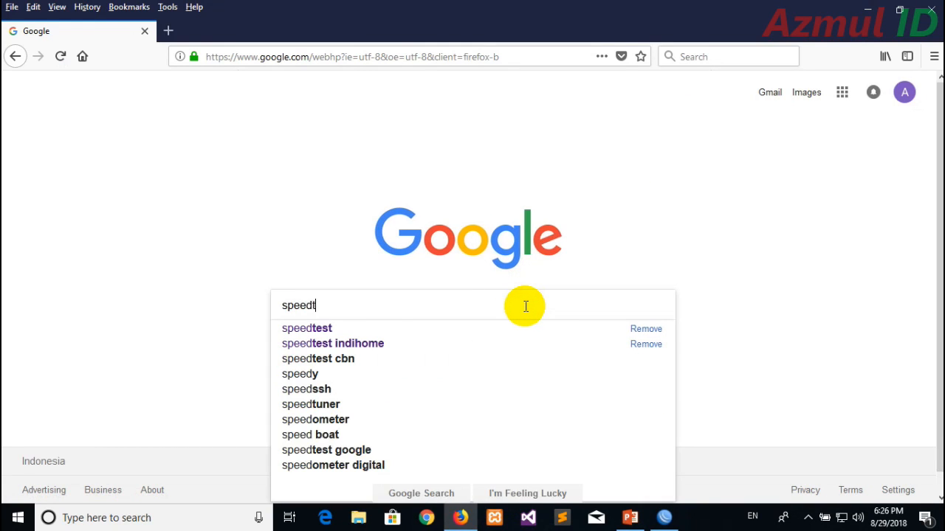
key("Return")
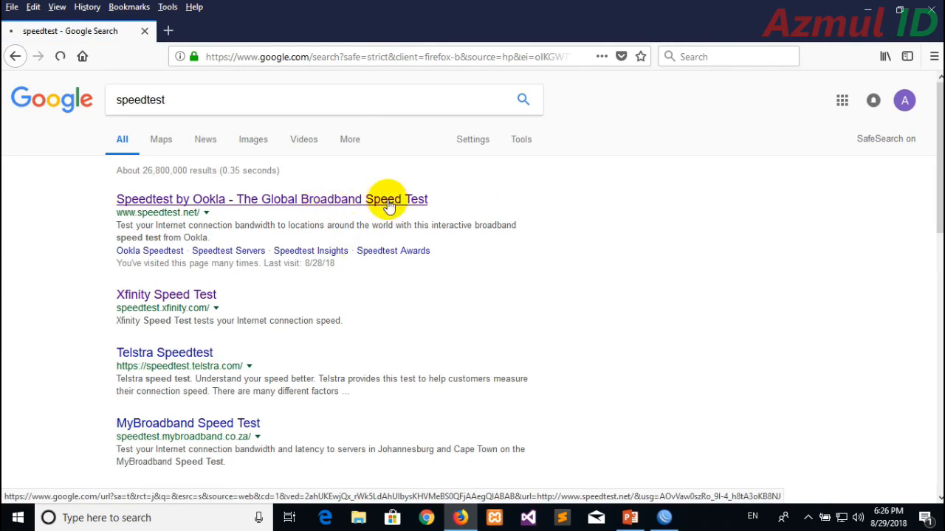
left_click(359, 196)
Restore Firefox to a smaller window beside the WinBox traffic graphs and bring the speed test's start control into view.
left_click(899, 9)
scroll(542, 237, "down", 3)
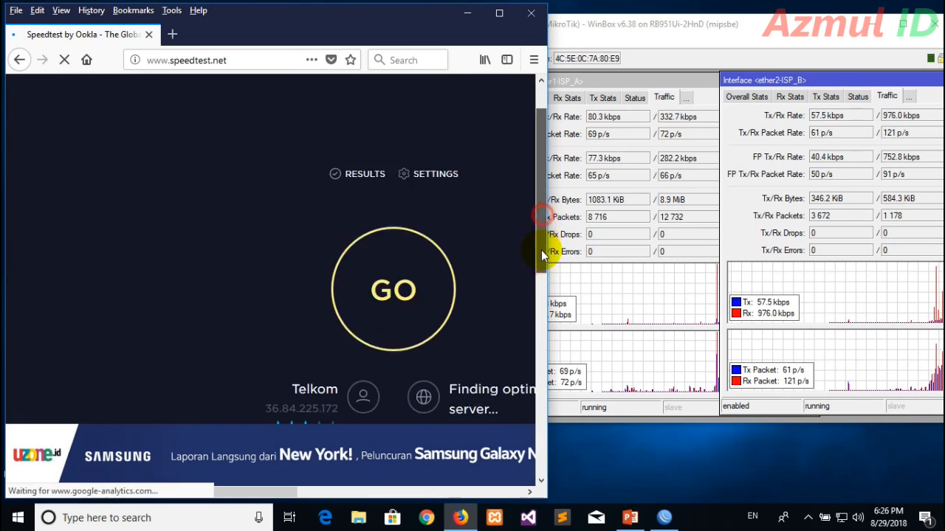
left_click_drag(260, 493, 339, 487)
left_click_drag(548, 234, 544, 205)
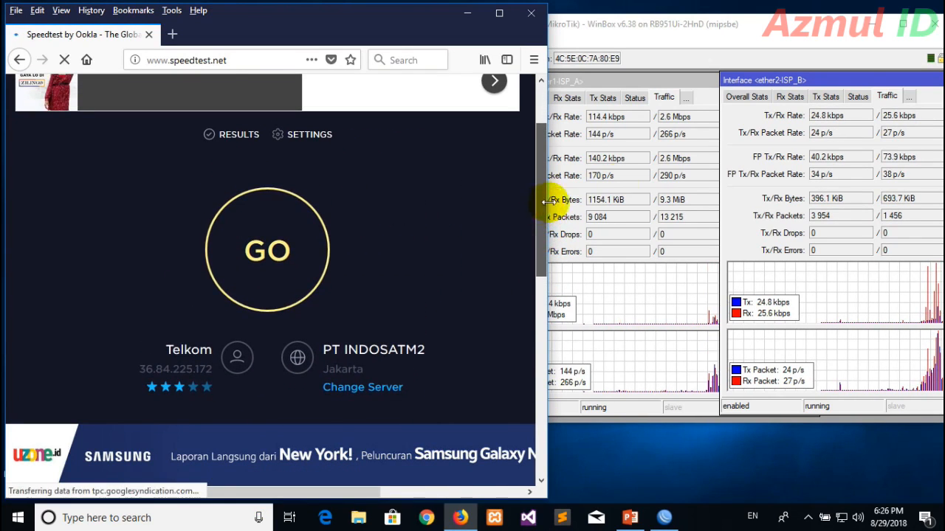
Run the Ookla speed test twice while watching the traffic graphs of both ISP interfaces.
left_click(286, 276)
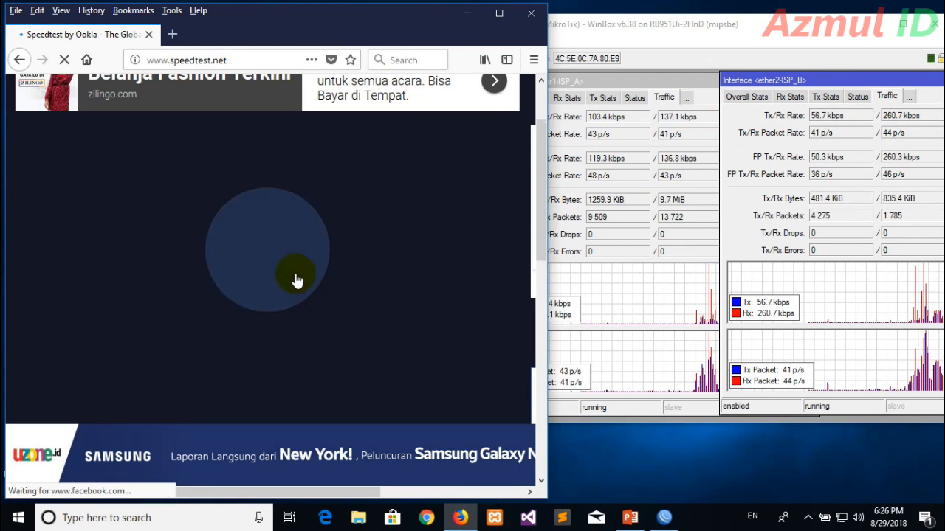
left_click_drag(540, 205, 534, 230)
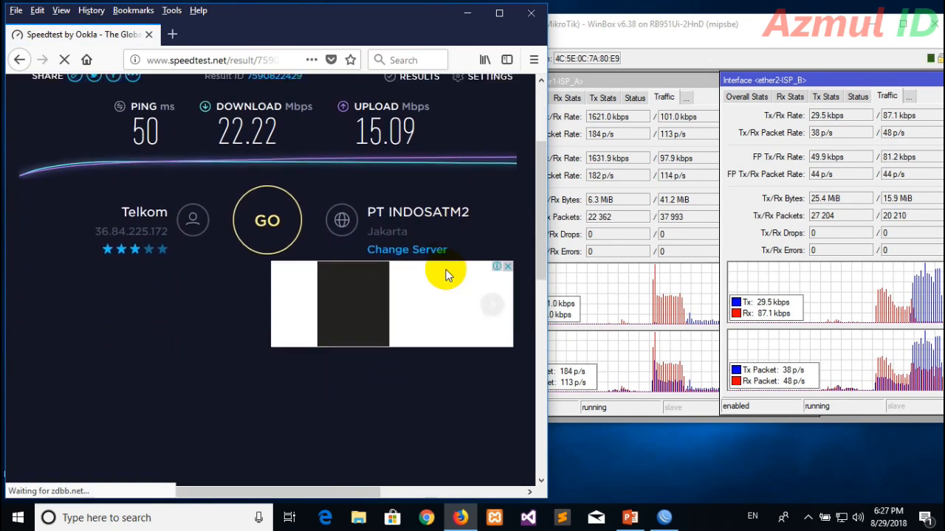
left_click(271, 309)
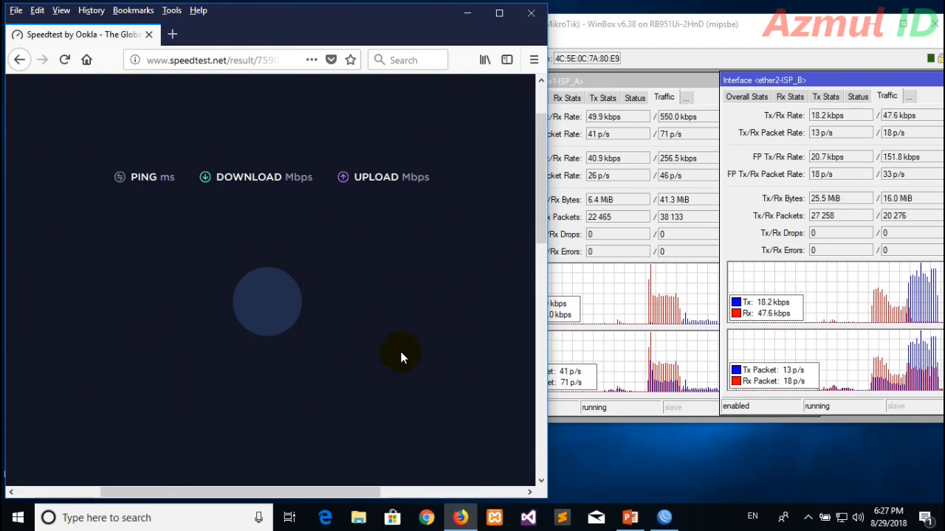
scroll(539, 203, "down", 2)
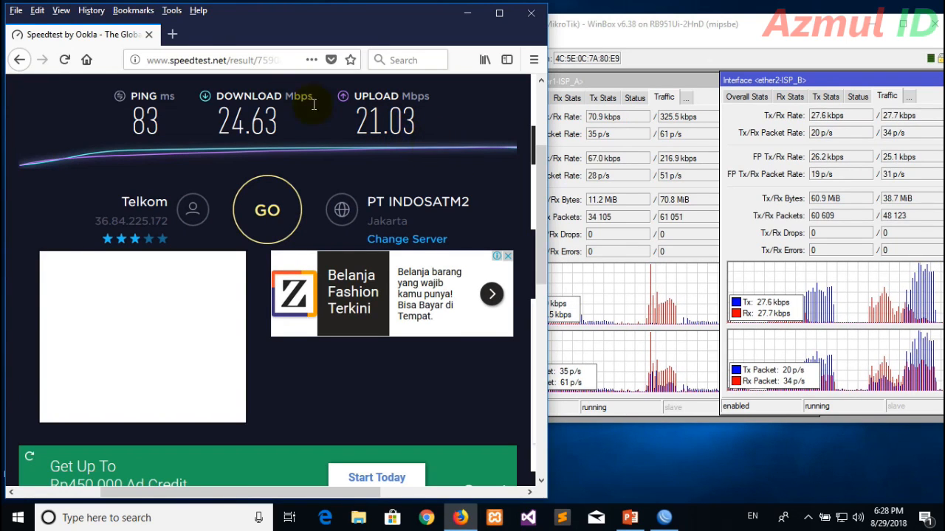
Open Google in a new tab of the maximized Firefox window and check both ISP traffic graphs in WinBox.
left_click(173, 34)
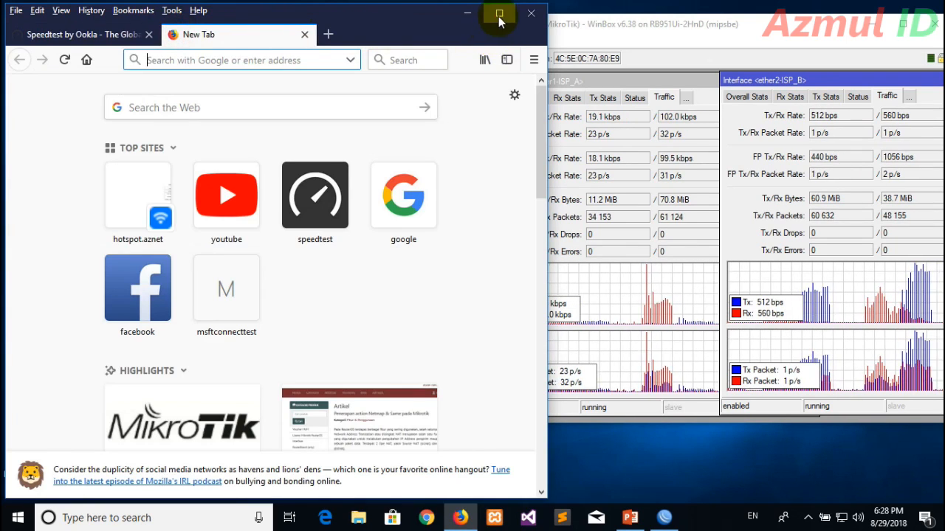
left_click(499, 14)
left_click(735, 58)
key("F5")
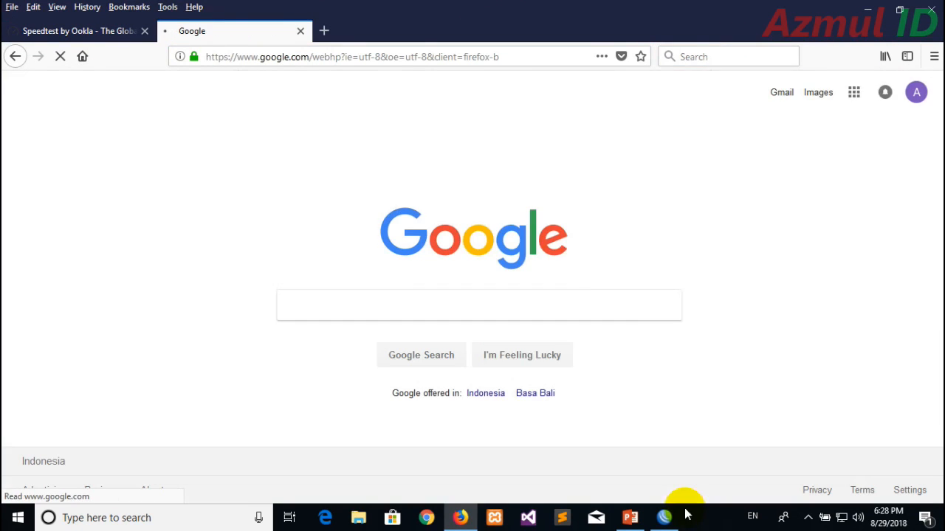
left_click(663, 519)
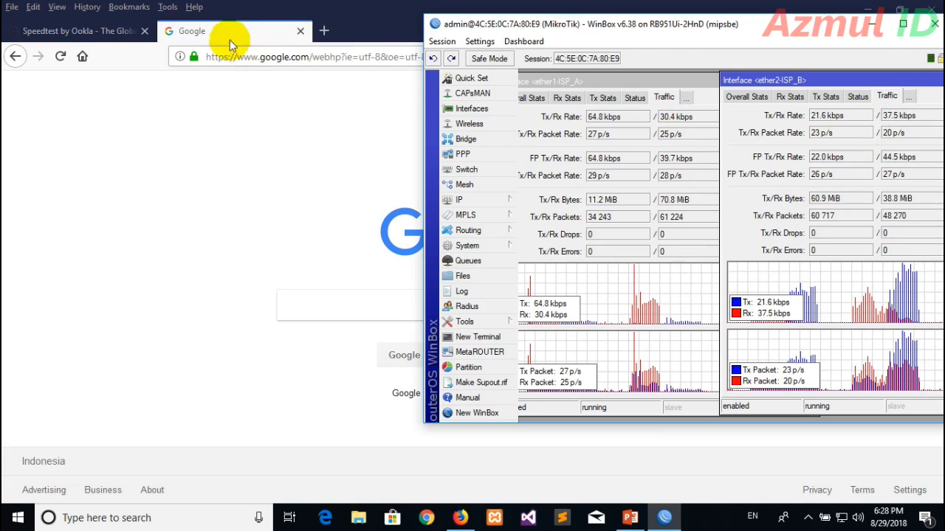
left_click(223, 35)
Search Google for youtube, open the YouTube site and check the traffic of both ISP interfaces in WinBox.
left_click(397, 303)
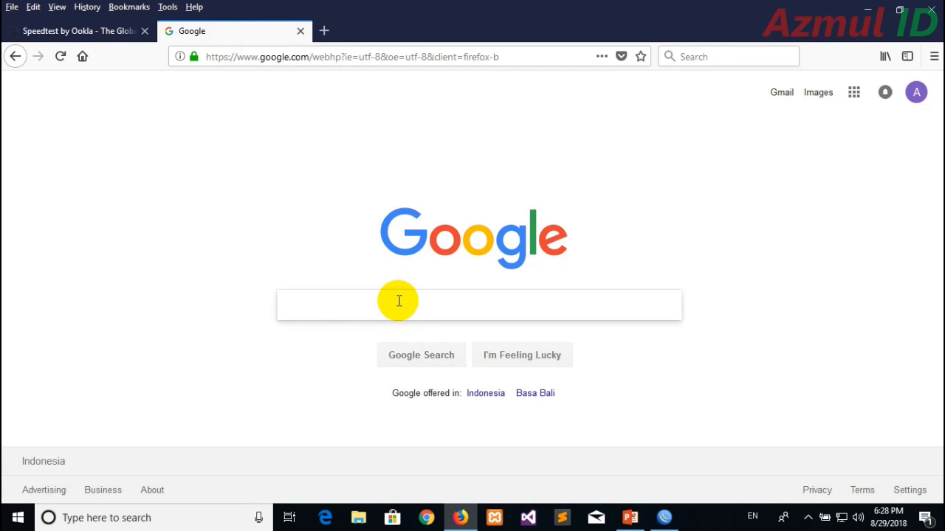
type("youtube")
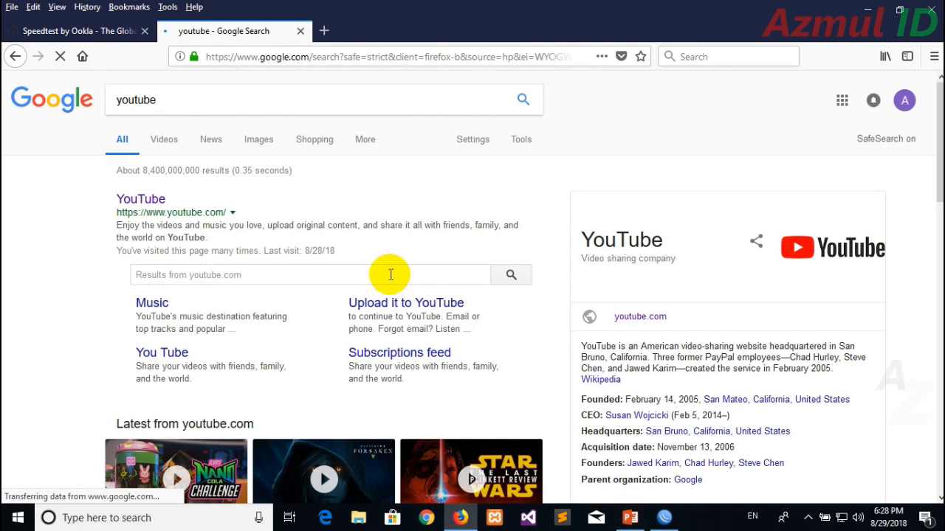
left_click(155, 210)
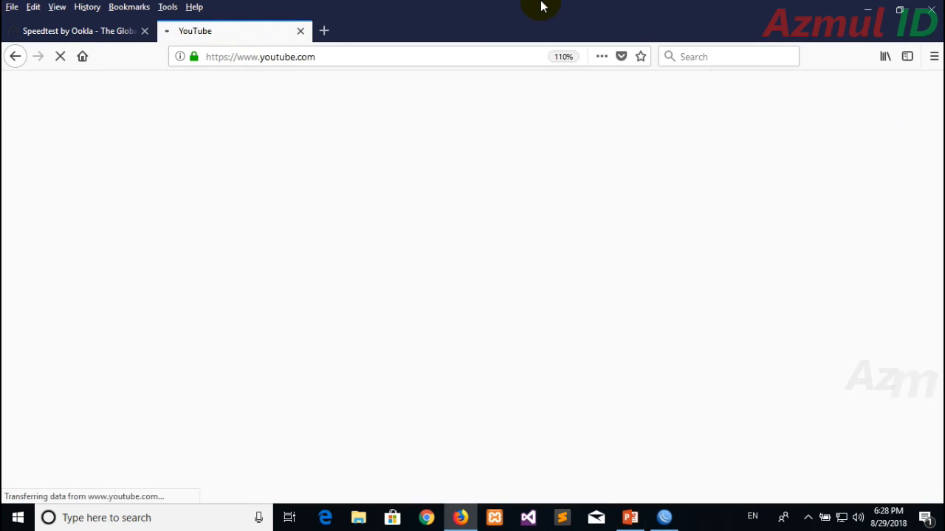
mouse_move(541, 8)
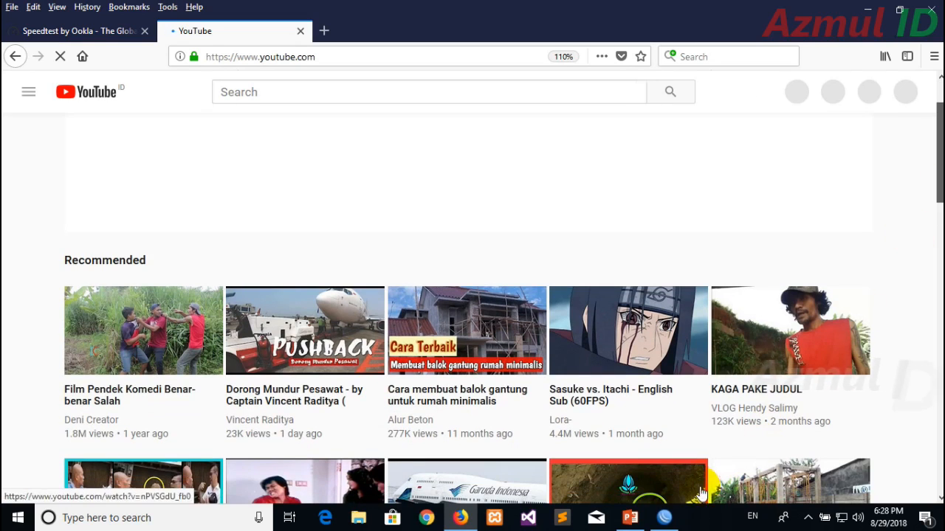
left_click(664, 518)
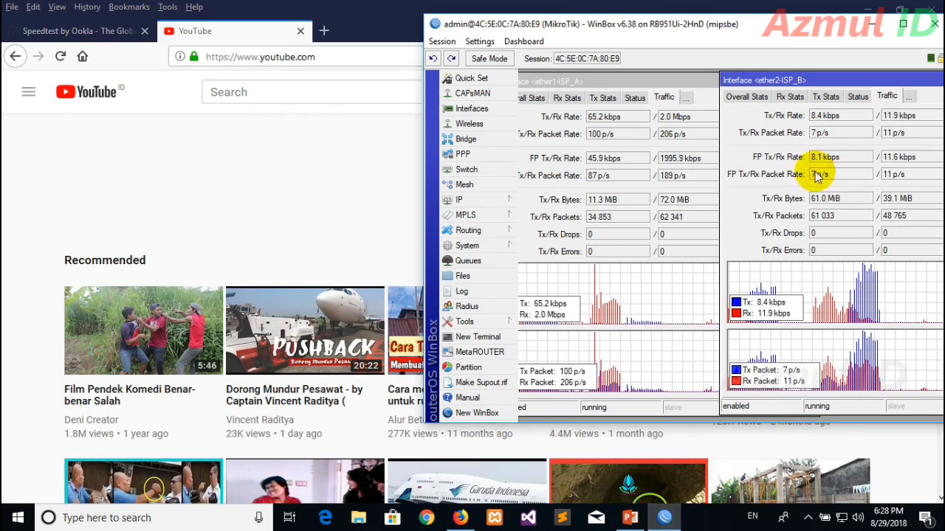
left_click(240, 34)
Play the recommended video "Film Pendek Komedi Benar-benar Salah" and watch both ISP traffic graphs in WinBox.
scroll(738, 195, "down", 2)
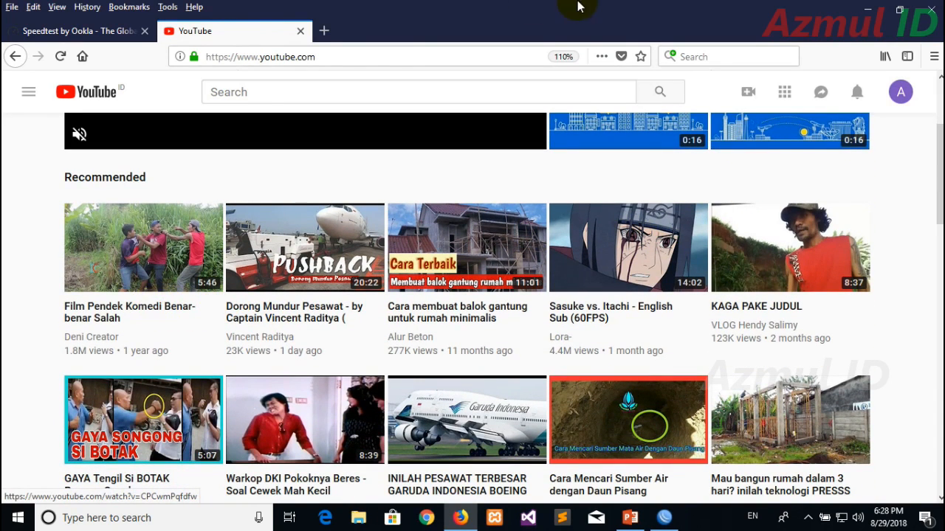
left_click(196, 246)
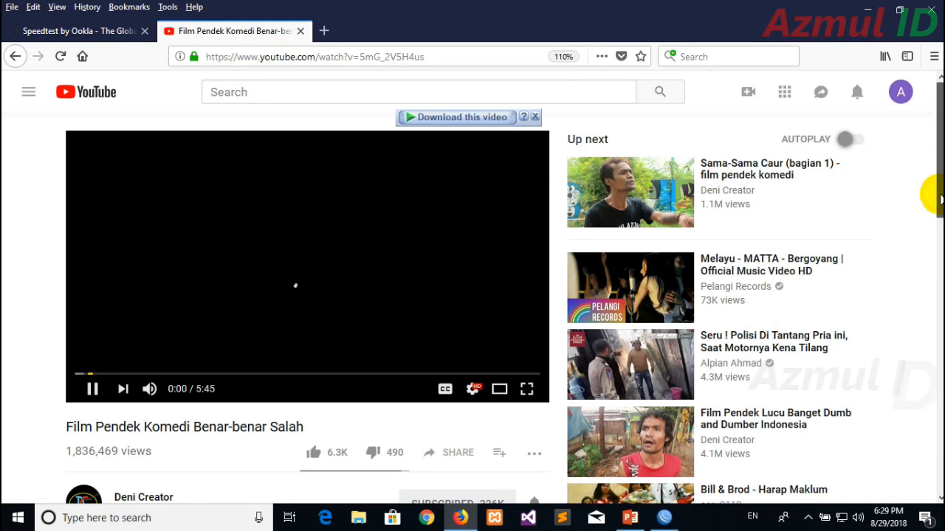
left_click(664, 518)
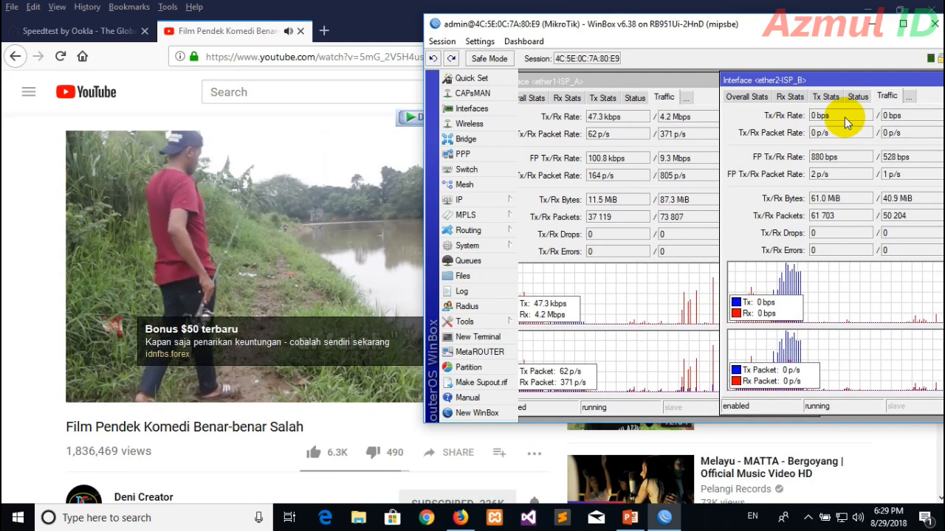
Close the YouTube tab, minimize Firefox and maximize the WinBox window.
left_click(301, 31)
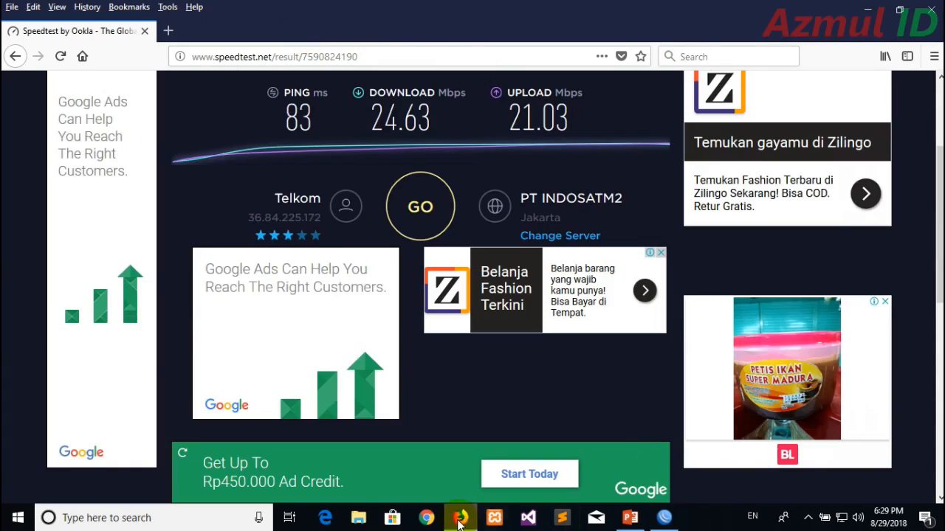
left_click(460, 517)
left_click_drag(724, 24, 553, 20)
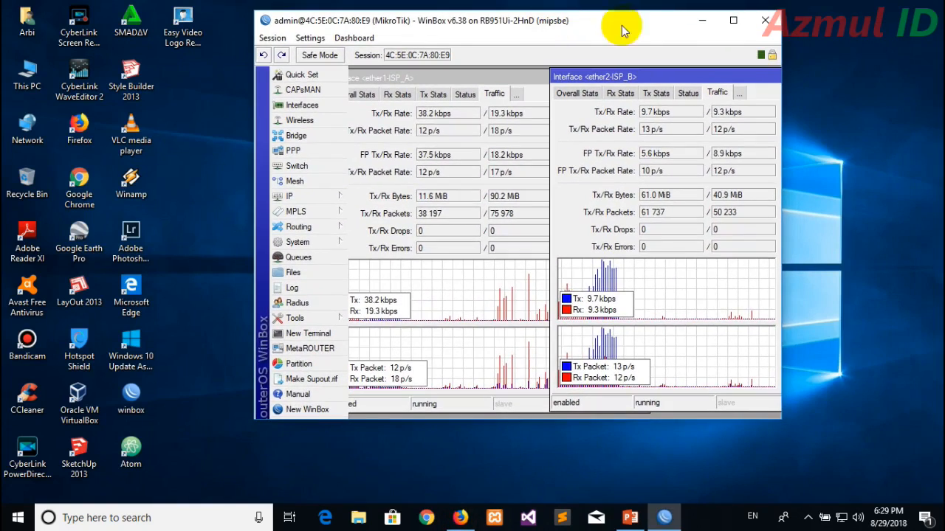
left_click(742, 28)
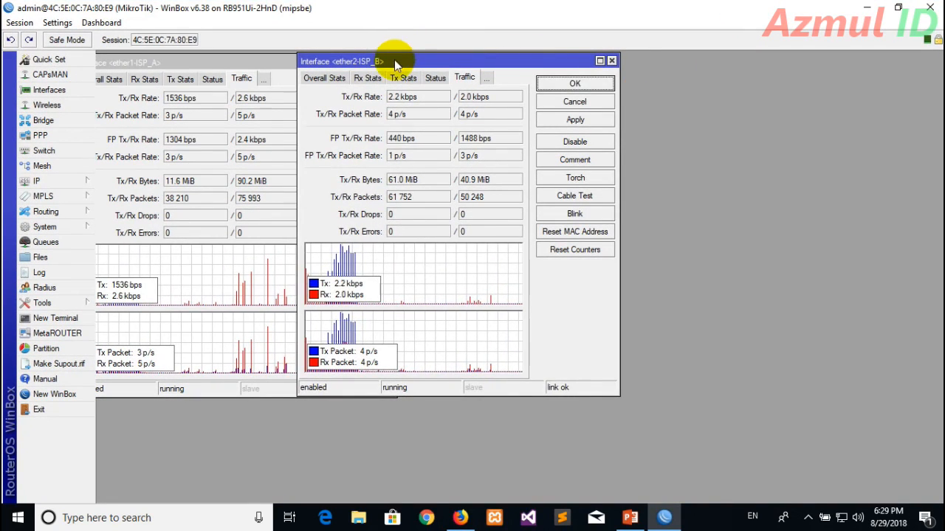
Space the ether1-ISP_A and ether2-ISP_B traffic windows side by side without overlap.
left_click_drag(416, 61, 621, 62)
left_click_drag(241, 65, 314, 67)
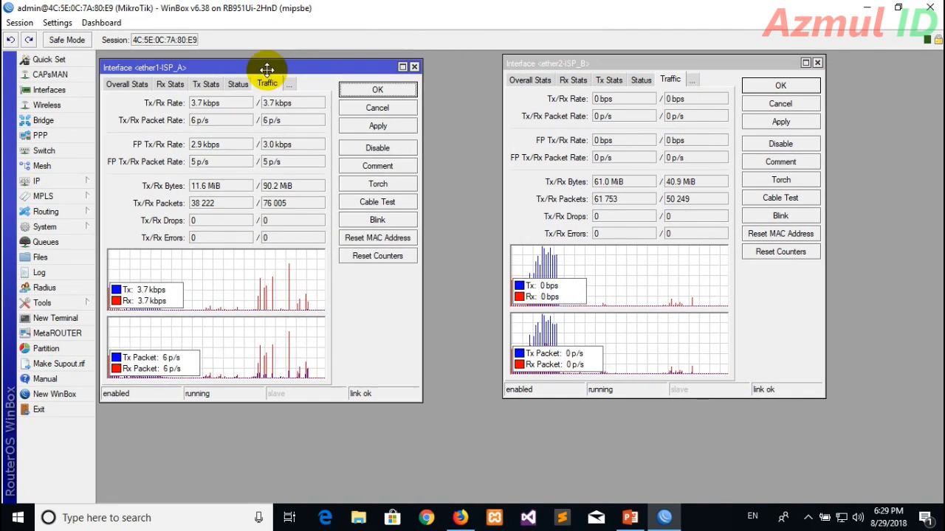
left_click(526, 64)
left_click_drag(526, 64, 506, 67)
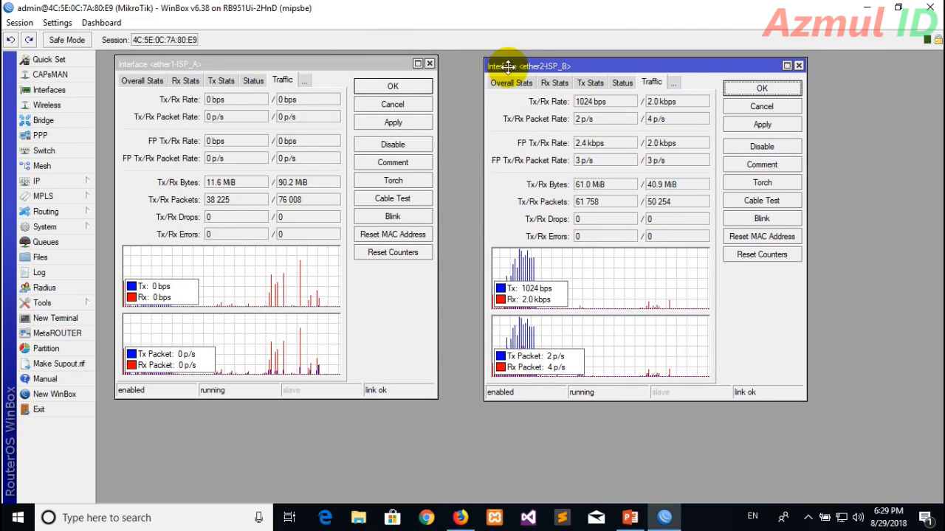
Disable the ether1-ISP_A interface and open the interface list in front of the traffic windows.
left_click(408, 146)
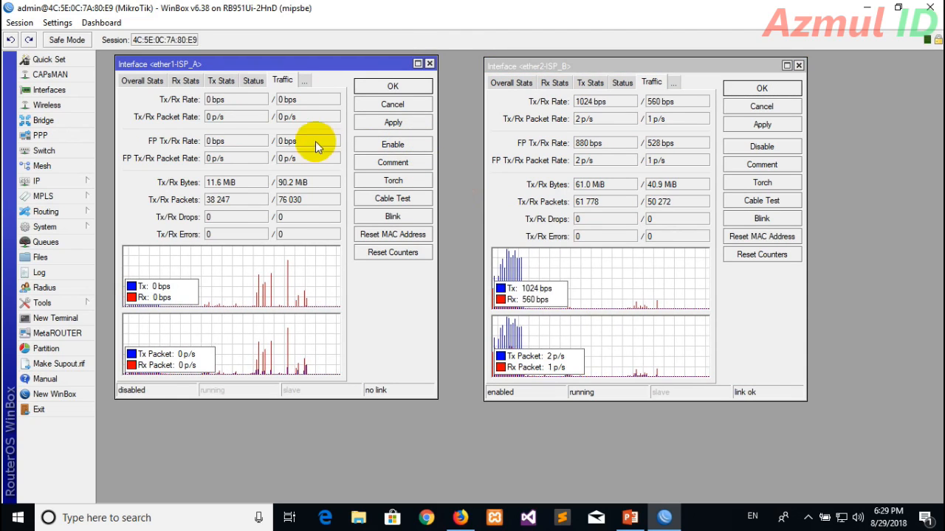
left_click(51, 90)
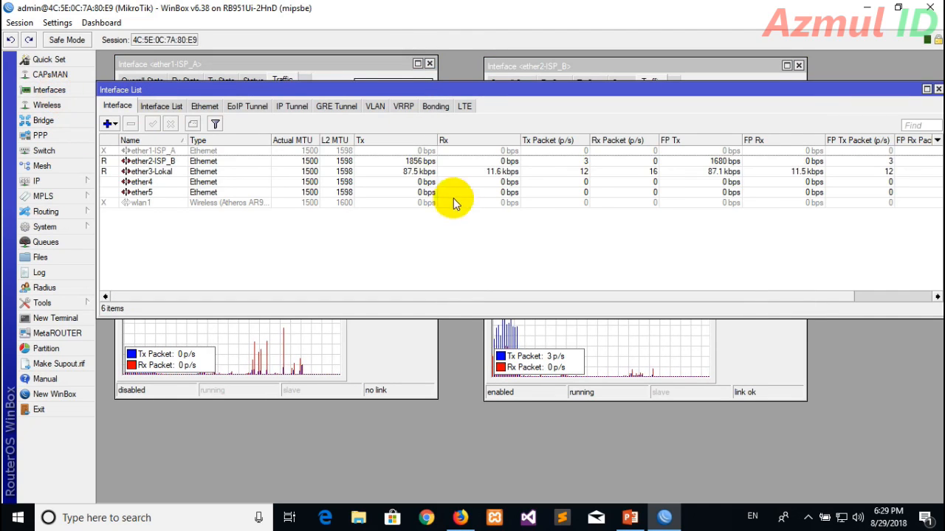
left_click(347, 77)
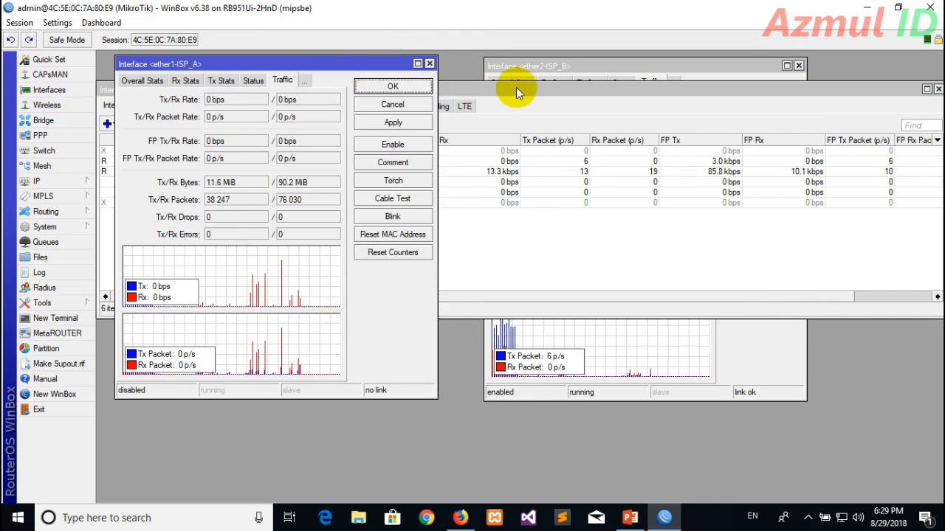
left_click(504, 268)
left_click_drag(433, 90, 438, 110)
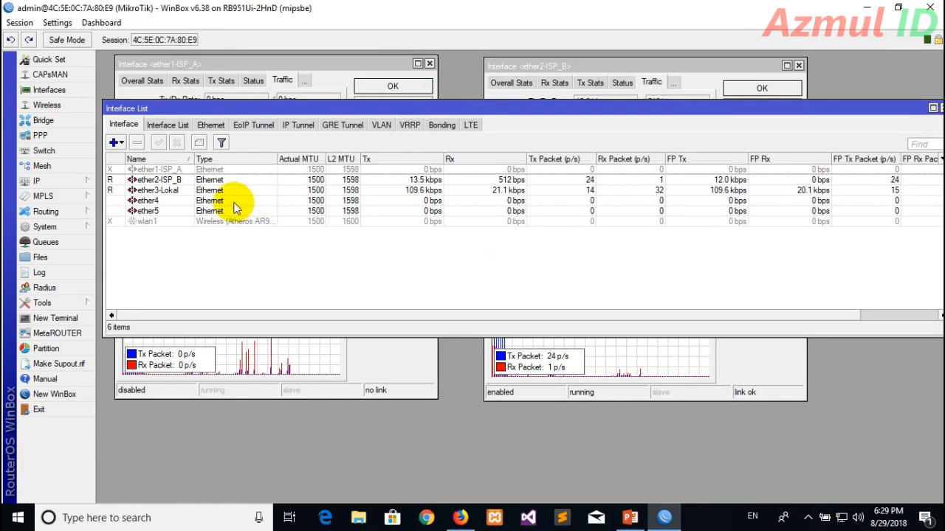
Enable ether1-ISP_A from the interface list and disable it again.
left_click(178, 170)
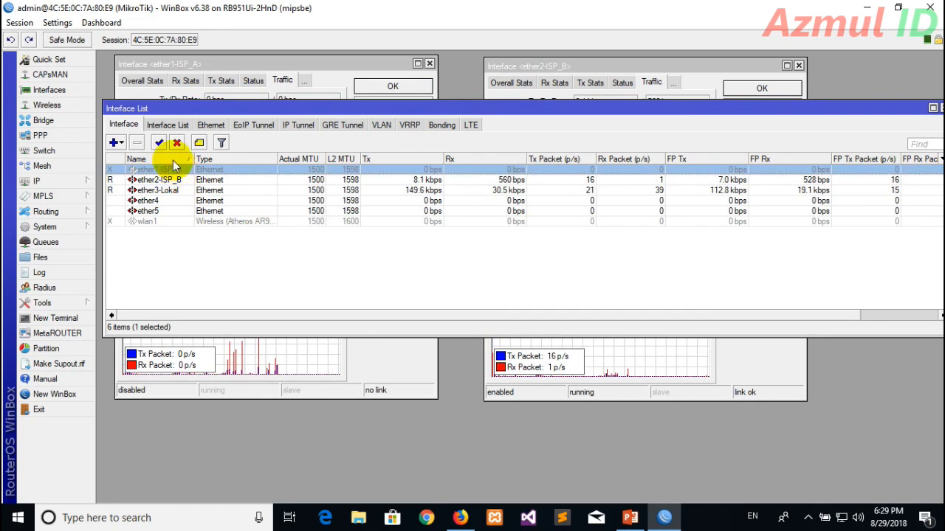
left_click(159, 143)
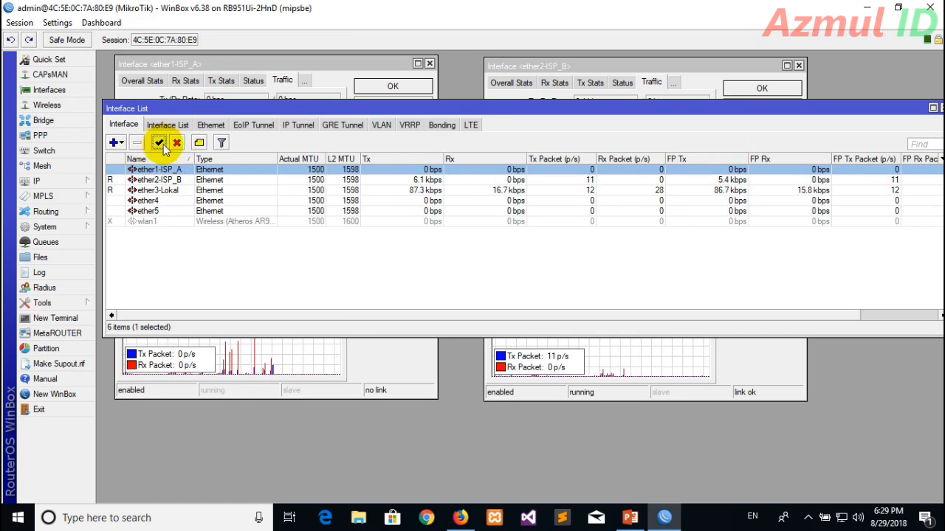
left_click(176, 144)
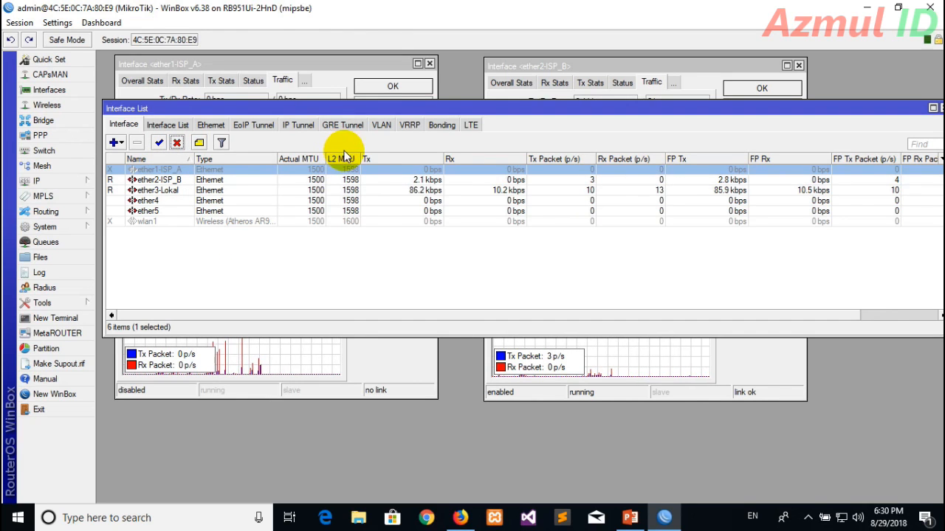
Switch to Firefox and load the Google home page in a new tab.
left_click(460, 513)
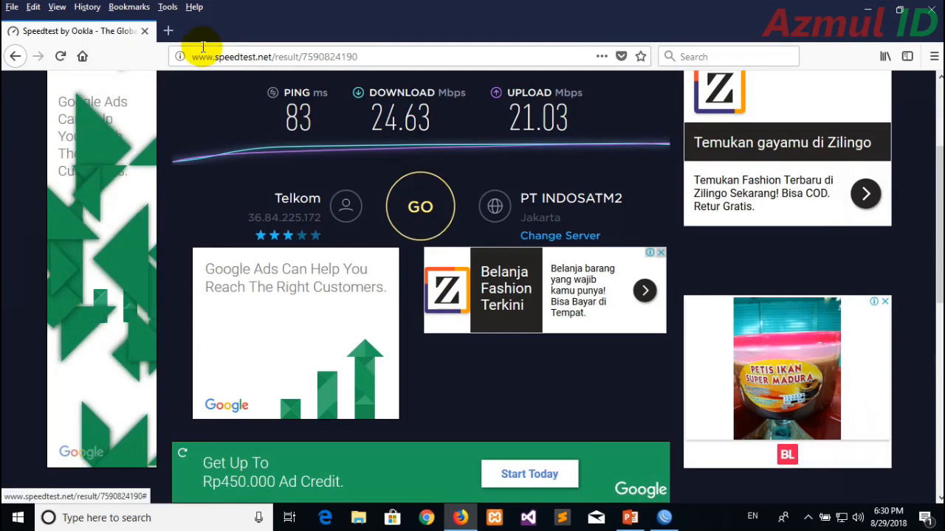
left_click(167, 31)
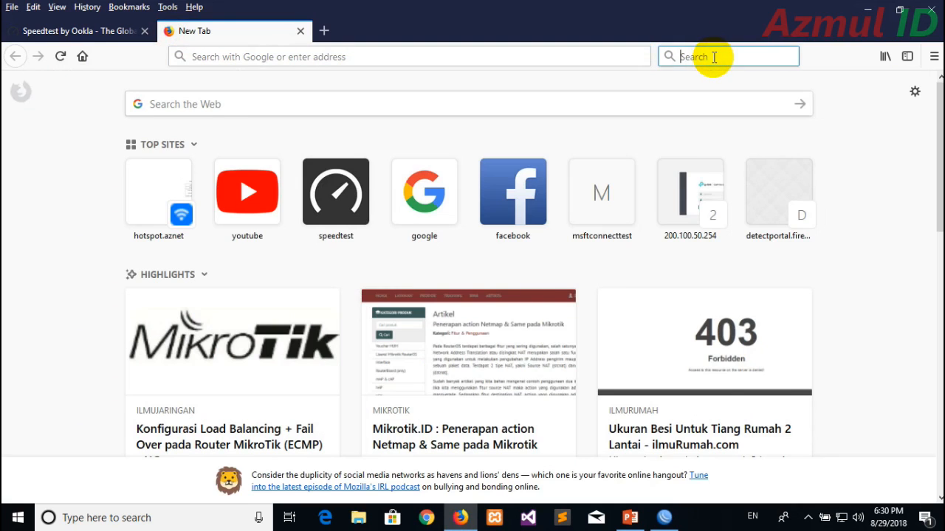
key("Return")
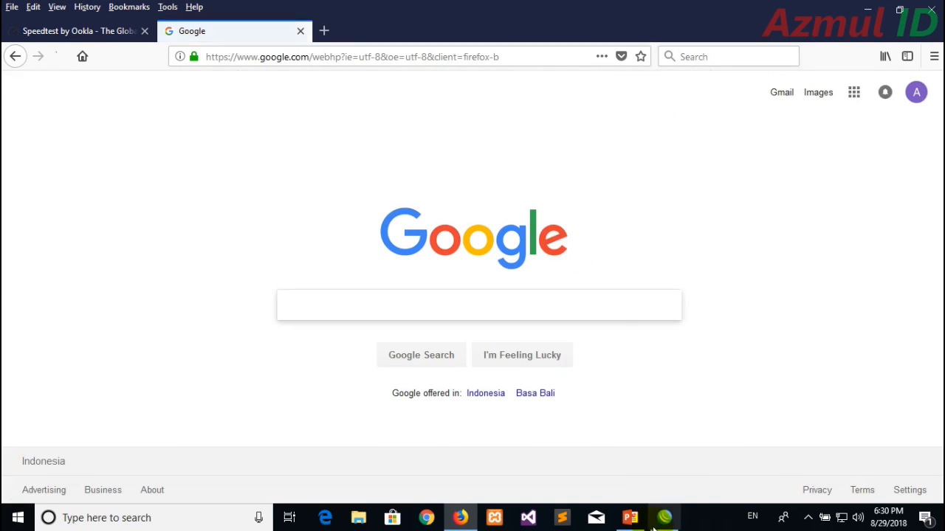
left_click(655, 524)
left_click(462, 518)
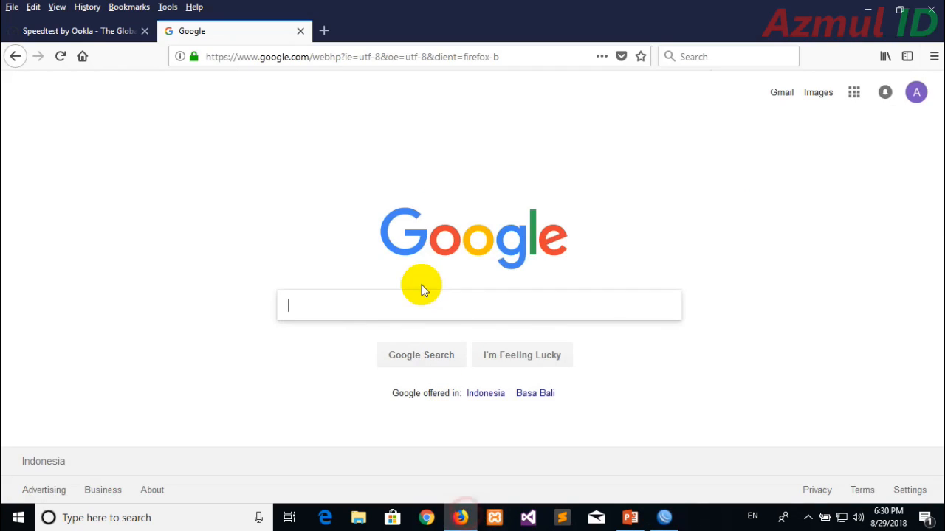
Search Google for youtube and open the YouTube result.
left_click(425, 305)
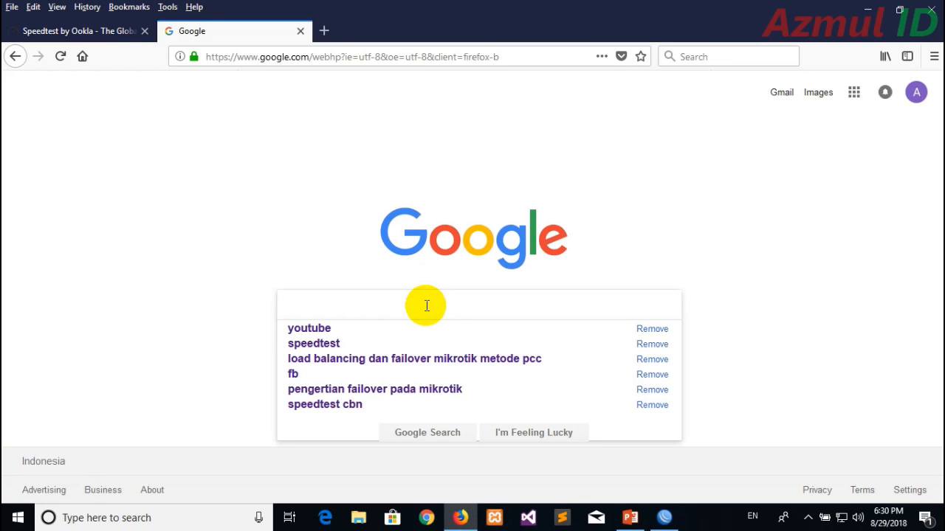
type("youtube")
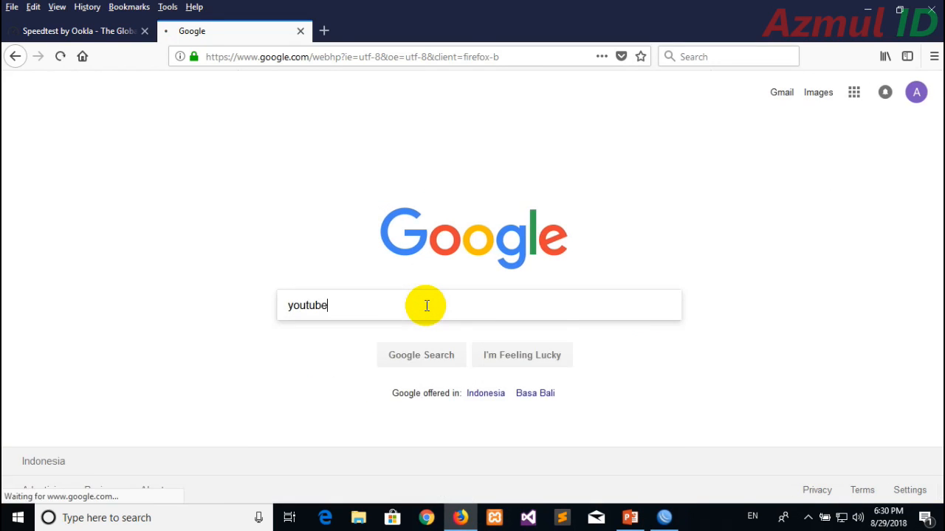
key("Return")
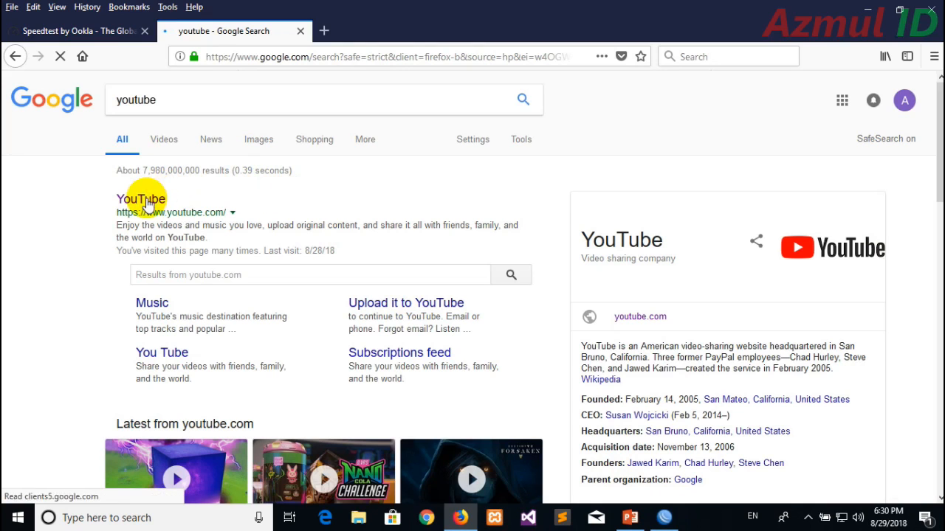
left_click(139, 200)
Switch to WinBox and bring the ether2-ISP_B and ether1-ISP_A traffic windows in front of the interface list.
left_click(666, 517)
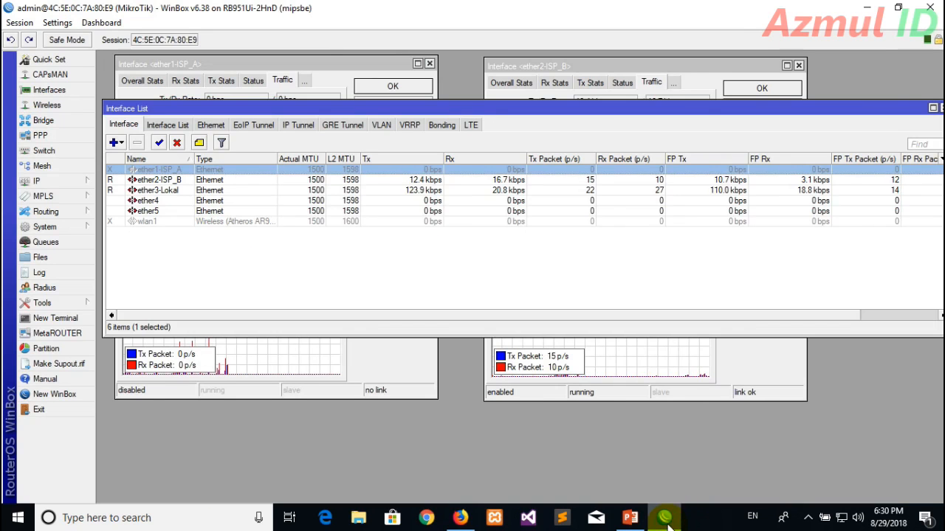
left_click(691, 74)
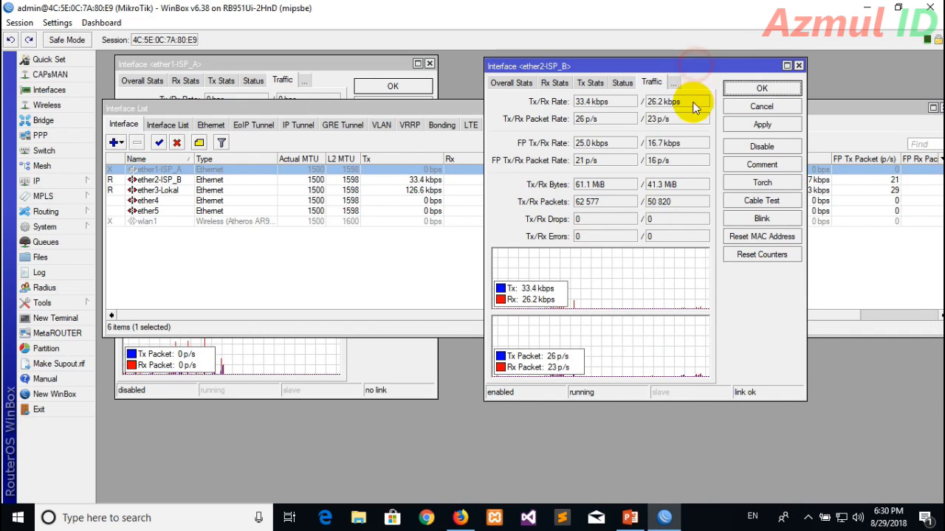
left_click(341, 64)
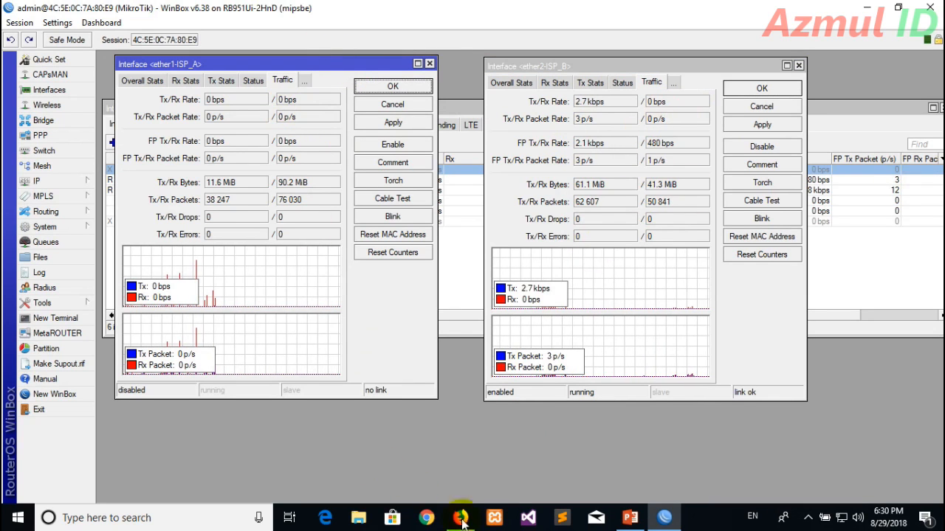
Return to Firefox, open YouTube from the Google results again, and minimize the browser to view the traffic windows.
left_click(460, 518)
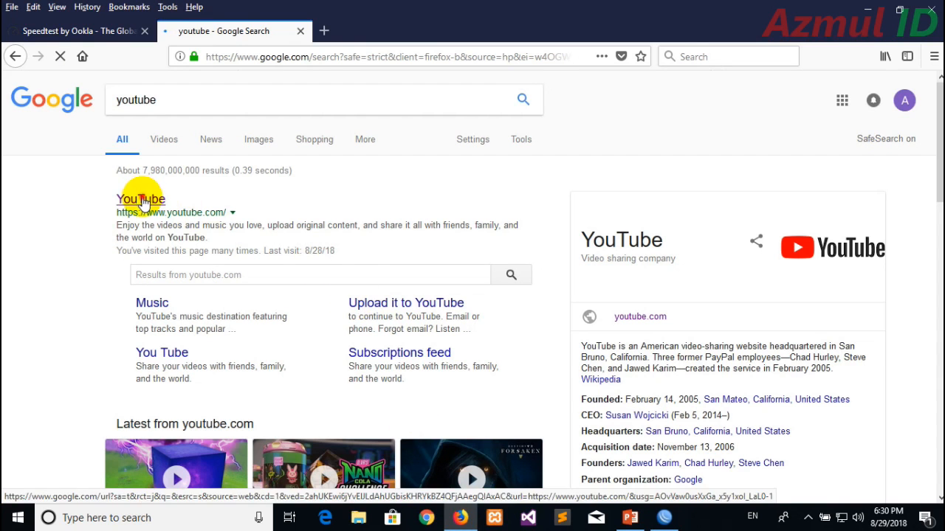
left_click(595, 484)
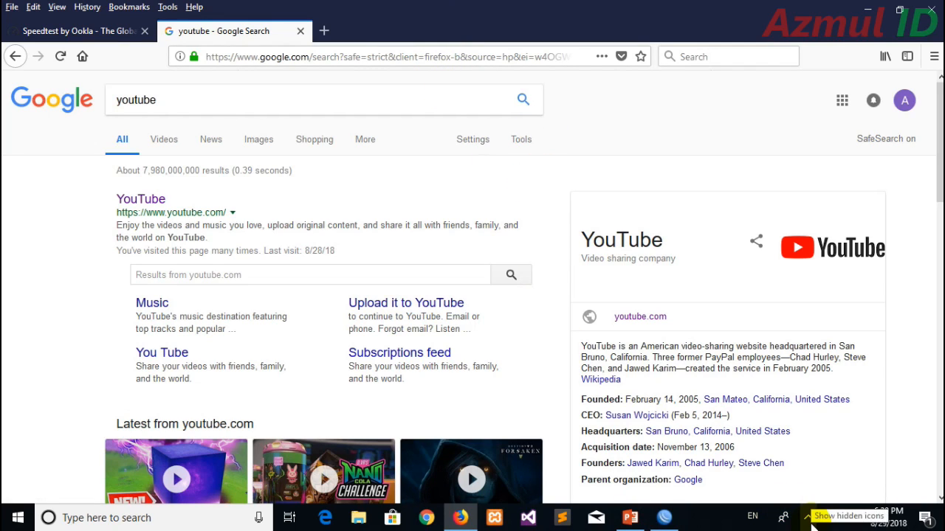
left_click(124, 197)
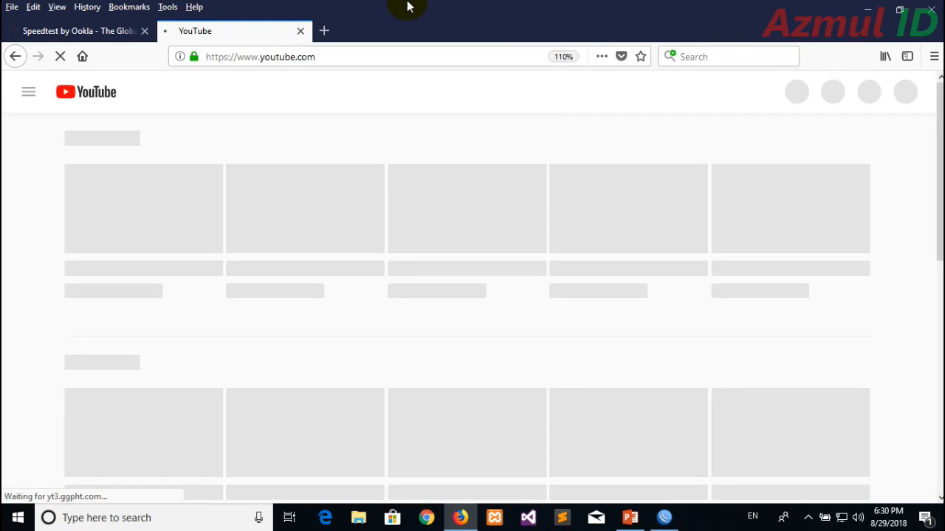
left_click(861, 7)
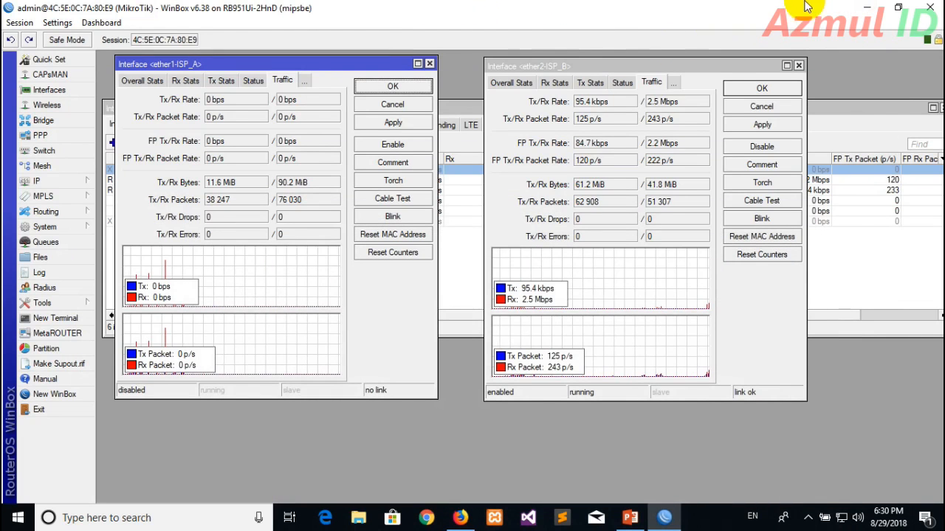
Compare the YouTube home page in Firefox with the interface traffic in WinBox, and close the YouTube tab.
left_click(460, 518)
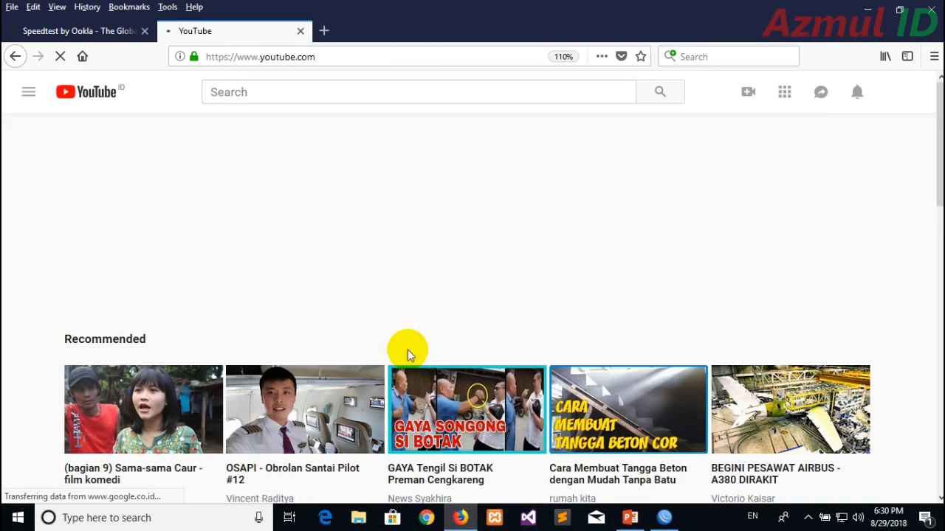
scroll(462, 312, "down", 3)
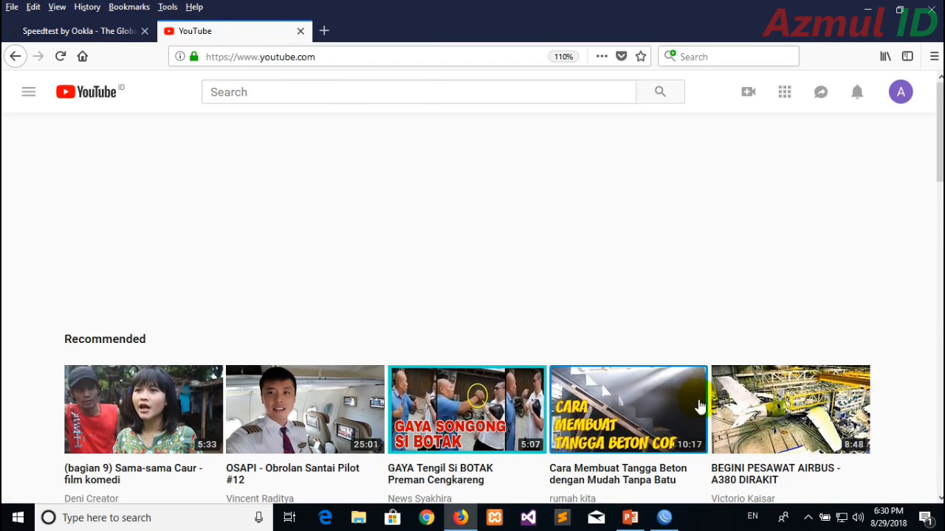
left_click(665, 523)
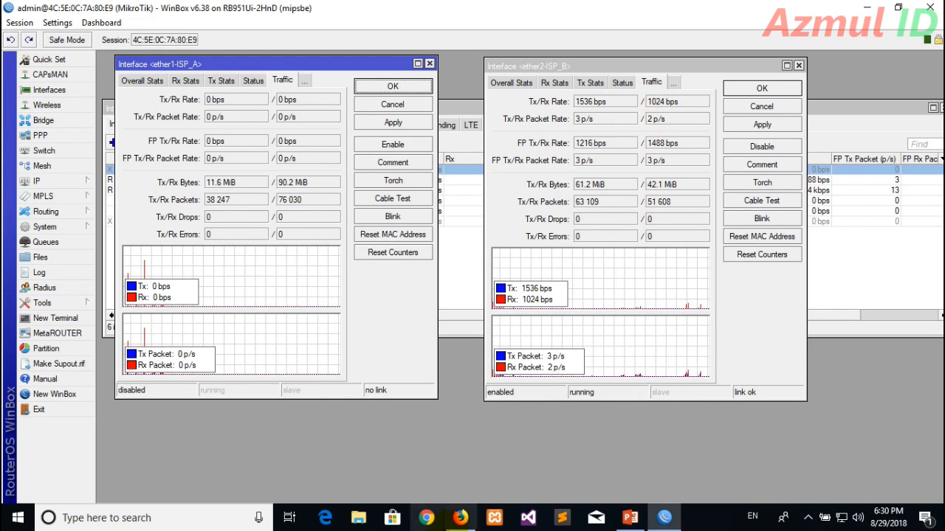
left_click(460, 518)
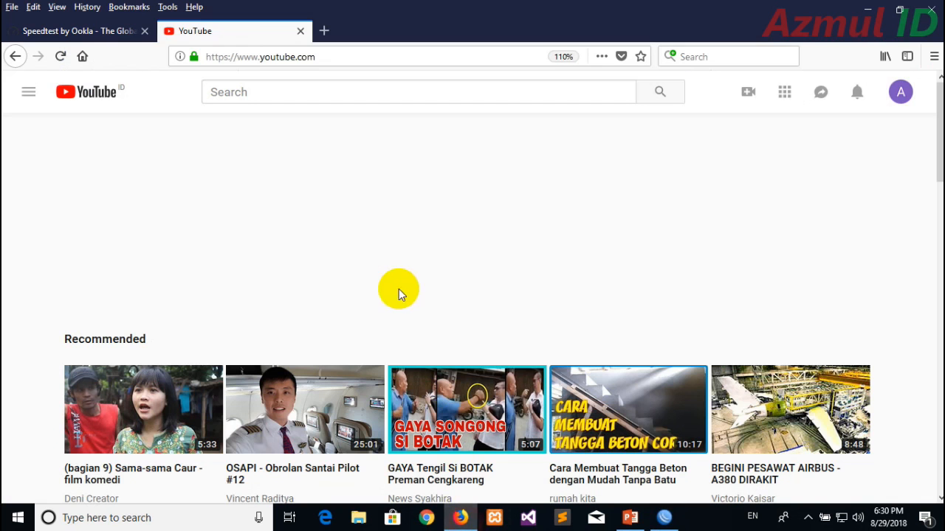
left_click(299, 33)
left_click(460, 518)
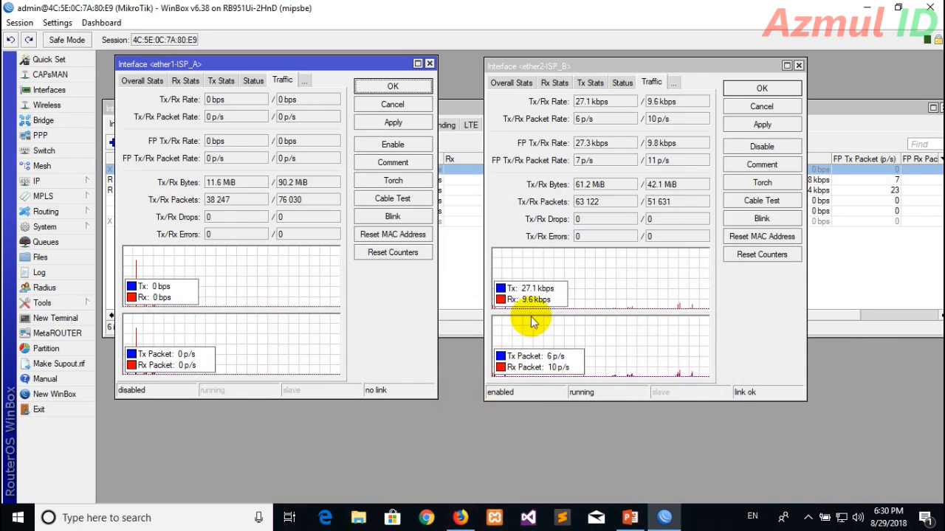
Enable the ether1-ISP_A interface, disable ether2-ISP_B, and bring the interface list to the front.
left_click(395, 149)
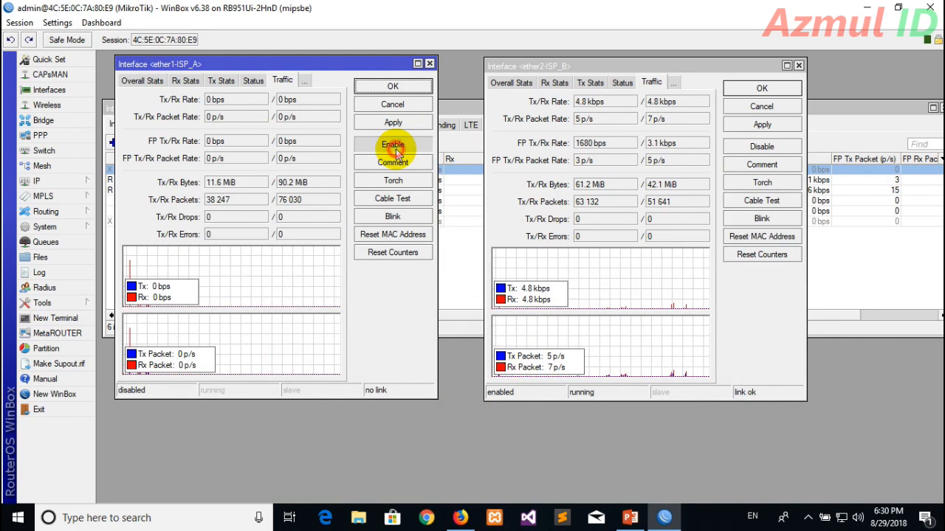
left_click(754, 148)
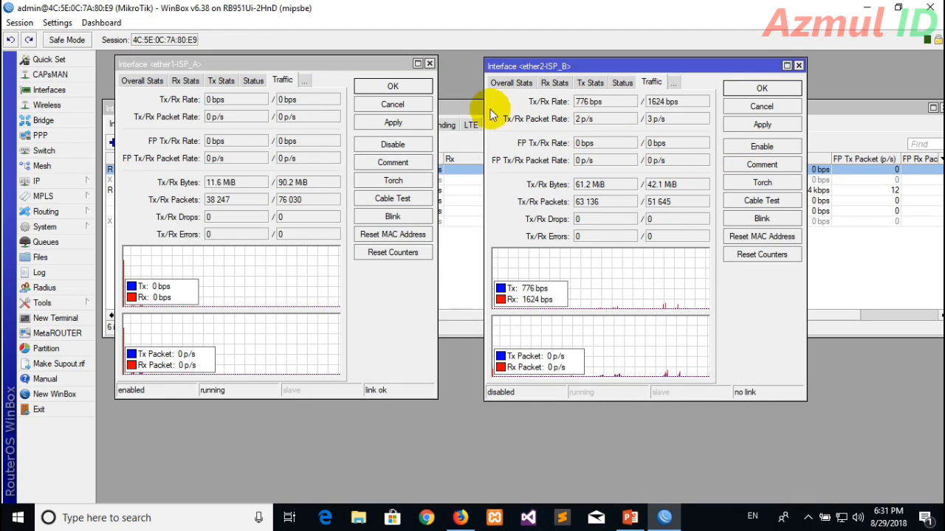
left_click(468, 109)
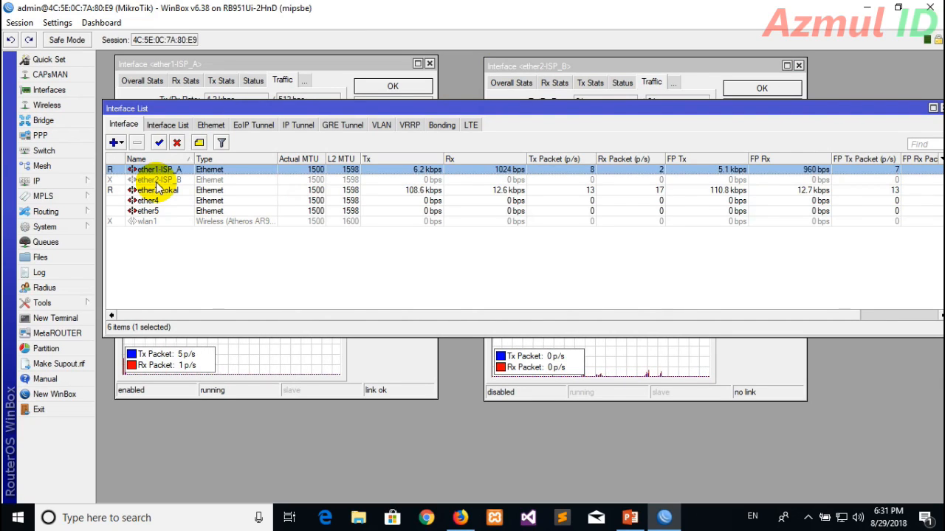
Switch to Firefox and start loading Google in a new tab with ether2-ISP_B disabled.
mouse_move(469, 519)
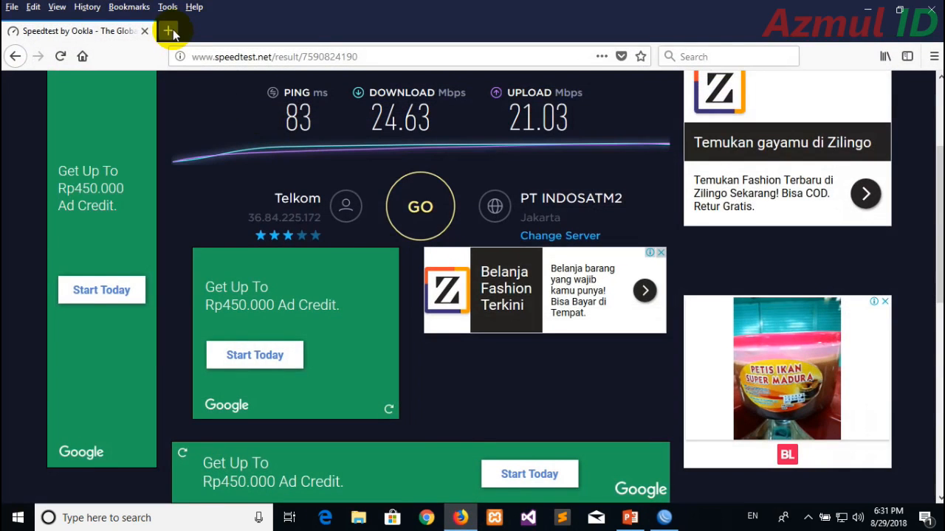
left_click(168, 31)
left_click(723, 58)
key("Return")
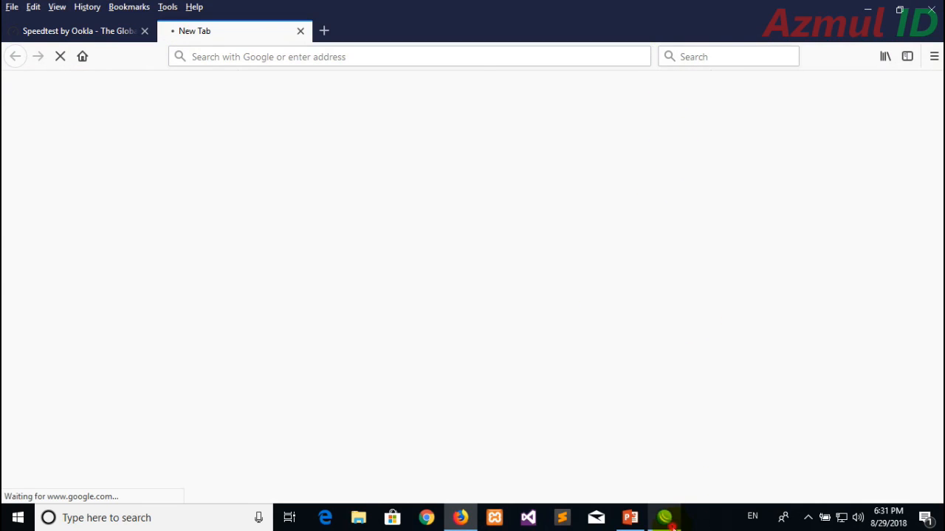
Bring both ISP traffic windows to the front in WinBox and compare their traffic with the page loading in Firefox.
left_click(665, 516)
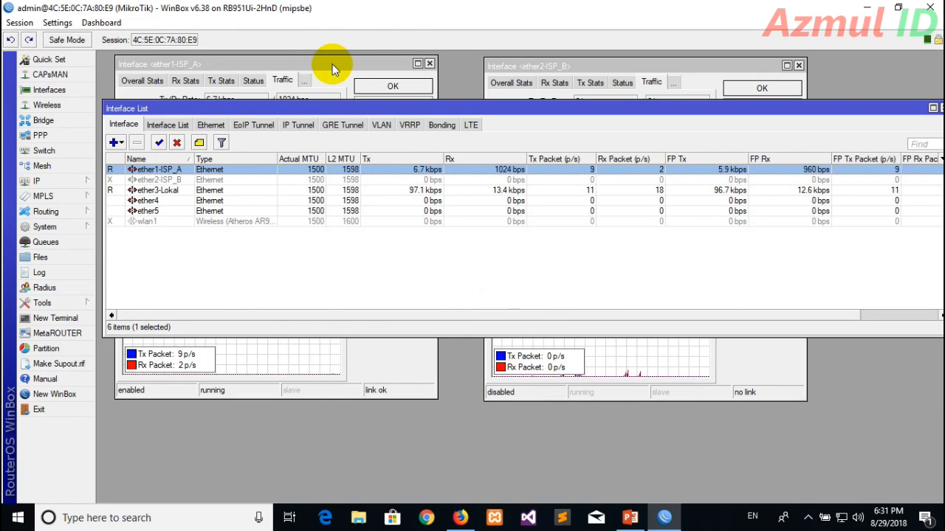
left_click(329, 81)
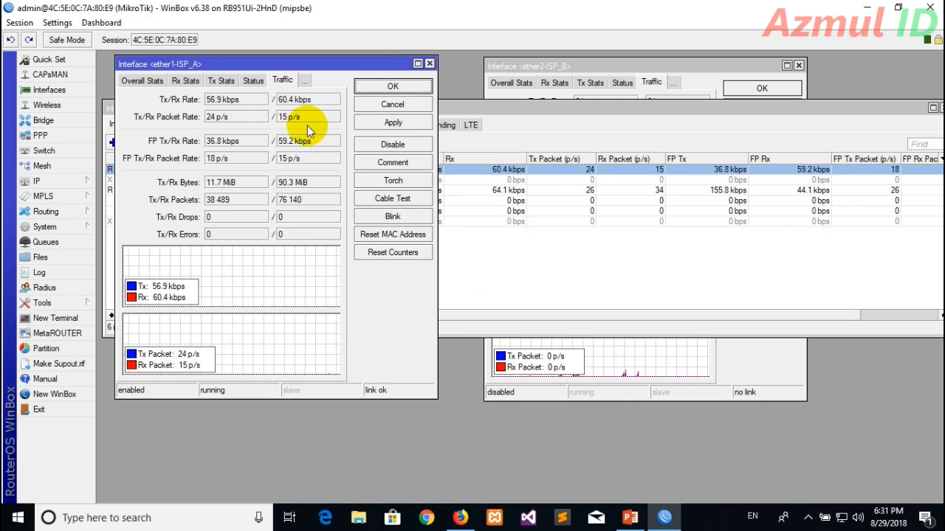
left_click(668, 65)
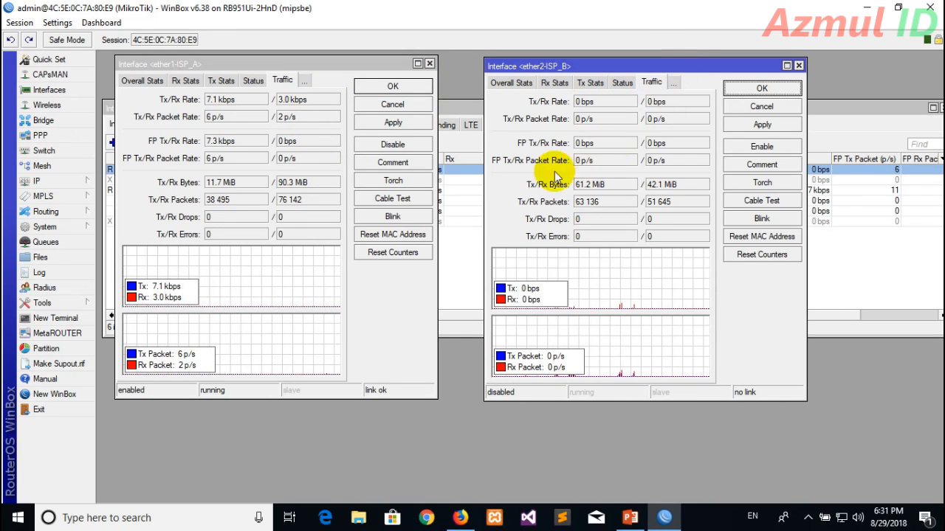
left_click(460, 517)
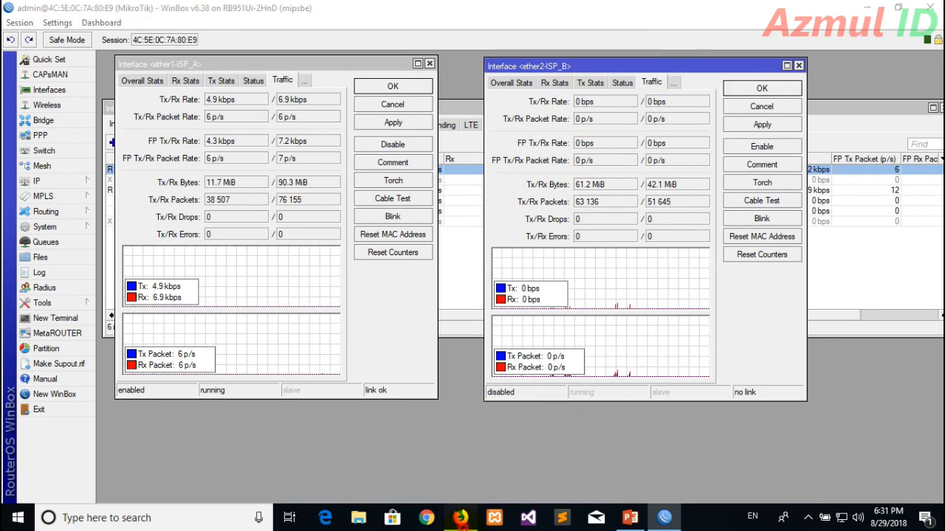
left_click(730, 56)
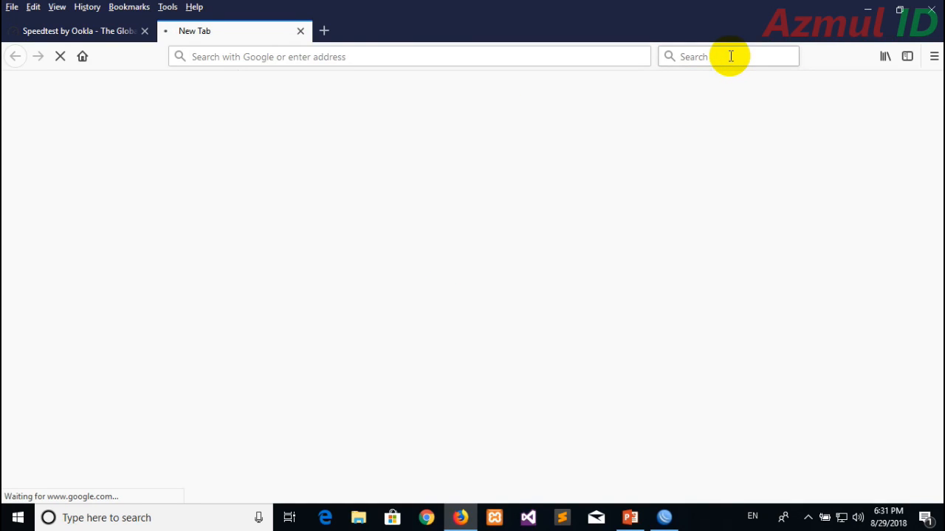
left_click(665, 518)
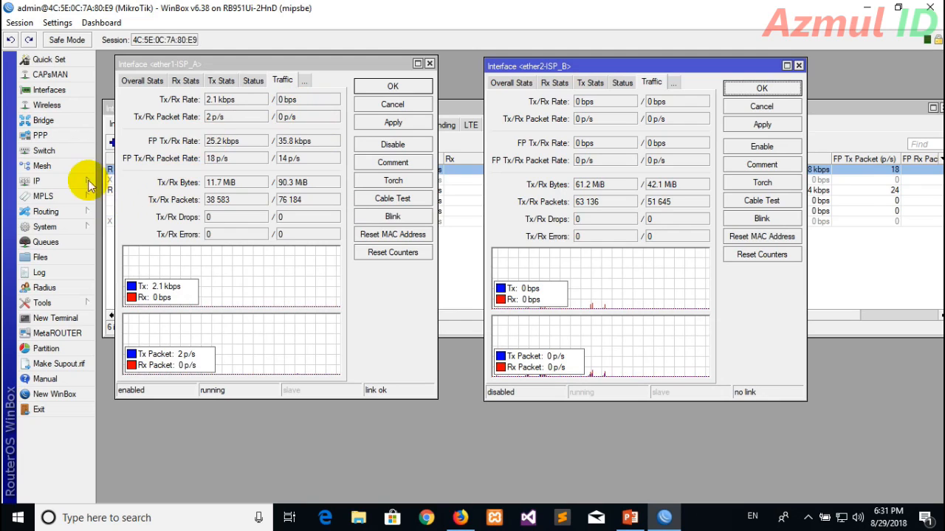
Search Google for youtube in Firefox, open the YouTube result, and return to the WinBox traffic windows.
left_click(461, 519)
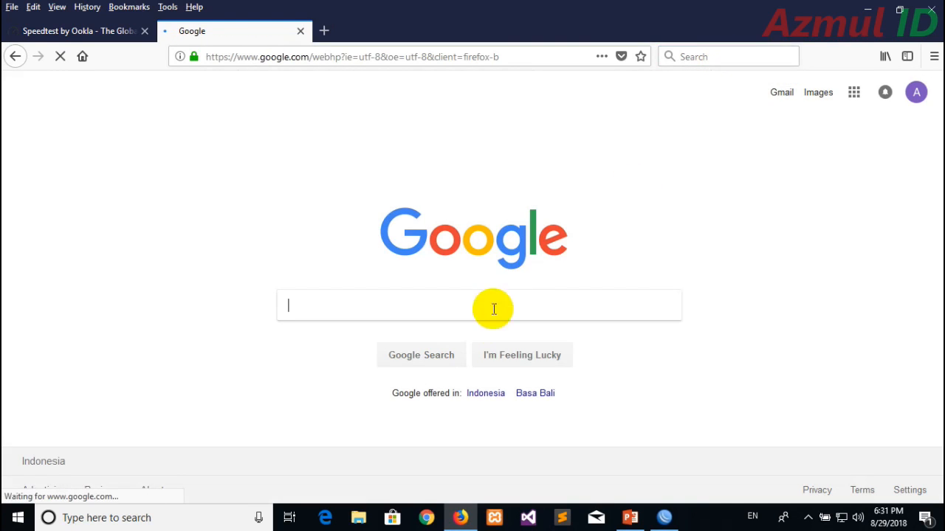
left_click(487, 309)
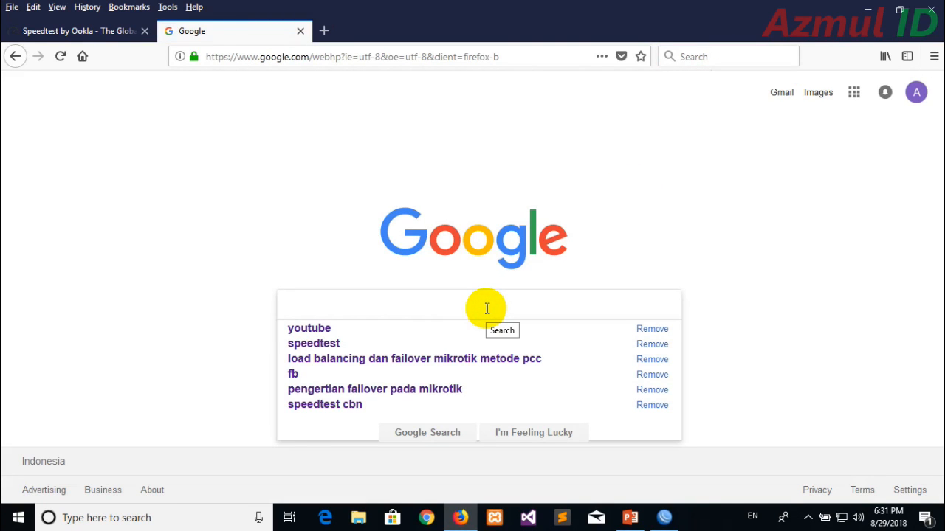
left_click(327, 332)
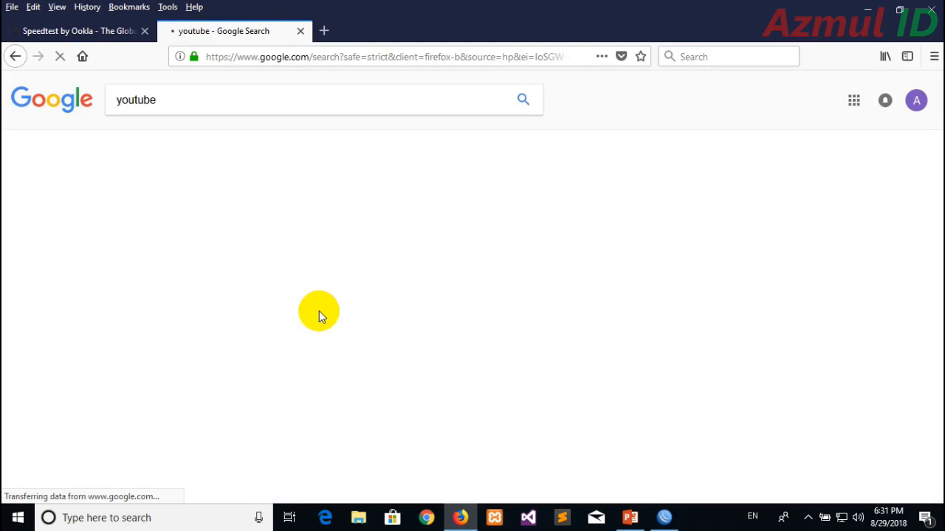
left_click(143, 201)
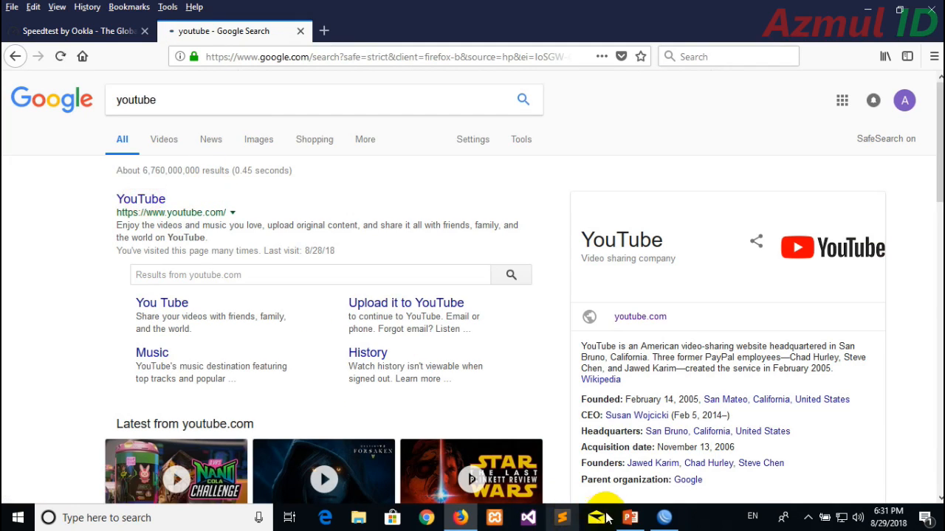
left_click(664, 517)
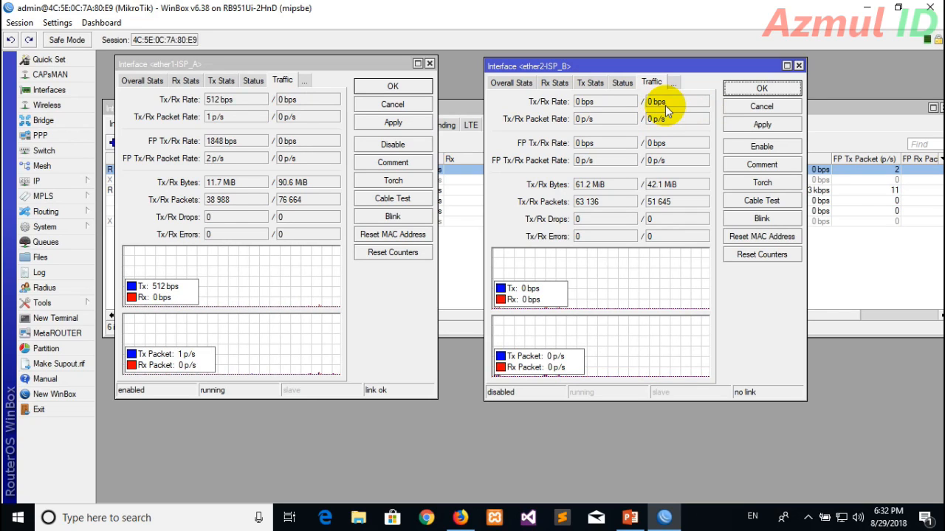
Open the YouTube search result in Firefox, then switch to WinBox and enable the ether2-ISP_B interface.
left_click(460, 517)
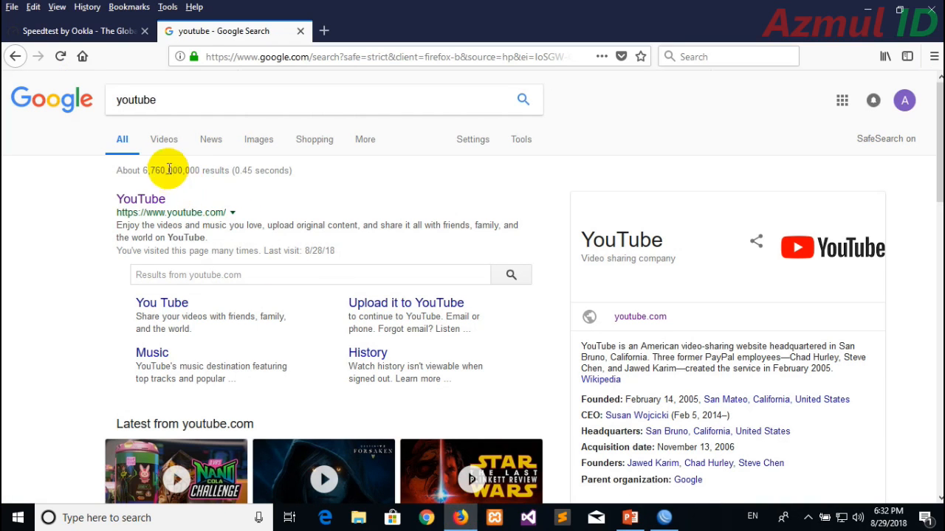
left_click(148, 200)
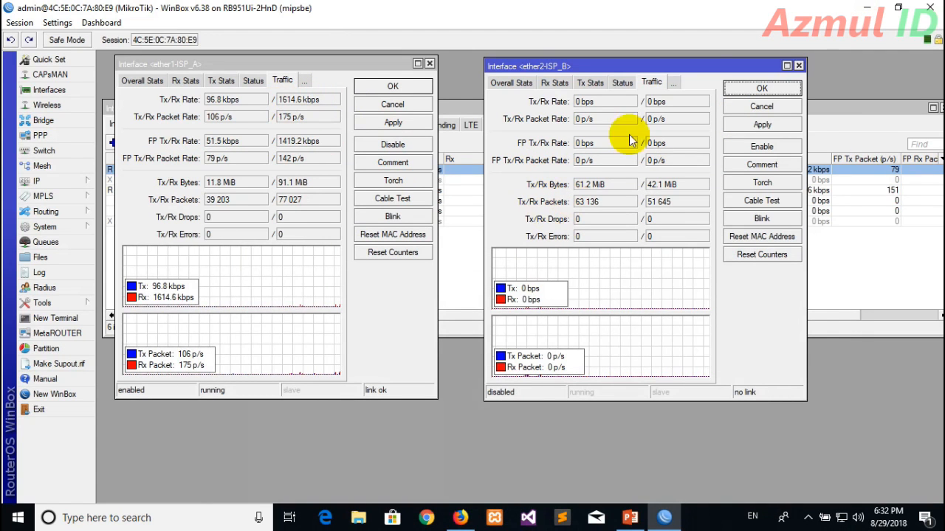
left_click(776, 149)
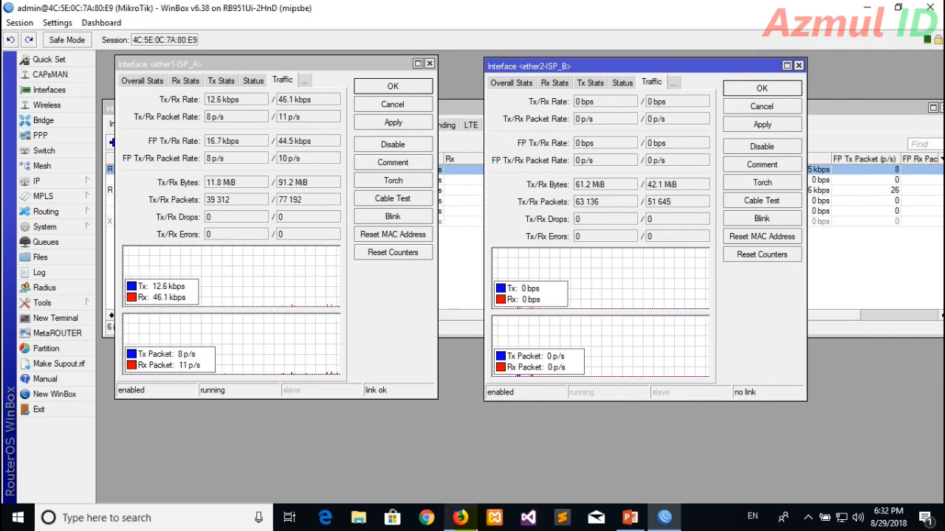
Switch to Firefox, look over the YouTube home page, close its tab and load Google in a new tab.
left_click(459, 517)
scroll(565, 298, "down", 5)
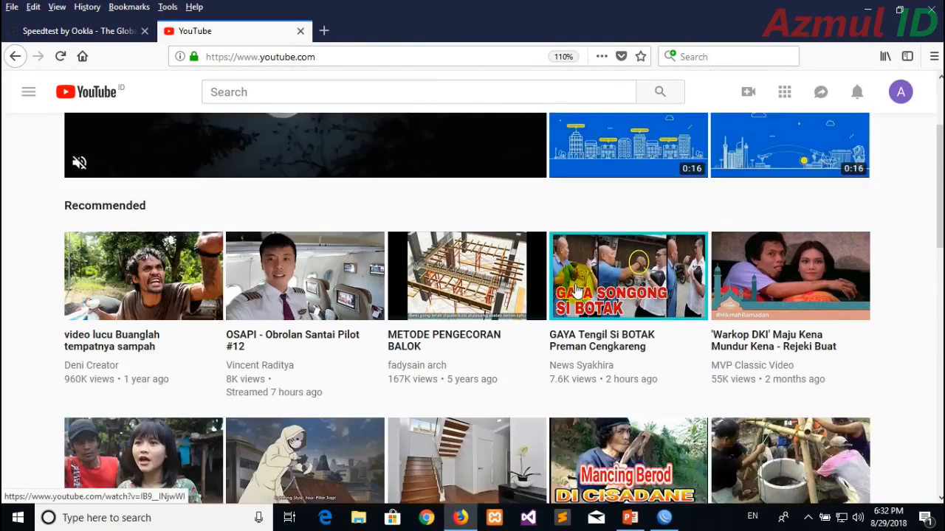
scroll(340, 326, "up", 5)
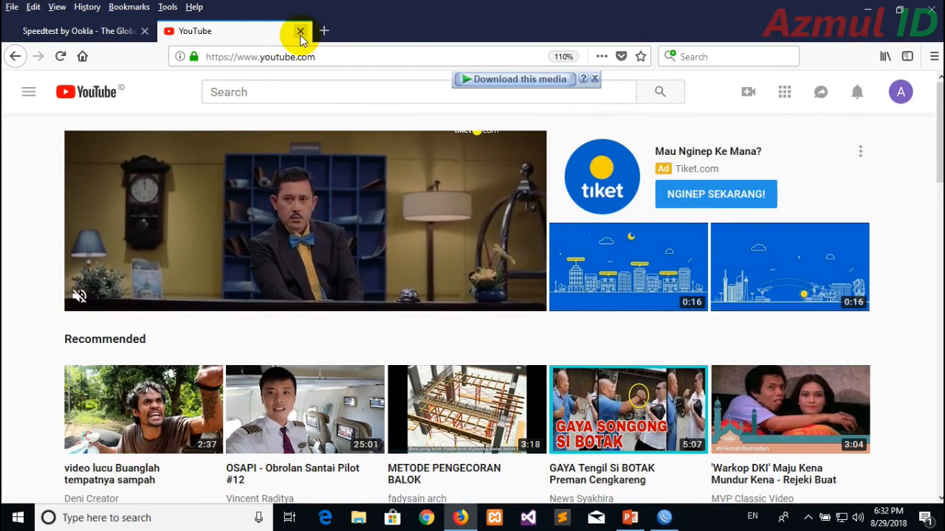
left_click(300, 31)
left_click(169, 30)
left_click(713, 57)
key("Return")
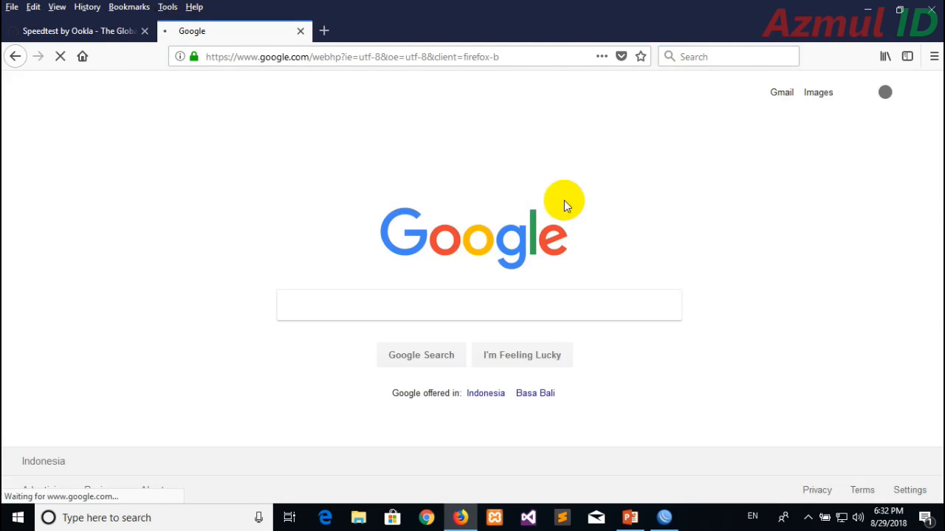
Search Google for youtube and open the YouTube result with both ISP interfaces enabled.
left_click(480, 310)
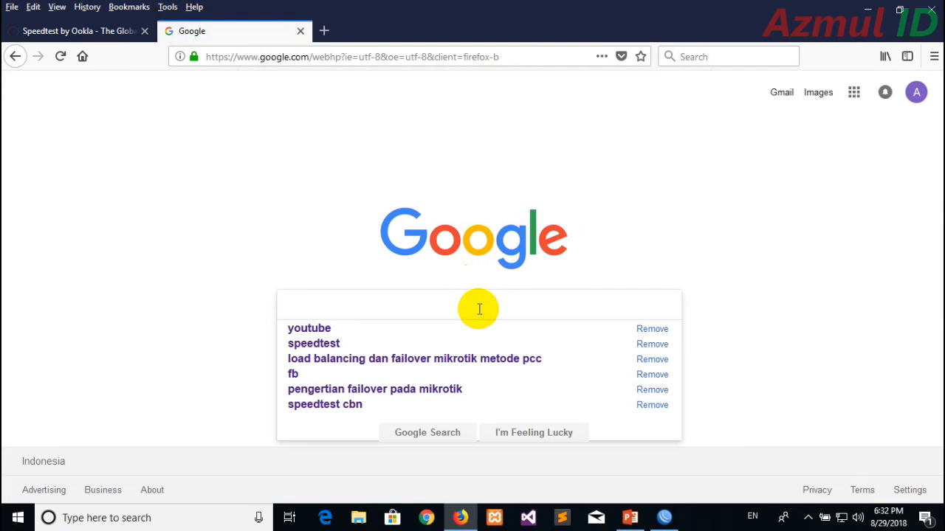
type("youtube")
key("Return")
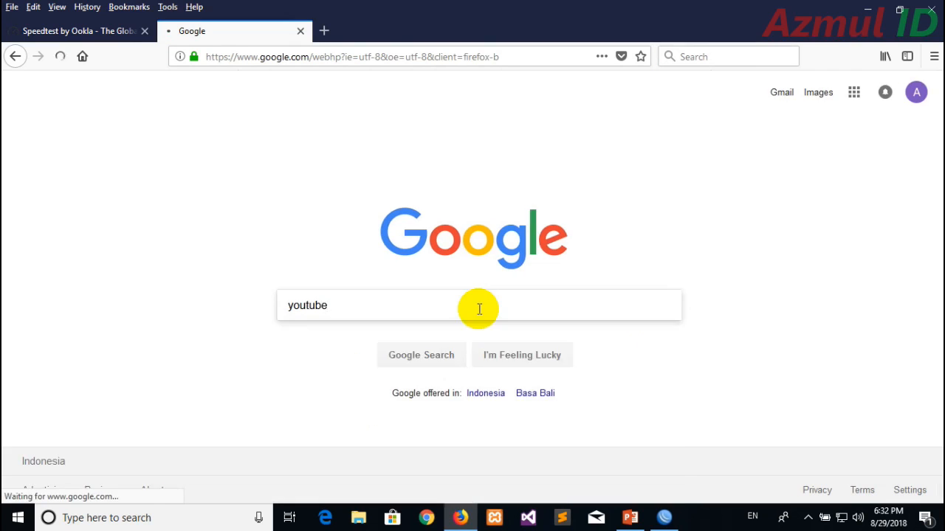
left_click(151, 198)
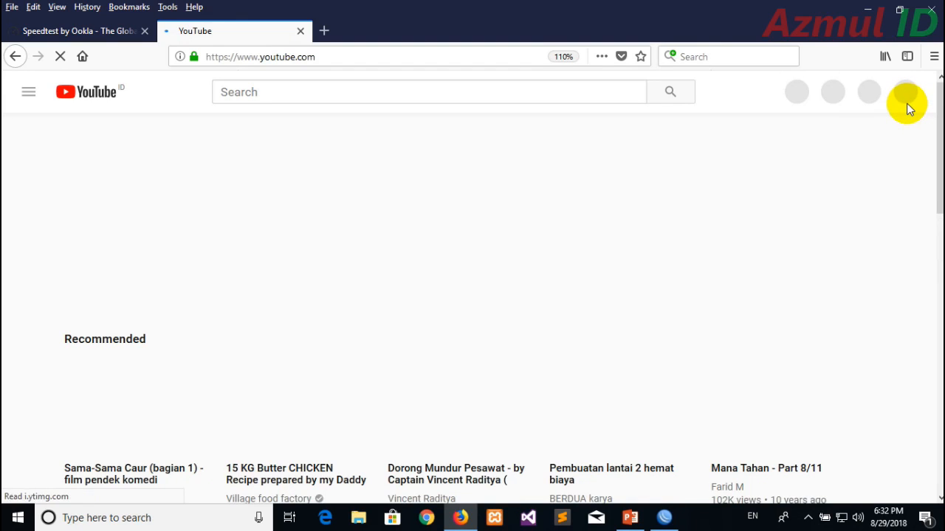
Open the signed-in account's channel page on YouTube, close the account menu, and switch back to WinBox.
left_click(902, 94)
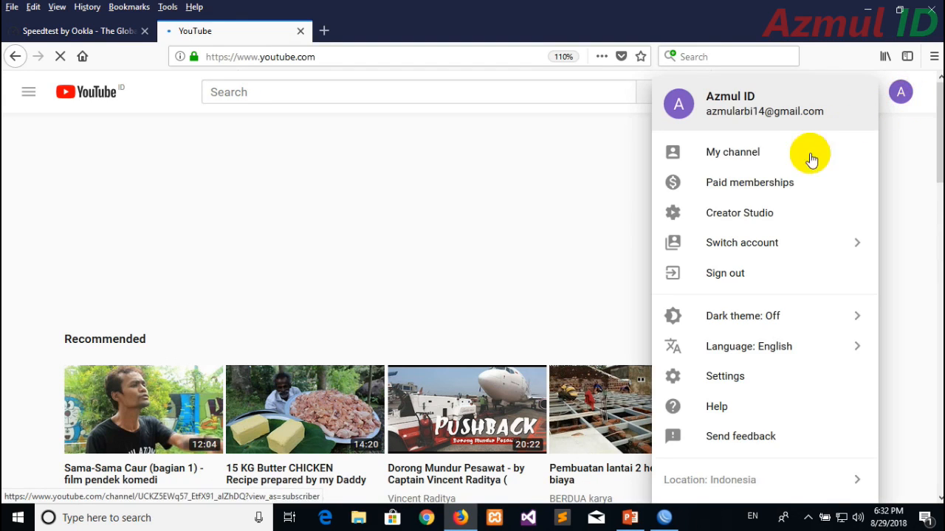
left_click(747, 150)
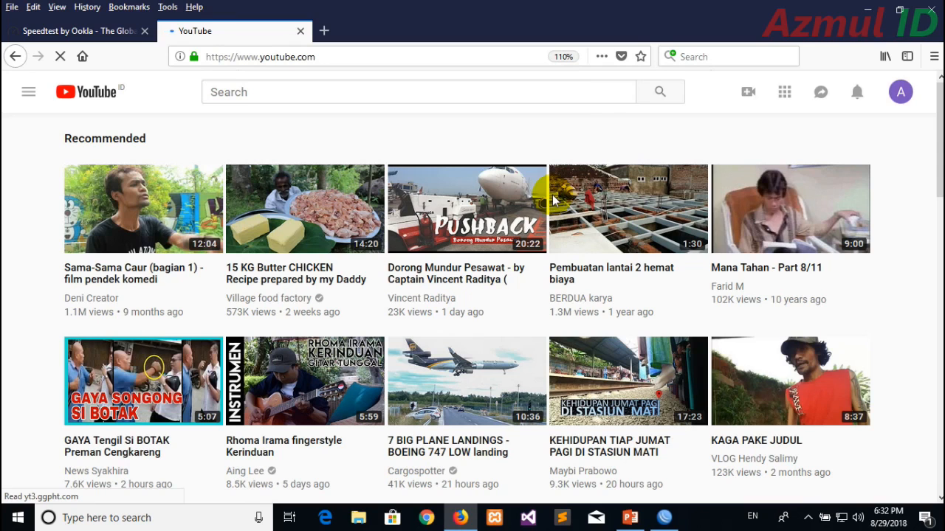
left_click(899, 103)
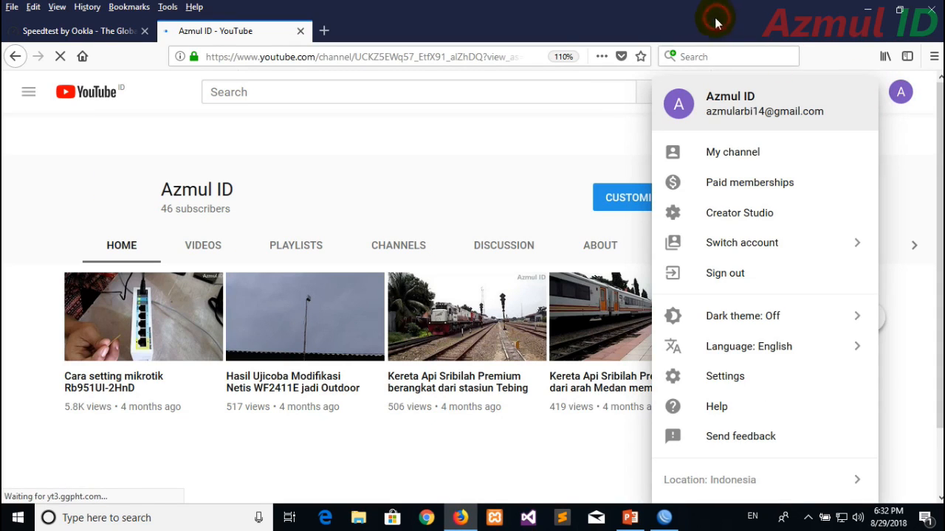
left_click(926, 380)
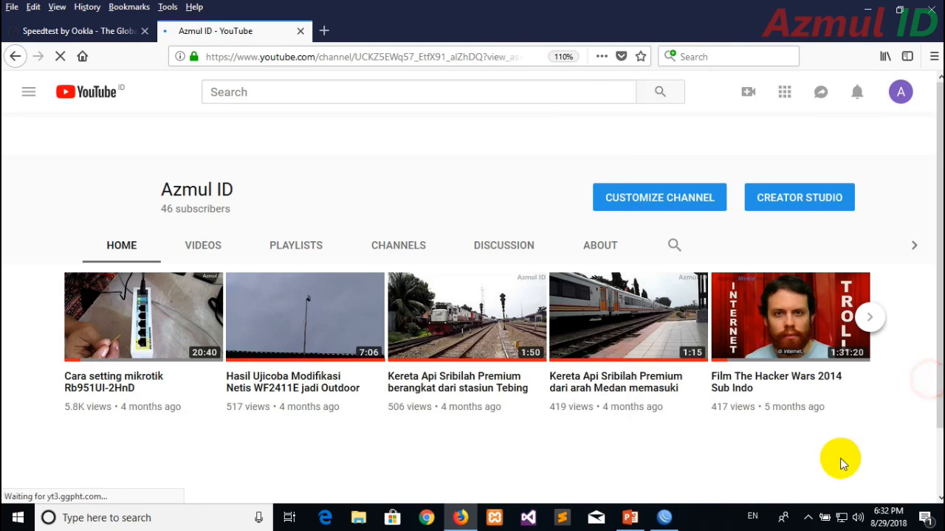
left_click(462, 517)
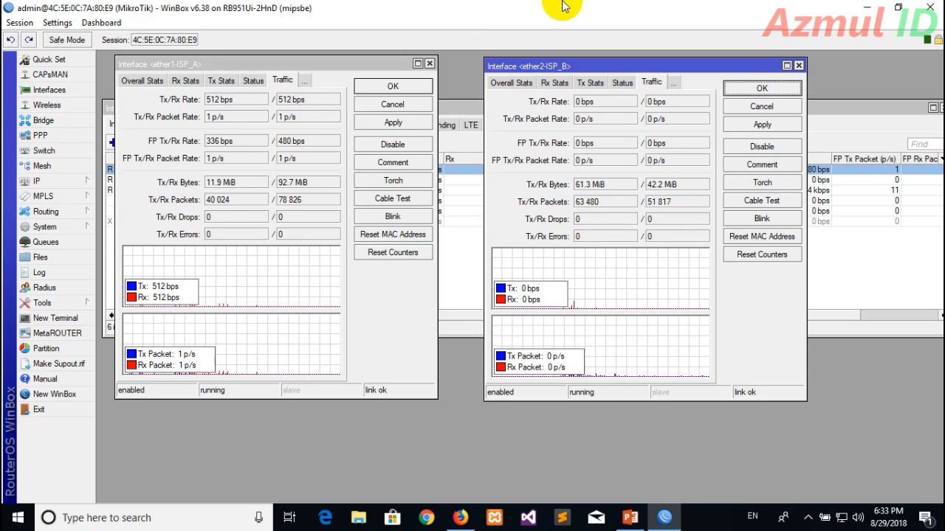
Compare the traffic of ether1-ISP_A and ether2-ISP_B in WinBox, checking the loaded channel page in Firefox.
mouse_move(552, 8)
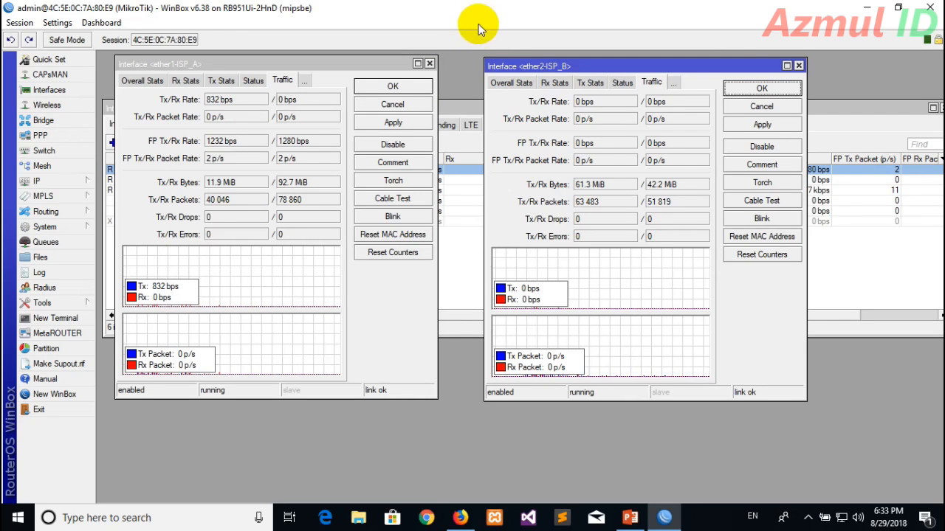
left_click(460, 519)
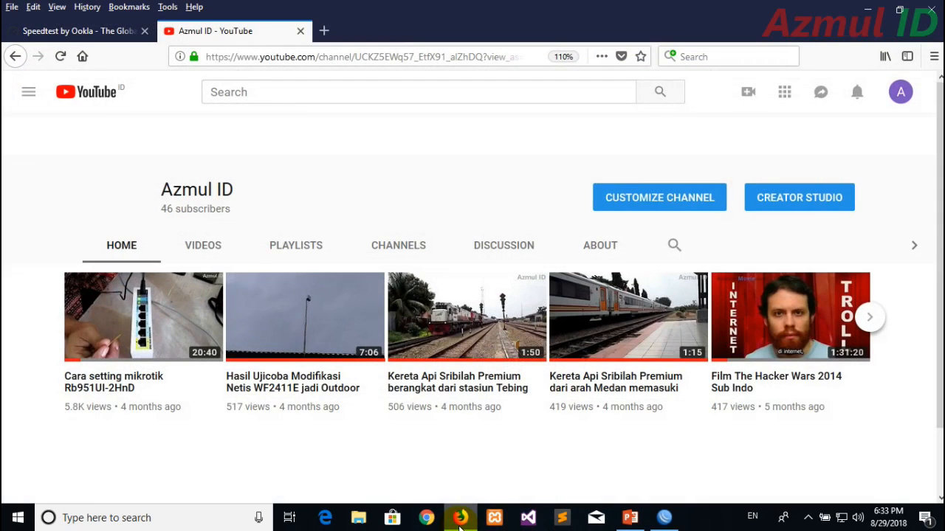
left_click(460, 519)
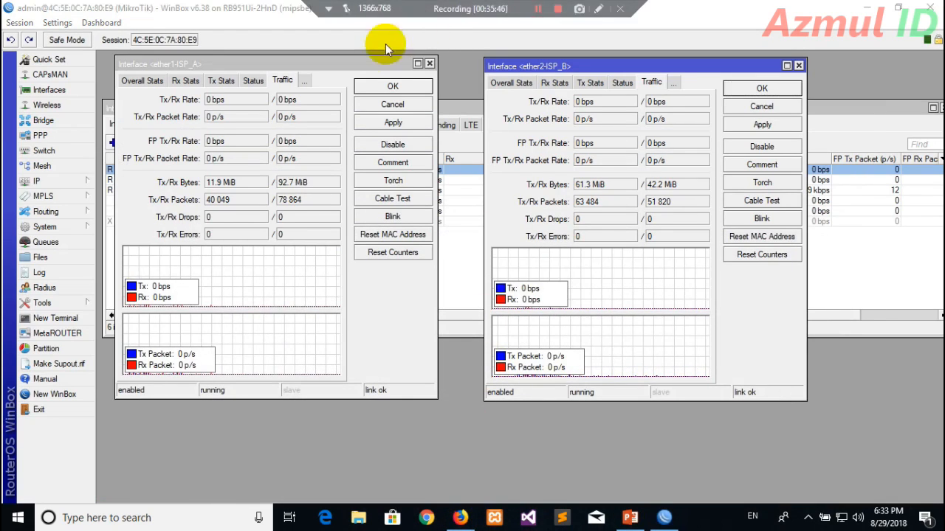
left_click(339, 61)
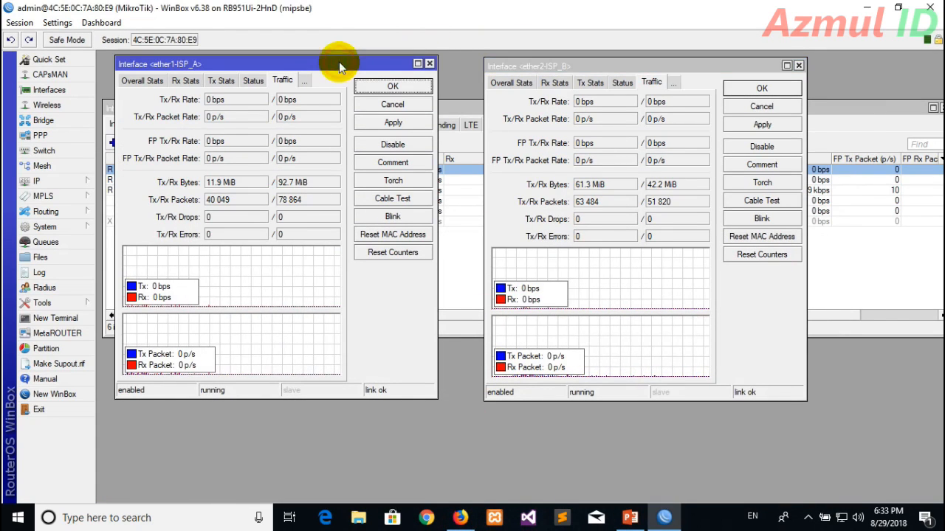
left_click(576, 64)
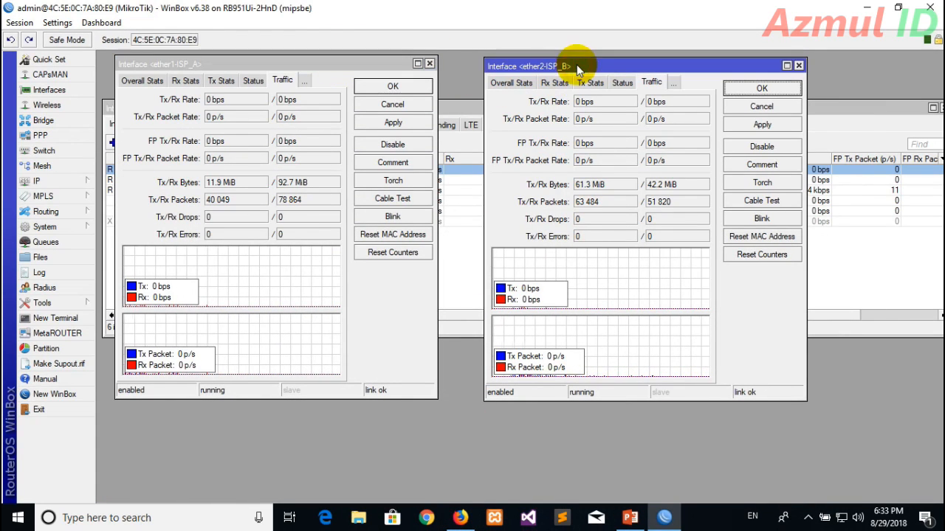
left_click(330, 64)
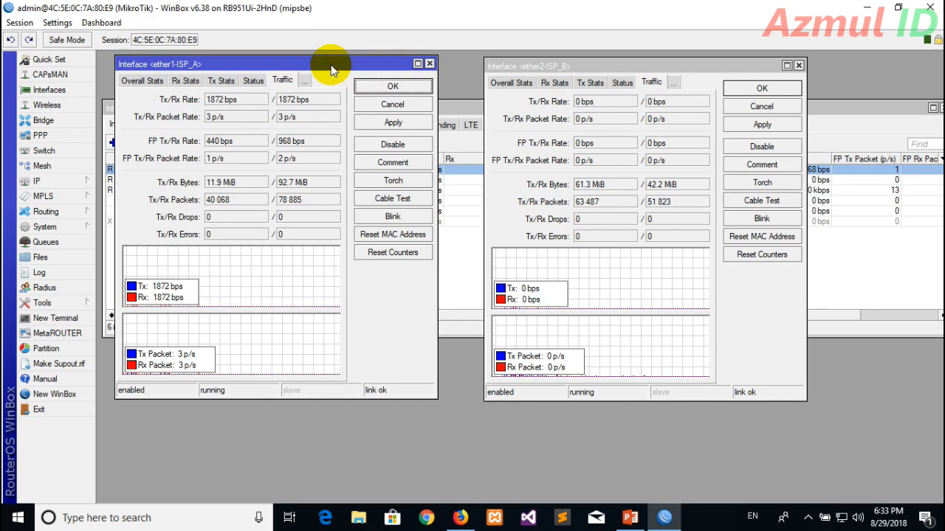